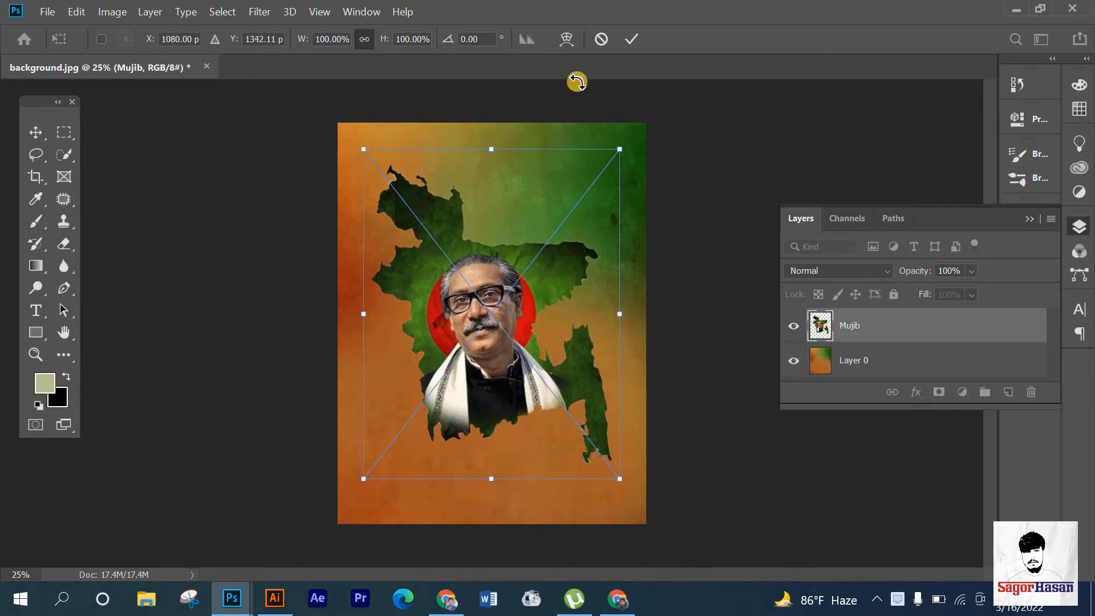
Commit the placed portrait map image and enable a Stroke effect on the Mujib layer.
click(636, 39)
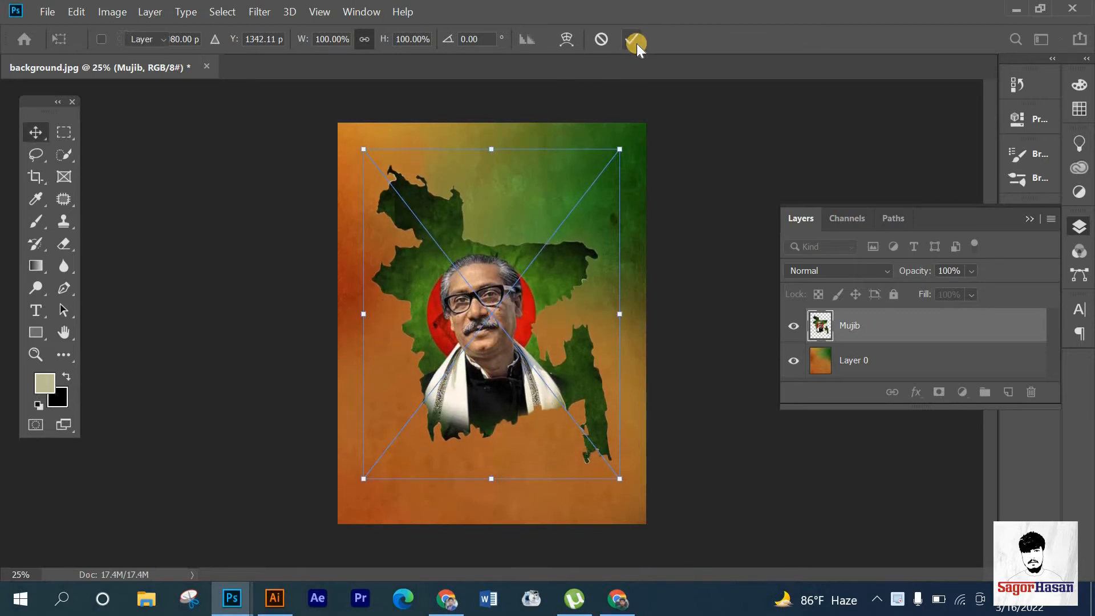
ctrl+click(821, 326)
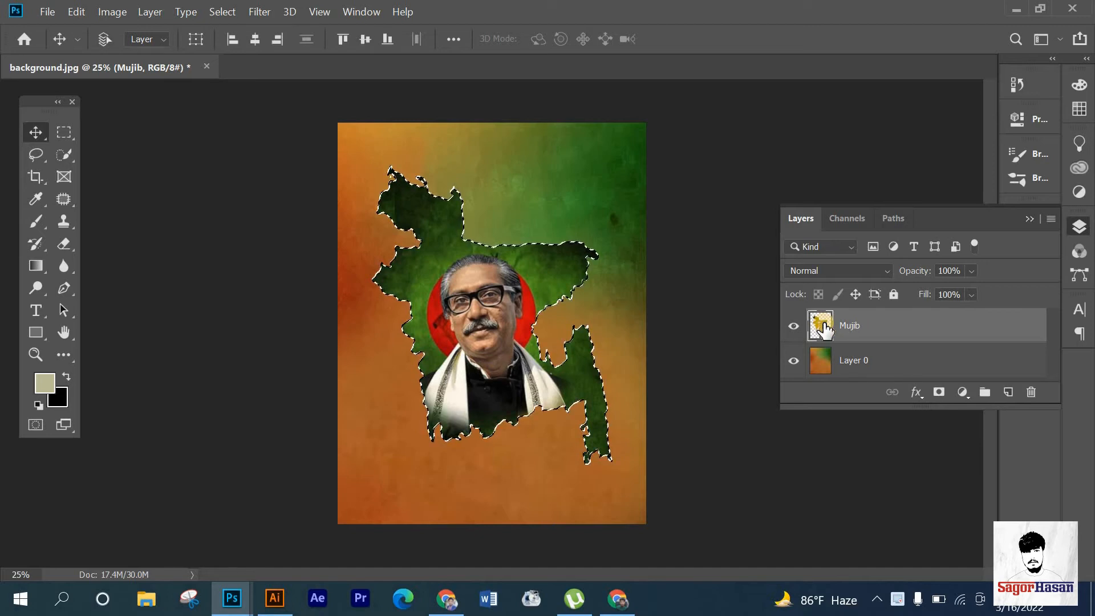
click(917, 394)
click(929, 412)
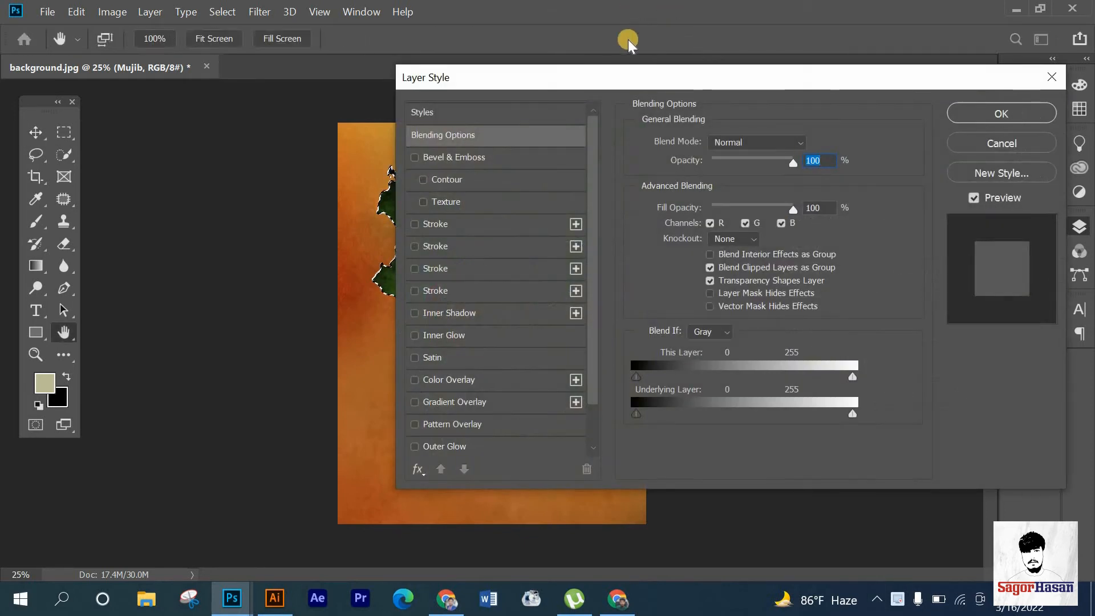
drag(611, 78, 815, 55)
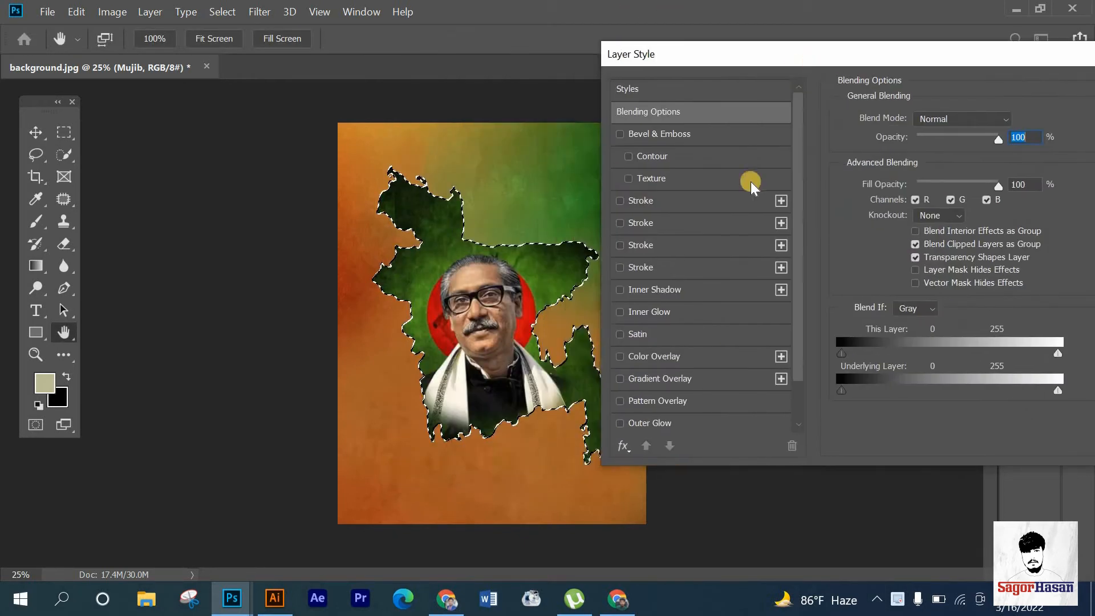
click(619, 200)
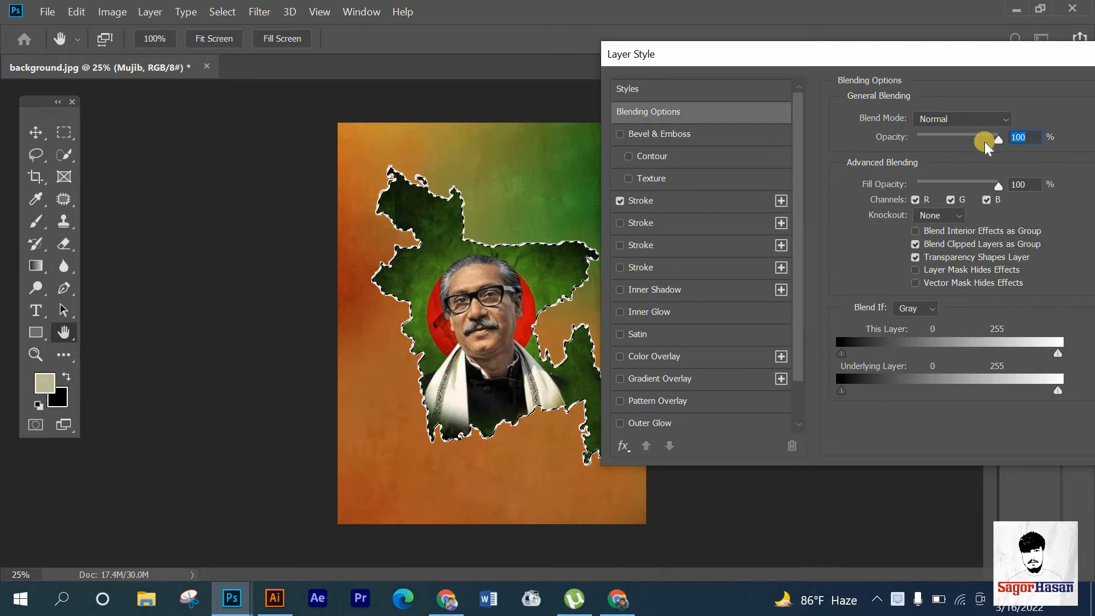
Set the map's white outside stroke to 1 px and apply the layer style with only that single stroke enabled.
click(781, 200)
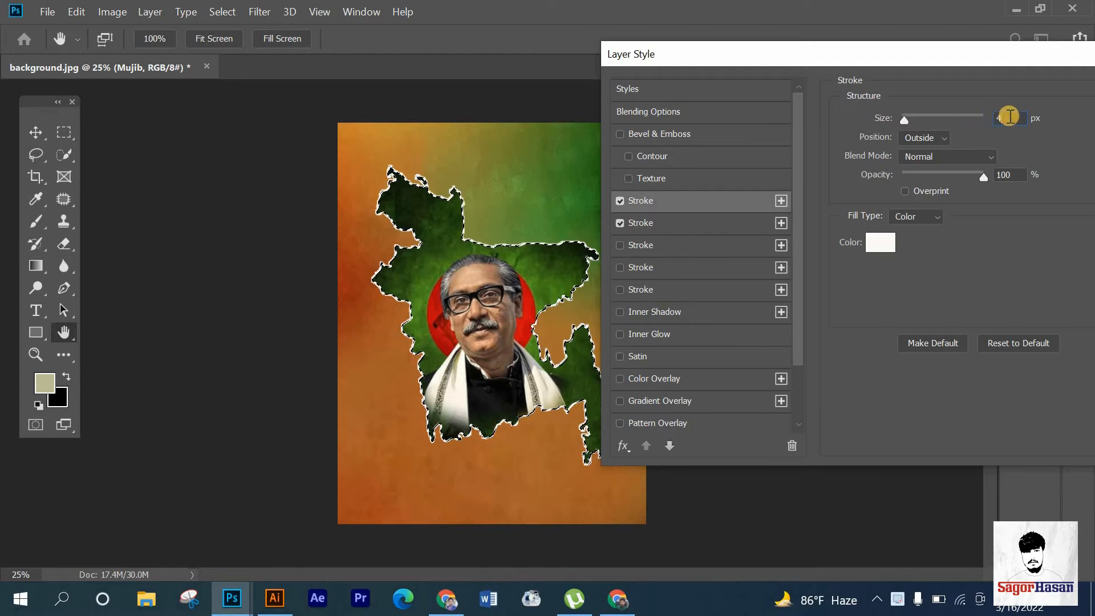
scroll(1009, 116, down, 1)
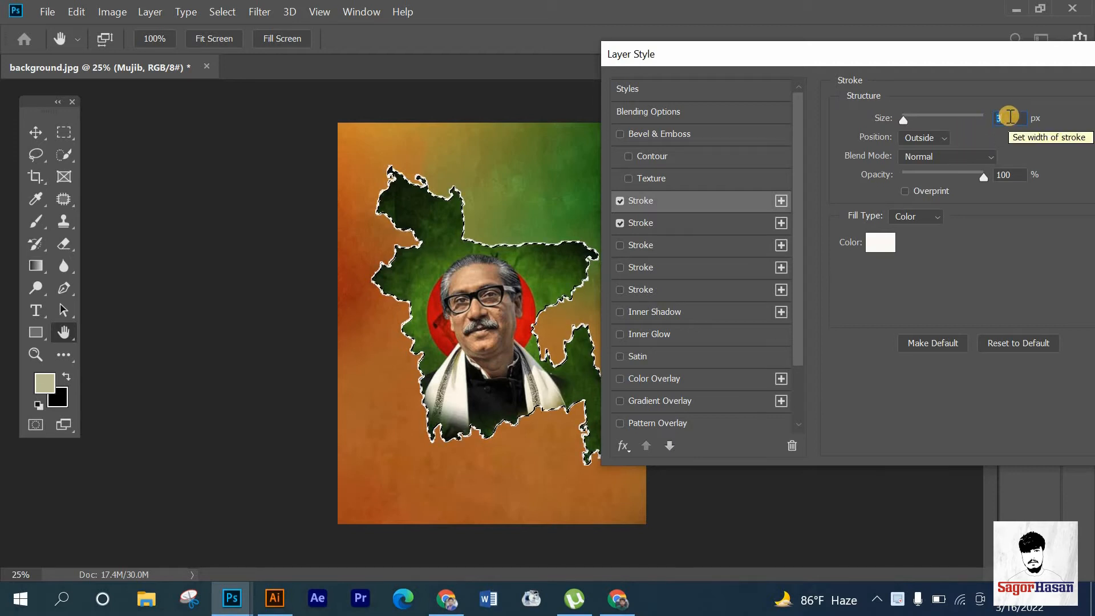
scroll(1009, 116, down, 1)
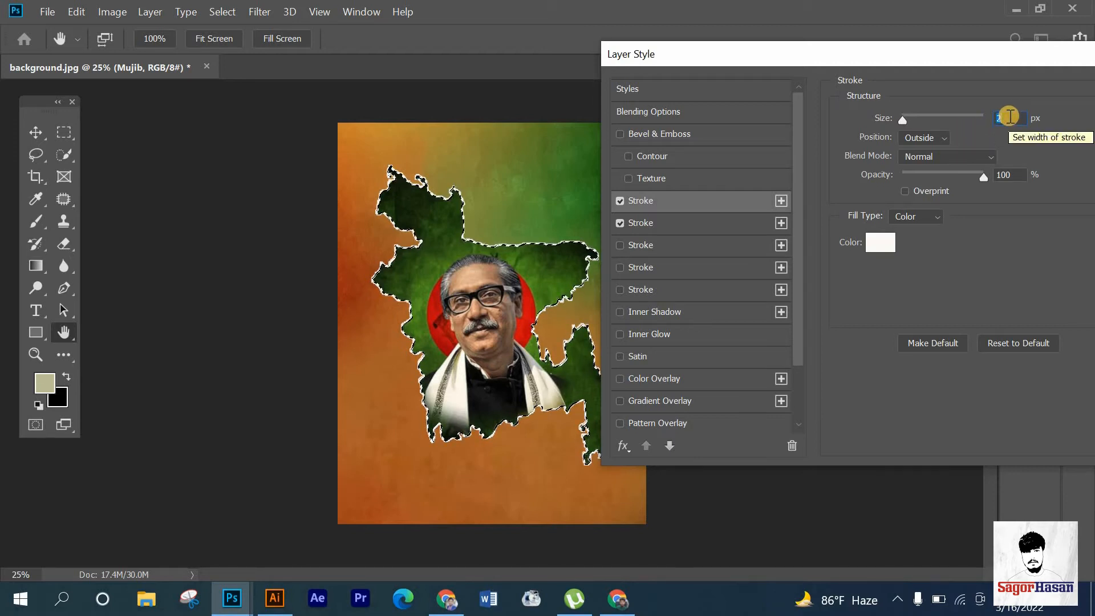
scroll(1010, 116, down, 1)
click(617, 222)
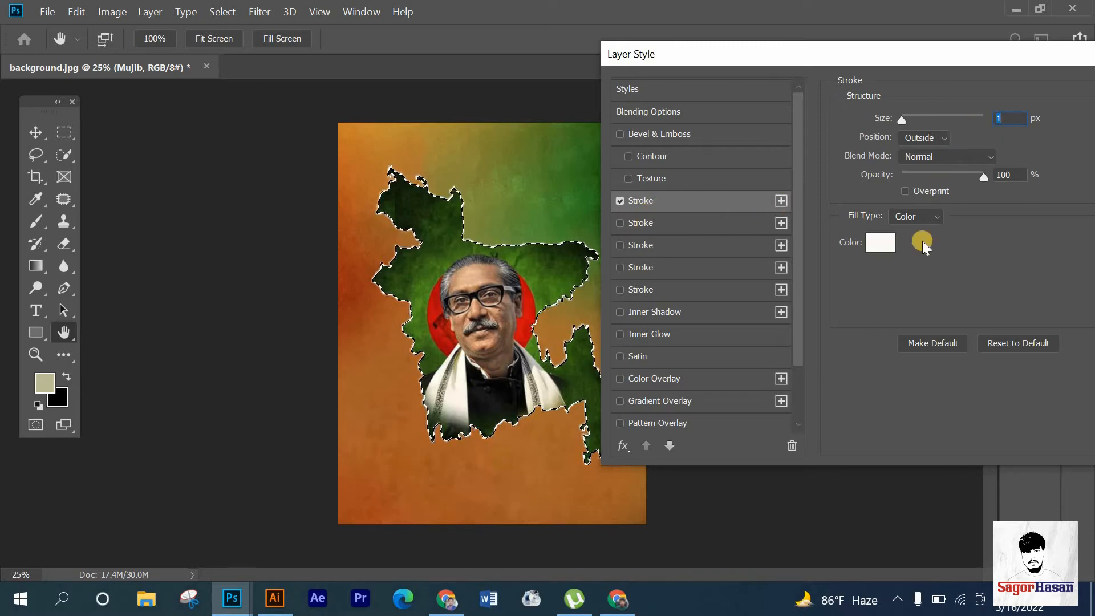
drag(959, 60, 842, 74)
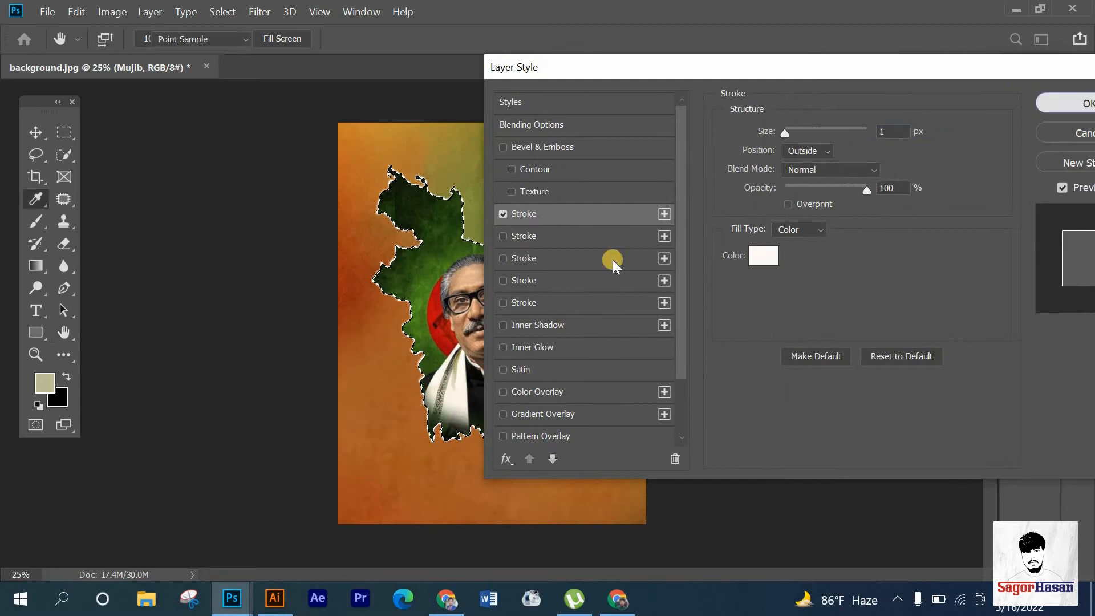
key(Return)
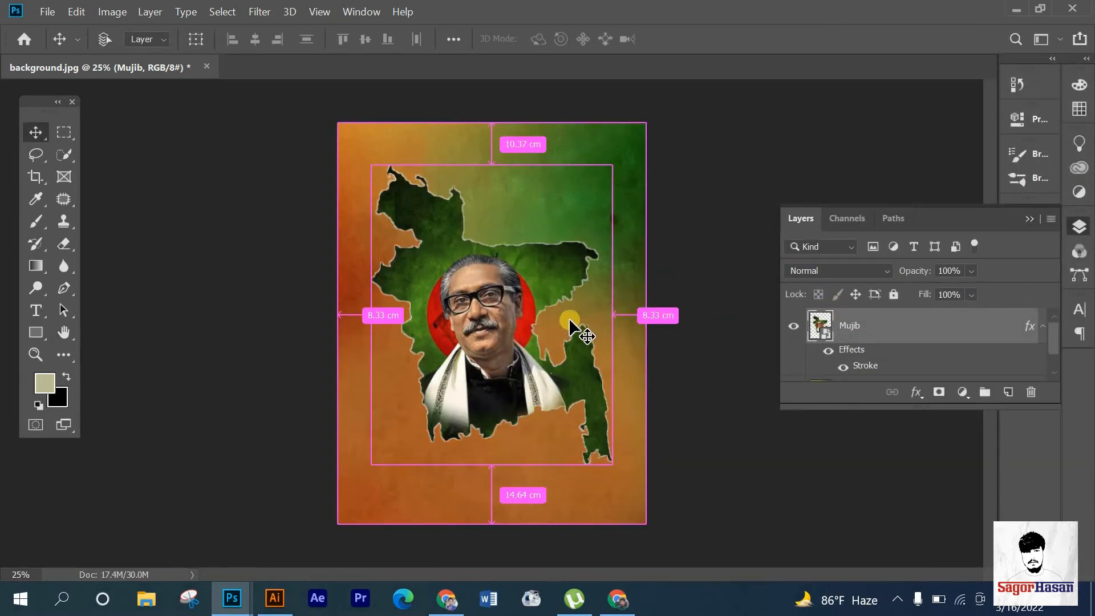
scroll(474, 319, up, 3)
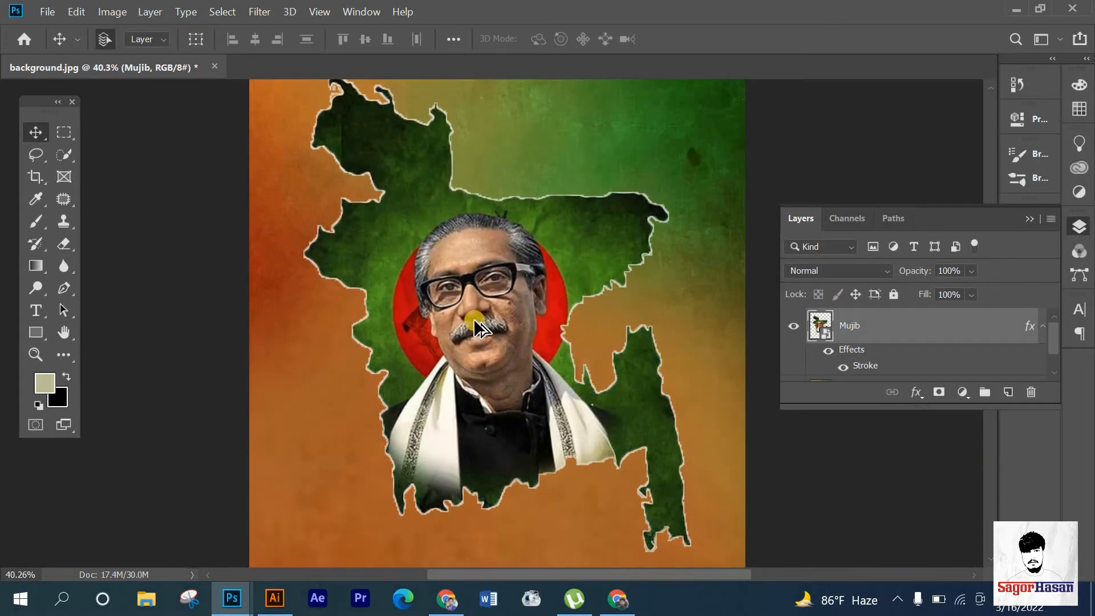
scroll(474, 319, down, 3)
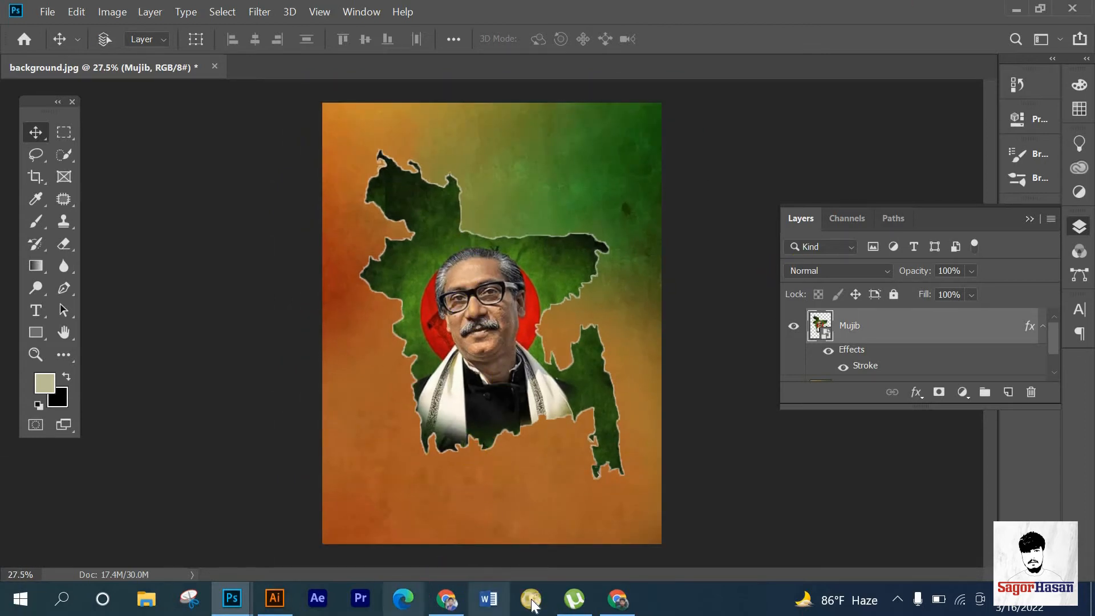
Switch to Chrome and search Google Images for "gradient background" in a new tab.
click(617, 599)
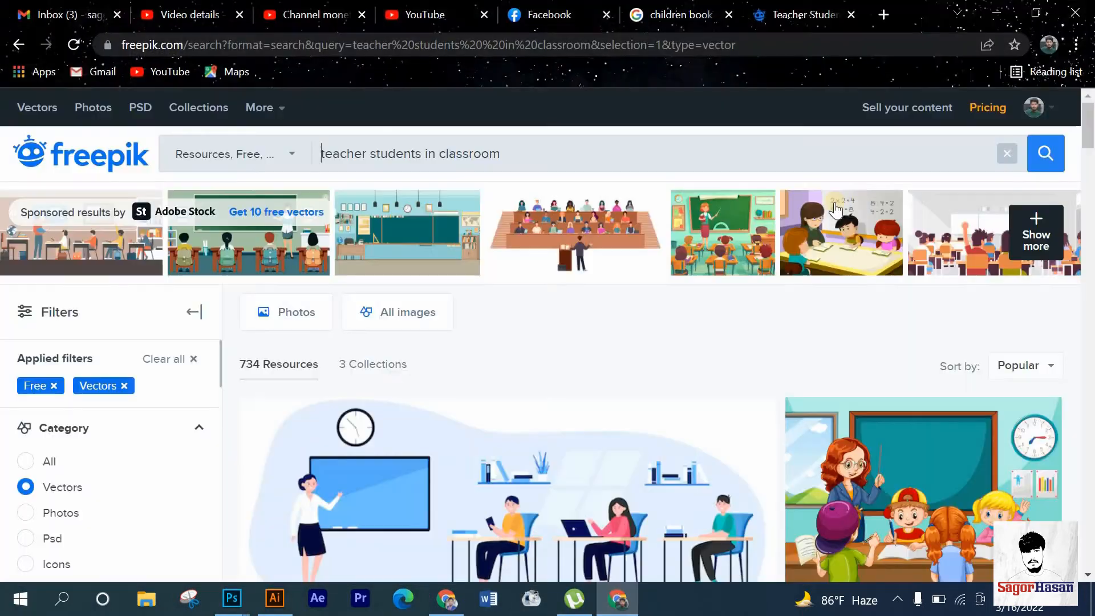
click(886, 17)
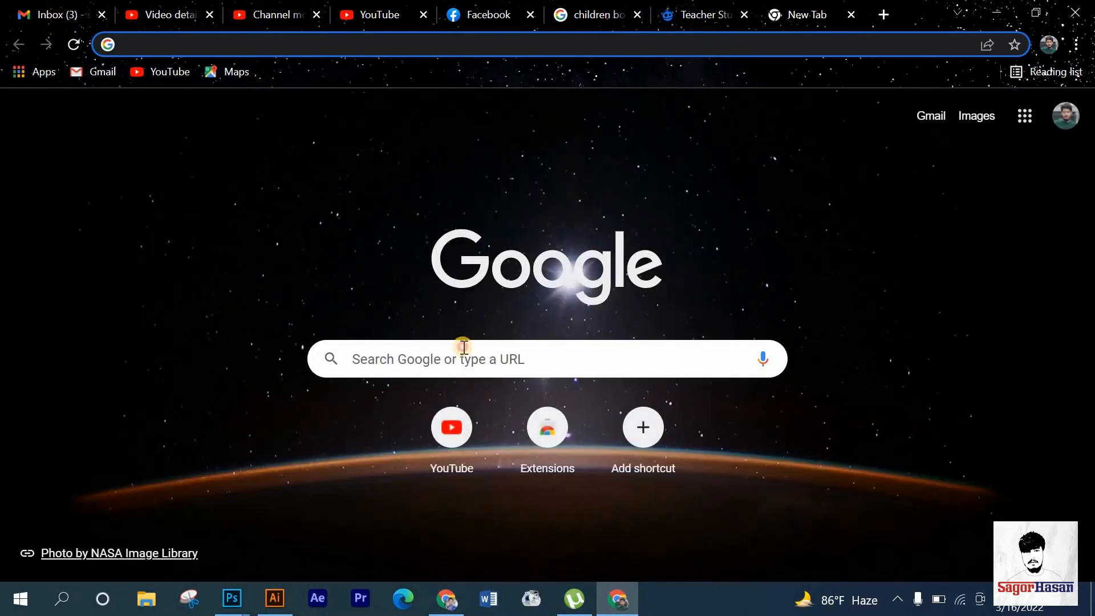
click(464, 347)
text(bac)
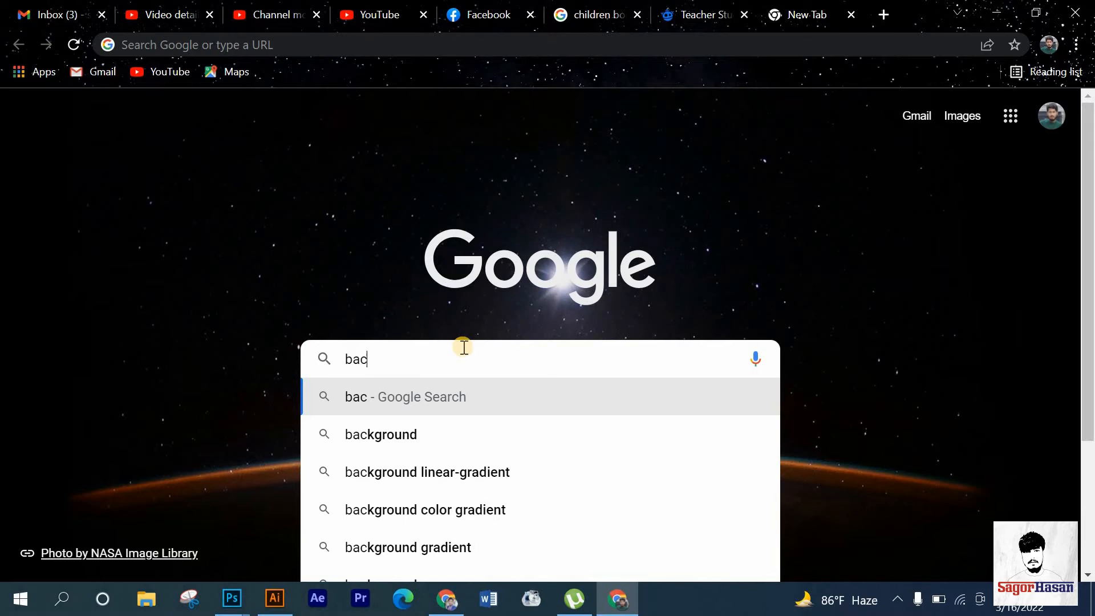
key(BackSpace)
key(BackSpace)
key(BackSpace)
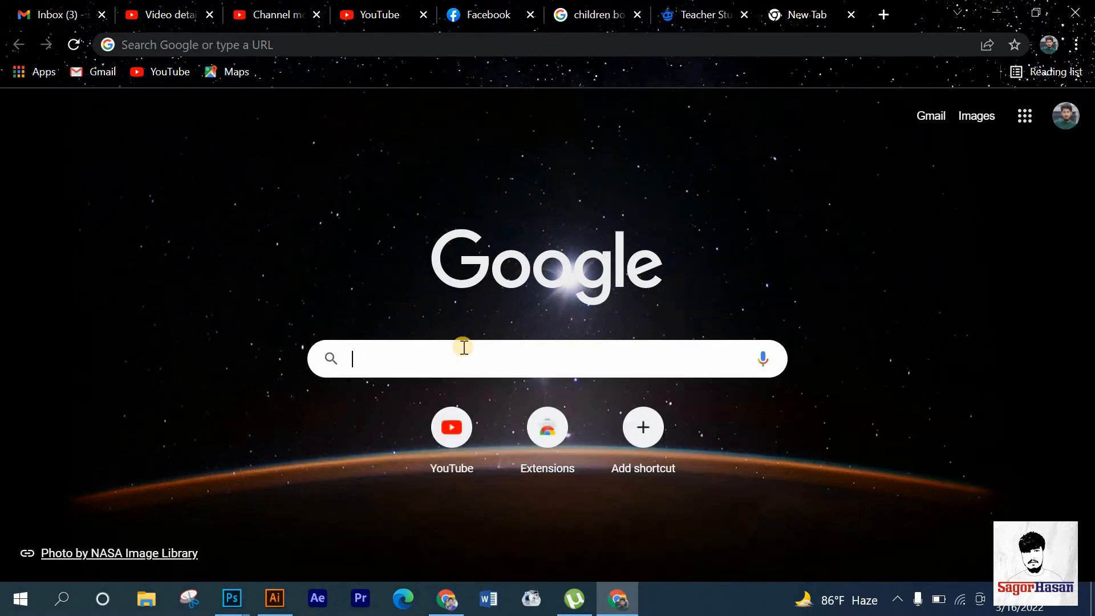
text(gradient background)
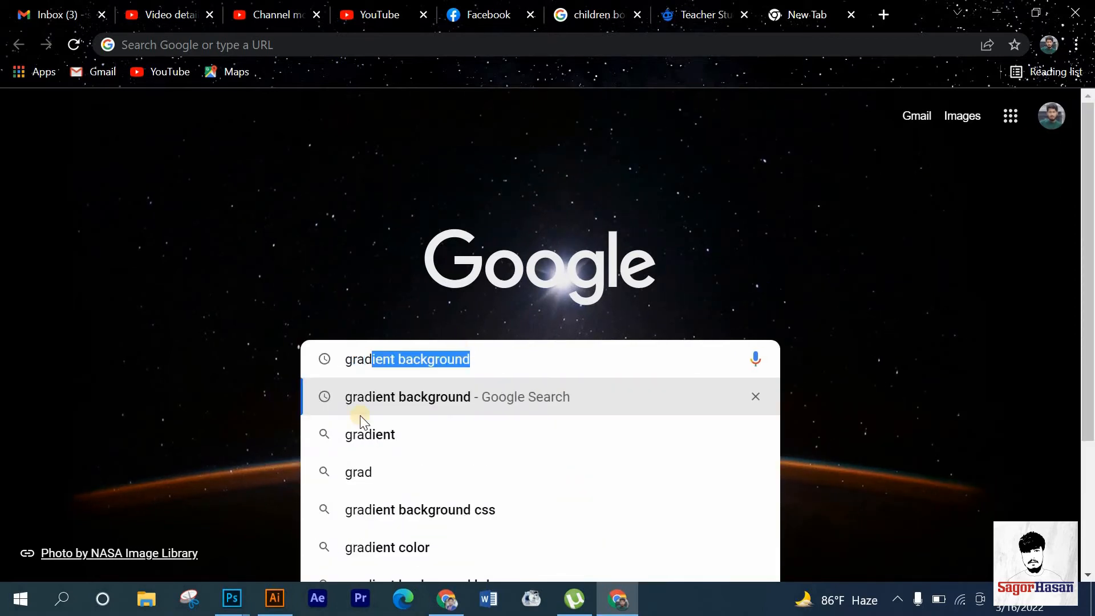
click(388, 402)
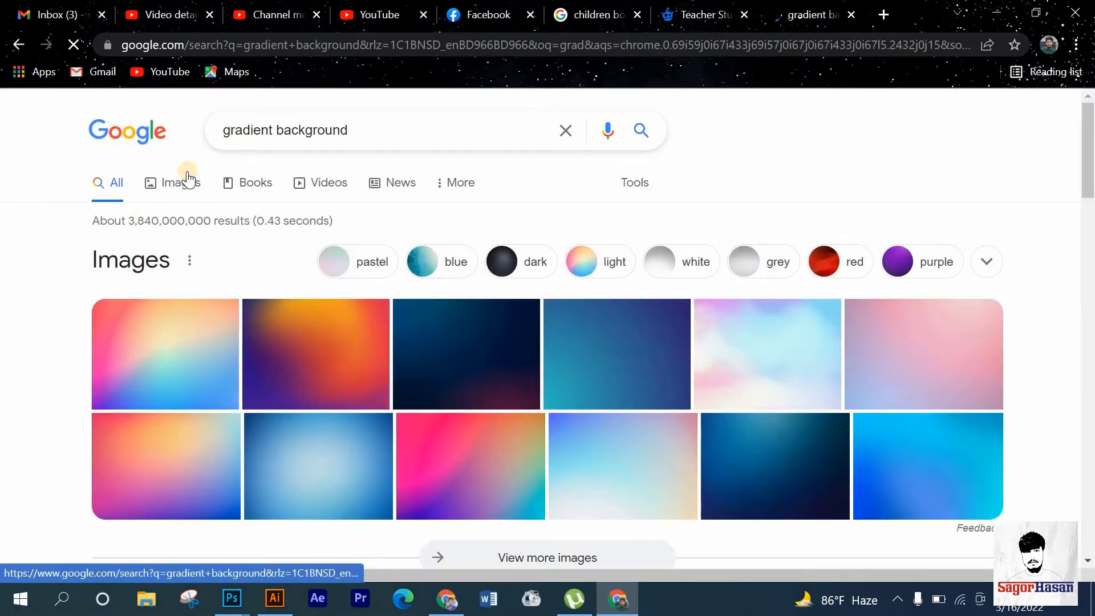
click(188, 181)
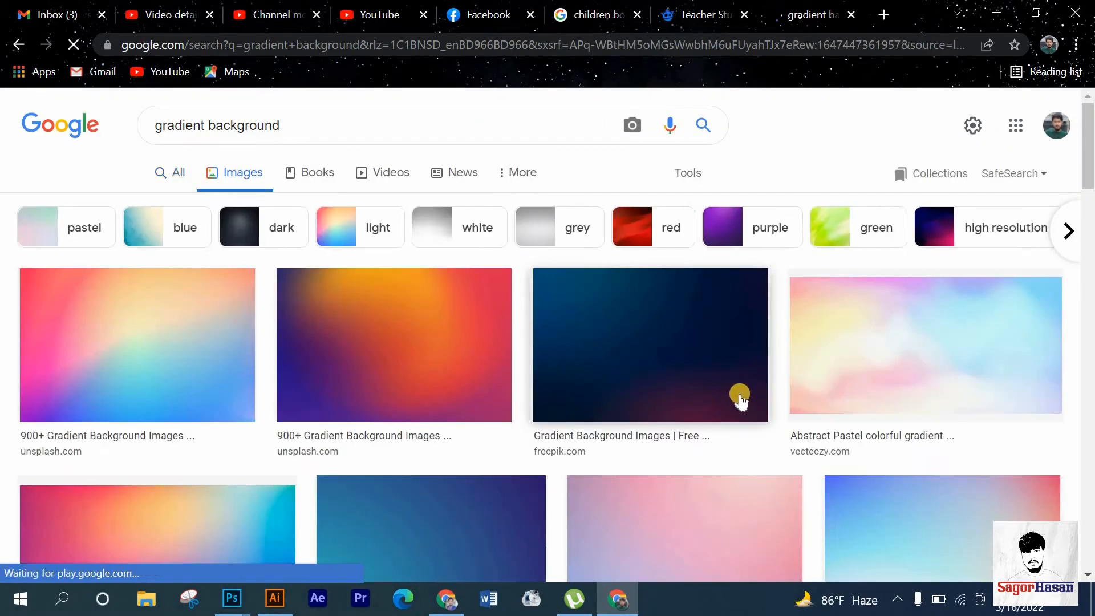
Copy the pastel "Colorful holographic gradient background design" image from the search results.
scroll(736, 394, down, 4)
scroll(798, 382, up, 2)
click(953, 255)
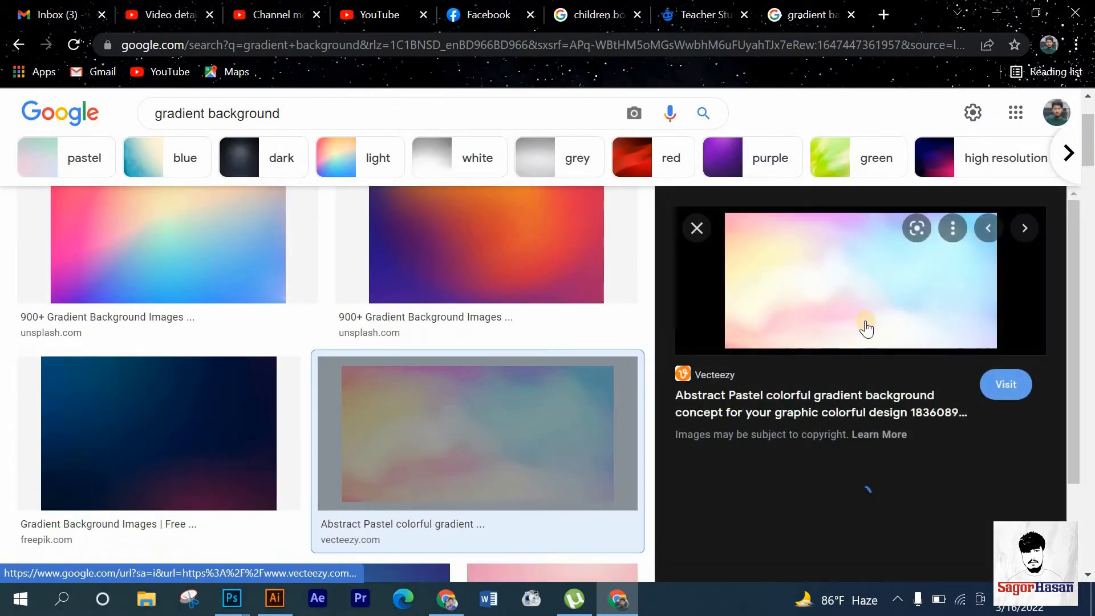
click(802, 473)
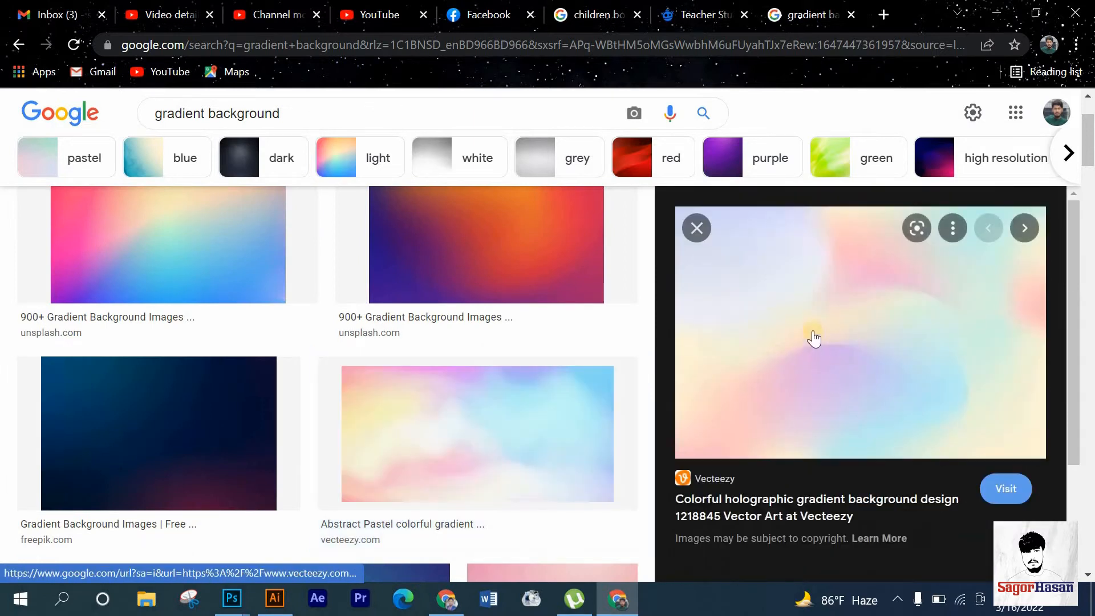
right_click(825, 267)
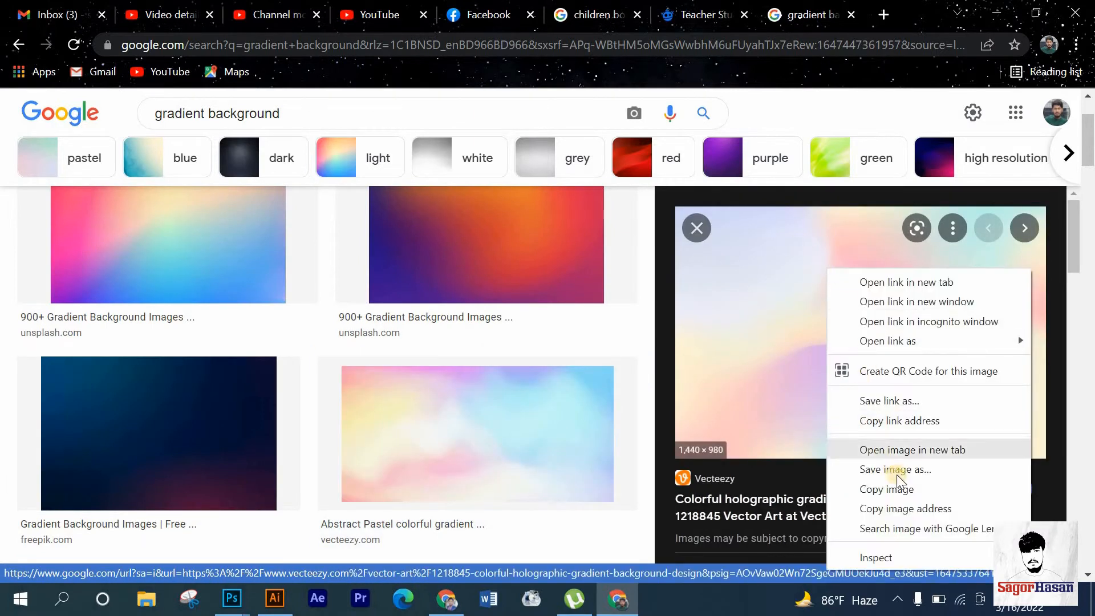
click(888, 492)
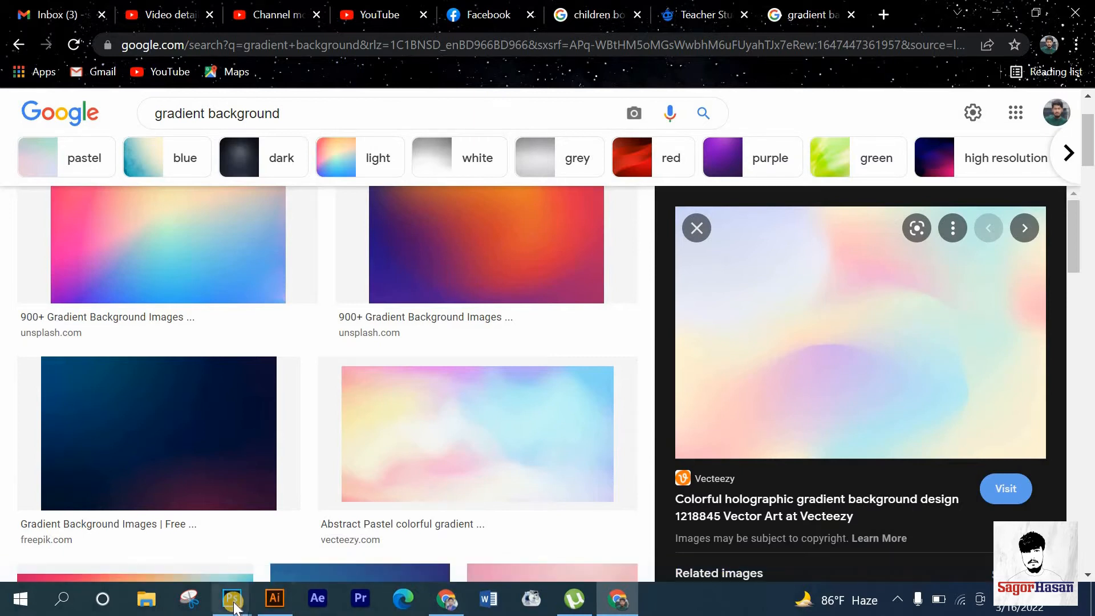
Switch to Photoshop, paste the gradient image into background.jpg and move it to the lower edge of the poster.
mouse_move(231, 598)
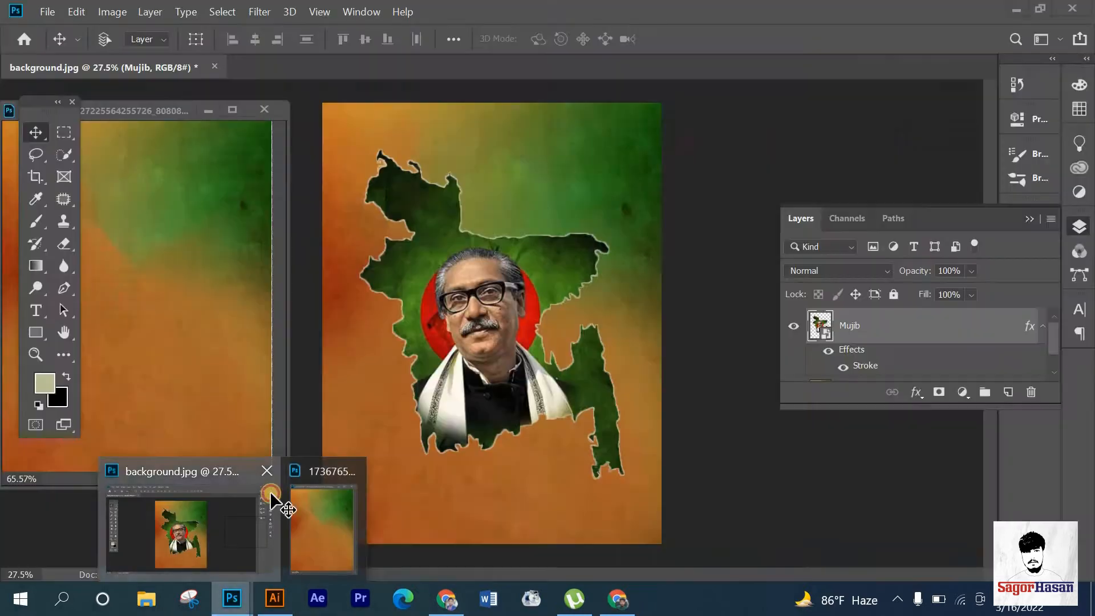
click(269, 491)
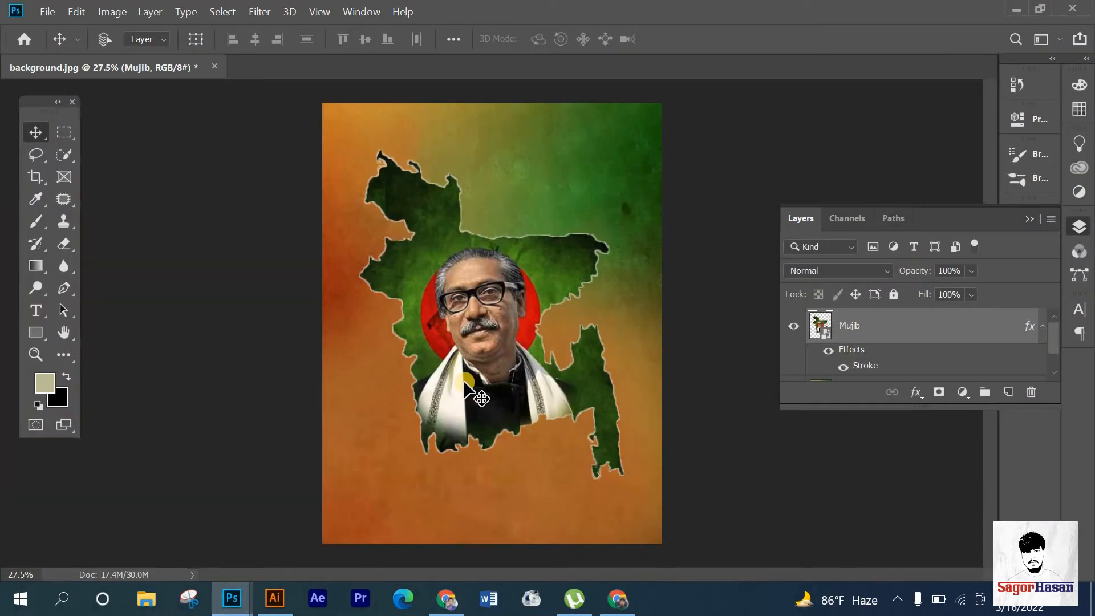
key(ctrl+v)
drag(505, 337, 471, 479)
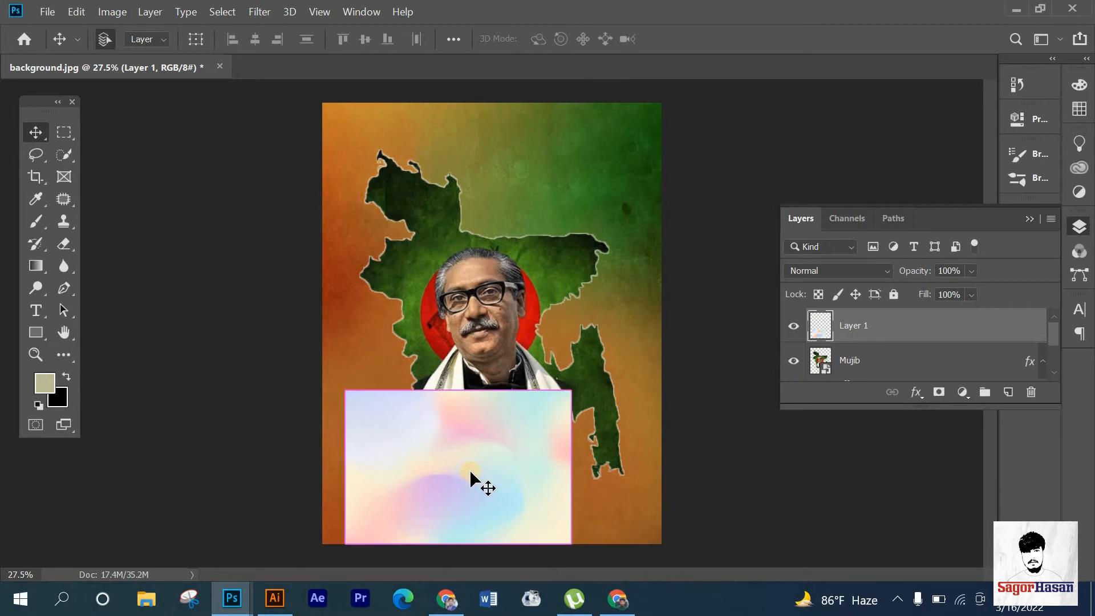
Free-transform the gradient layer to 150% width and 88.06% height, spanning the full width of the poster's lower part.
click(41, 13)
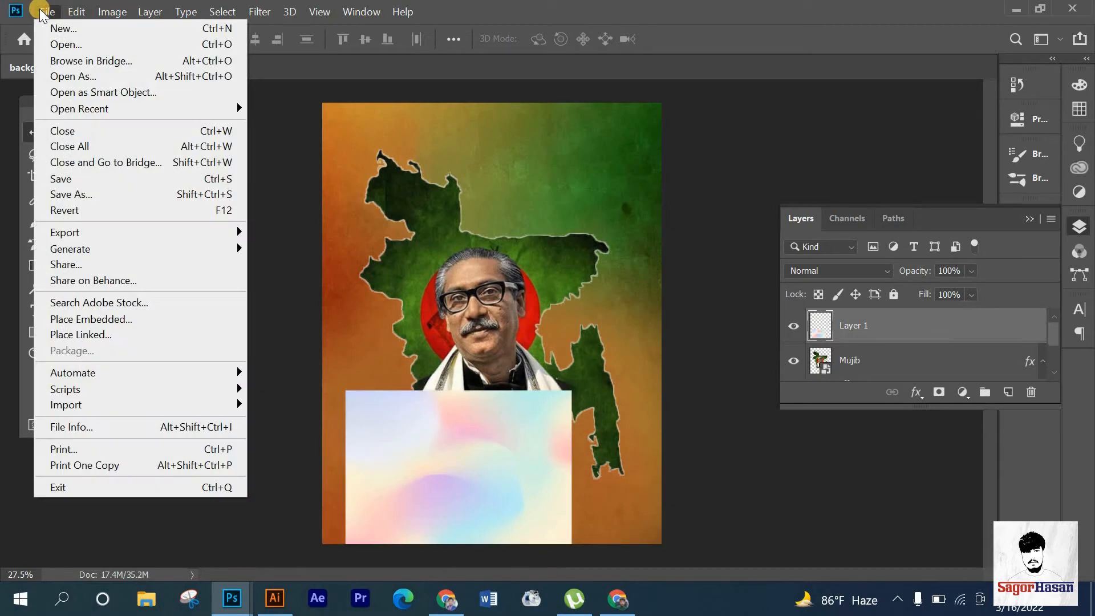
mouse_move(71, 13)
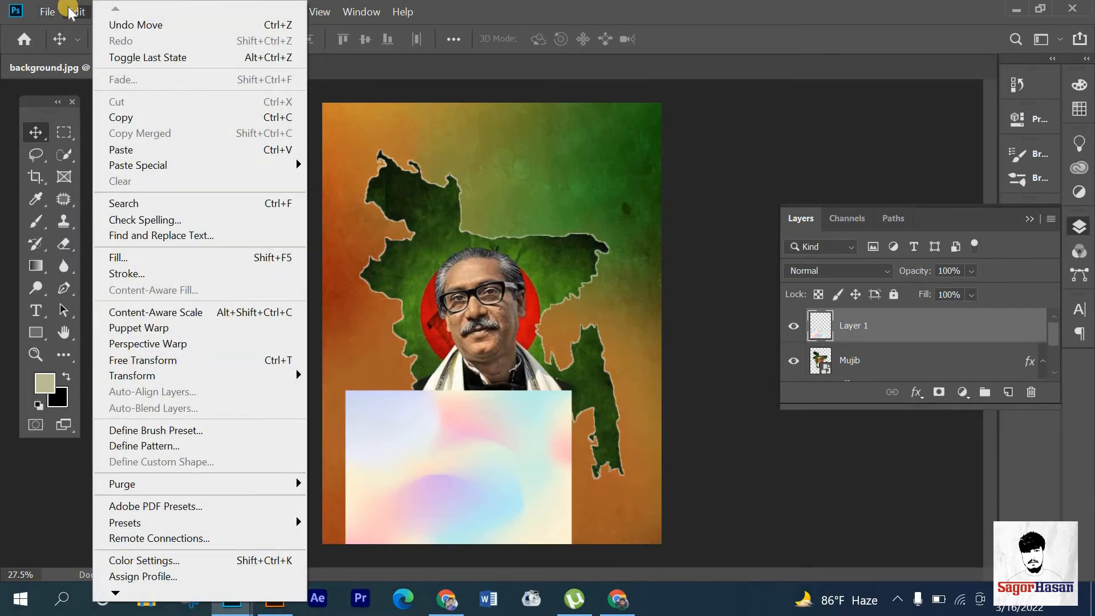
click(242, 360)
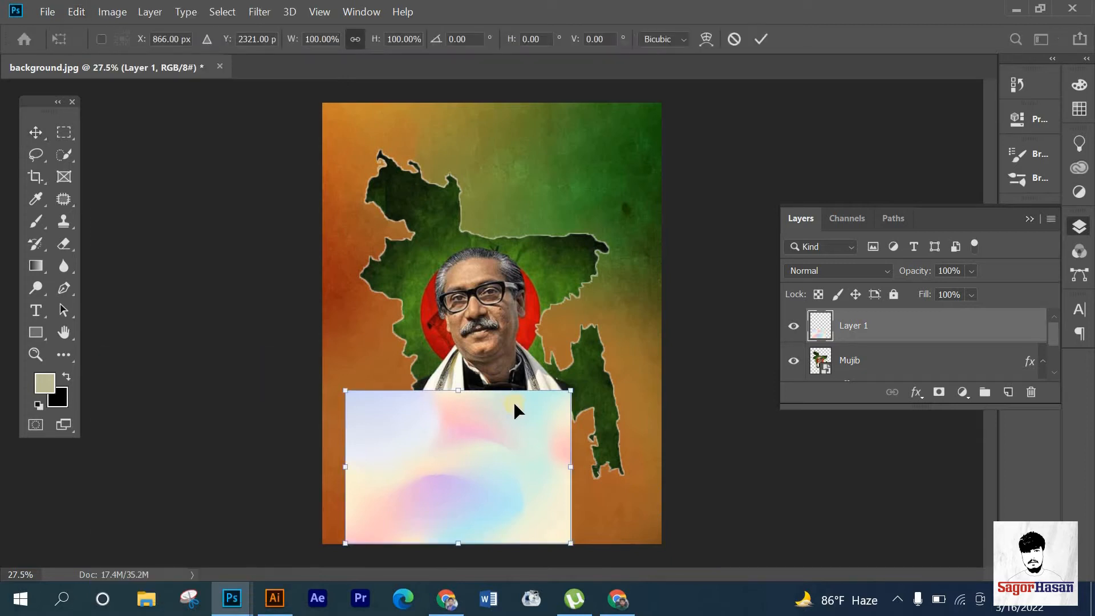
drag(579, 469, 660, 456)
click(356, 39)
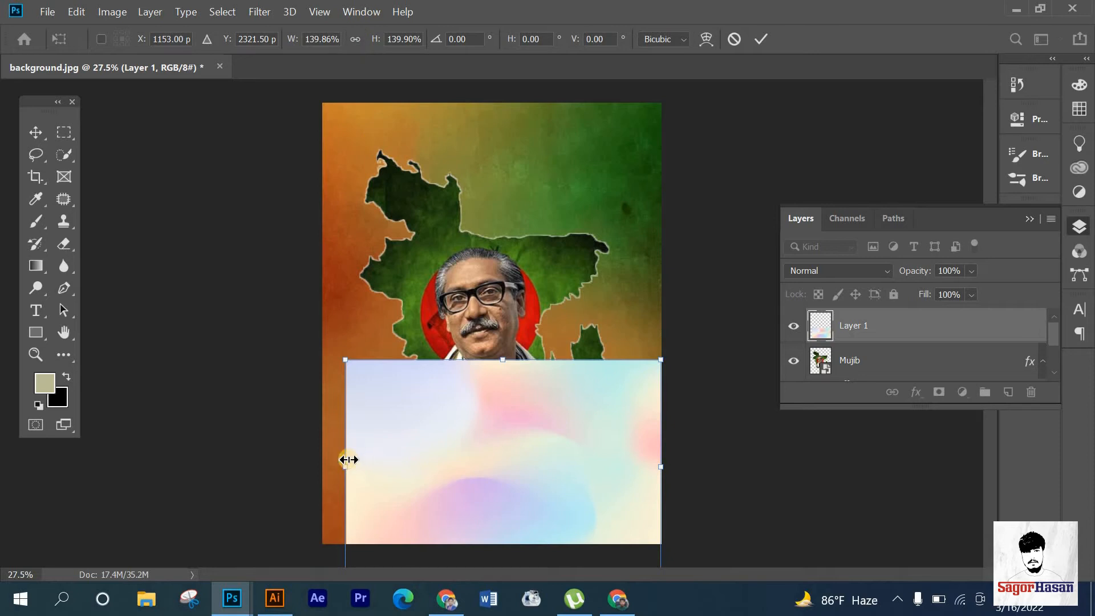
drag(345, 467, 322, 466)
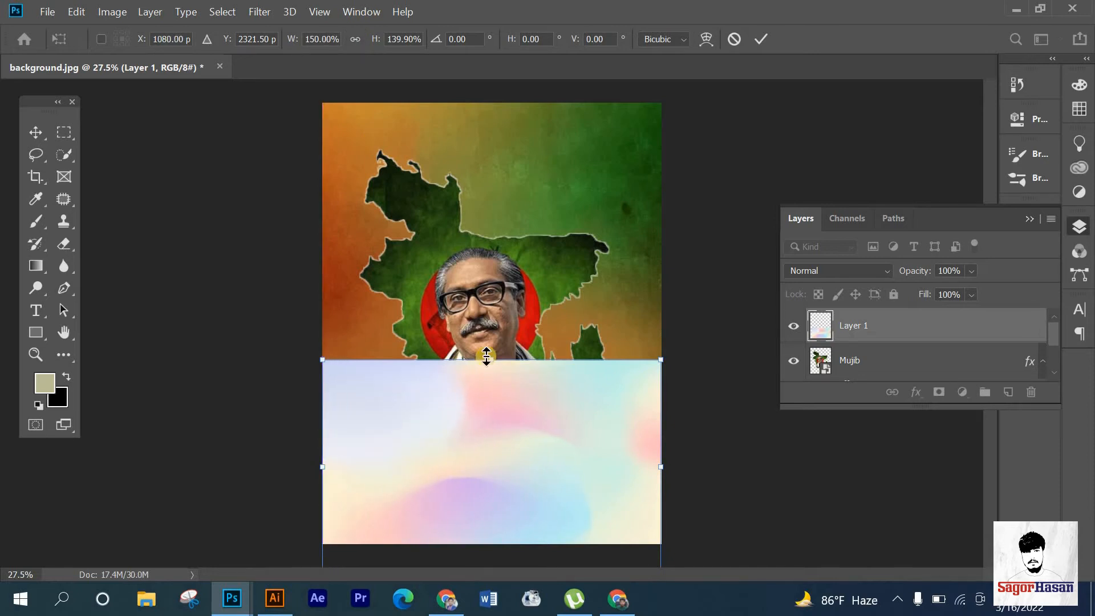
drag(479, 397, 510, 442)
click(767, 33)
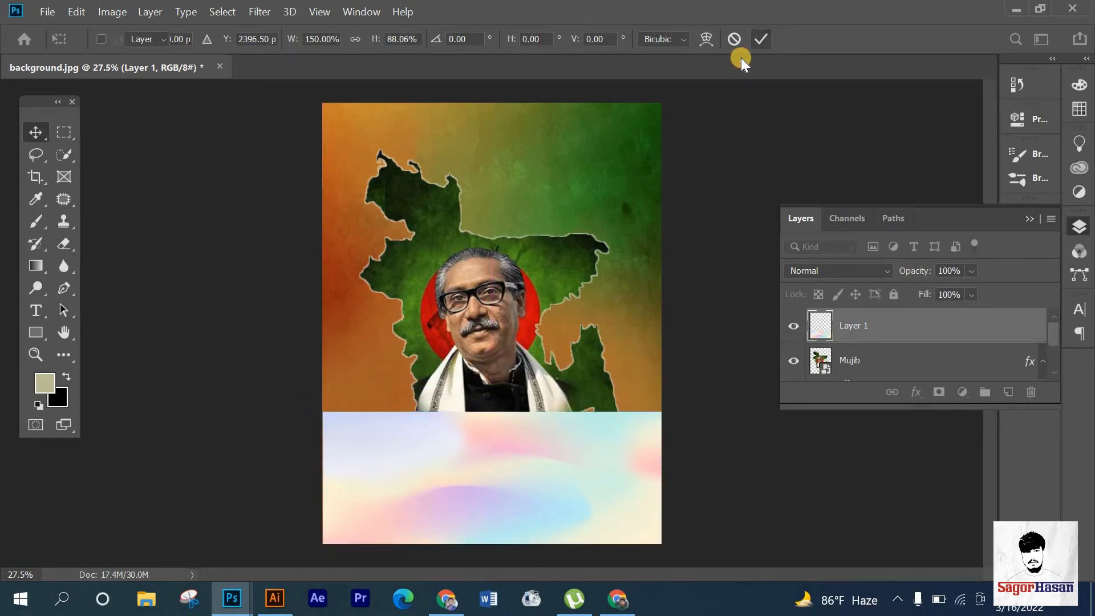
Apply a Gaussian Blur with a radius of 202.1 pixels to the gradient layer, Layer 1.
click(222, 11)
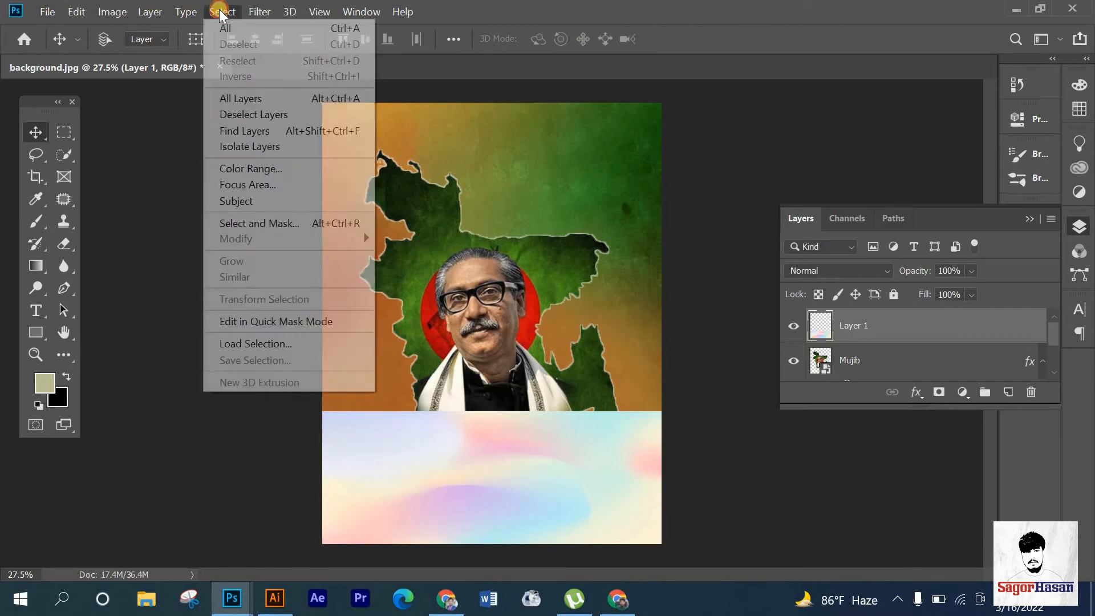
mouse_move(433, 191)
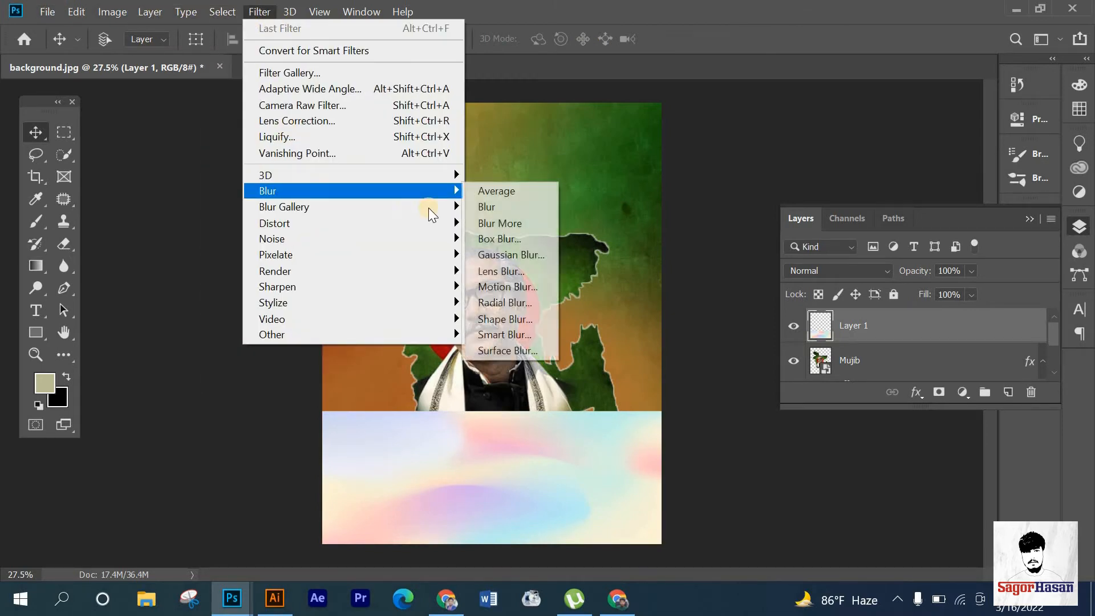
click(512, 255)
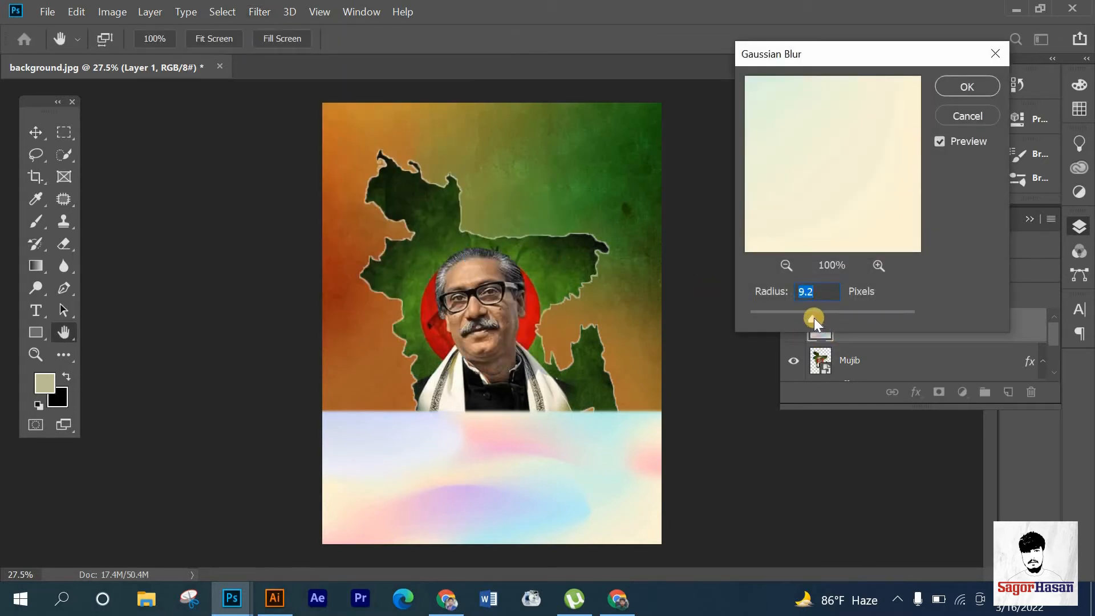
drag(829, 315, 886, 320)
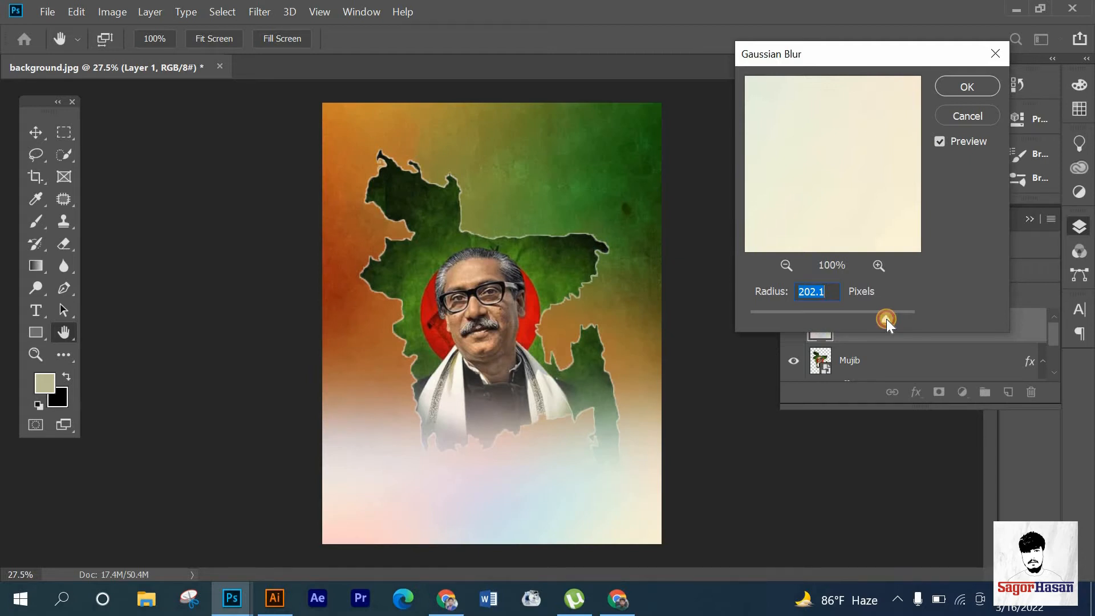
click(985, 87)
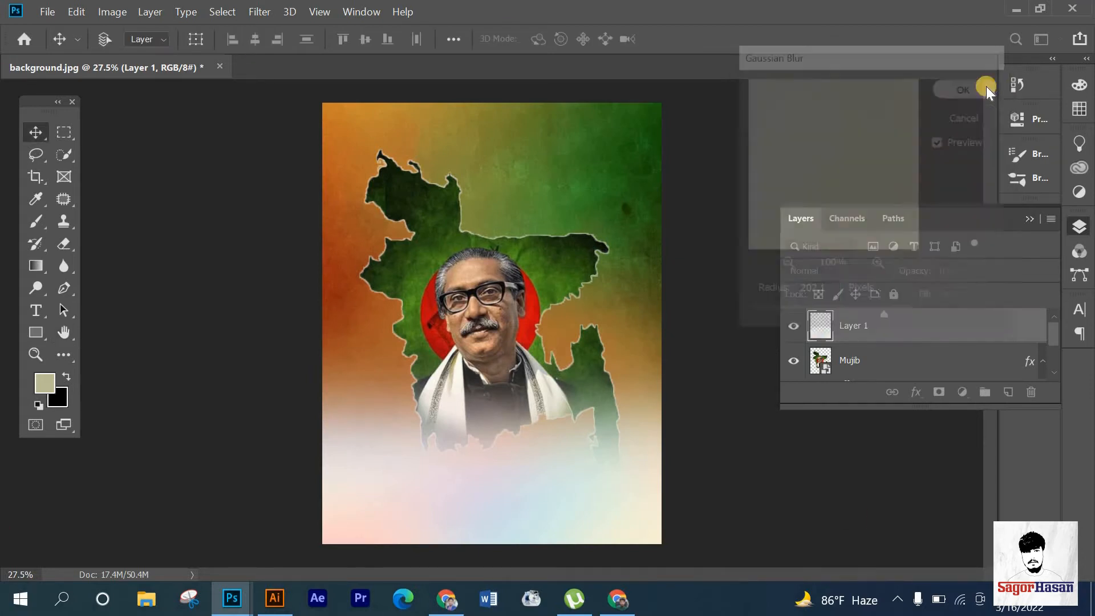
Add a layer mask to Layer 1 and paint black with a 300 px soft brush to reveal the portrait's shawl and jacket.
click(940, 392)
click(35, 221)
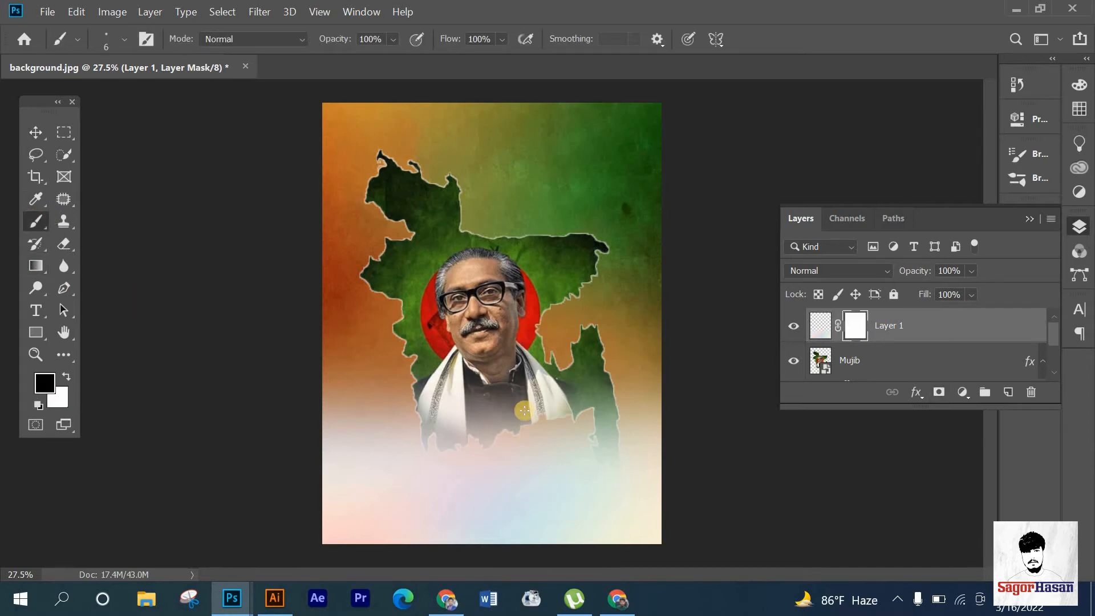
scroll(539, 421, up, 3)
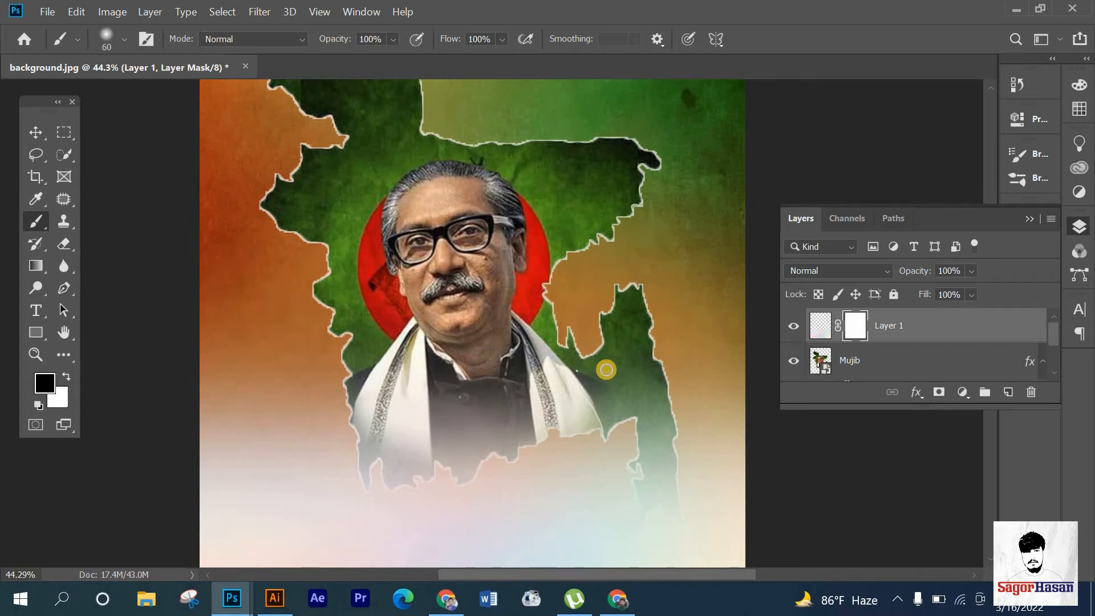
key(bracketright)
key(bracketright)
key(bracketright)
key(bracketright)
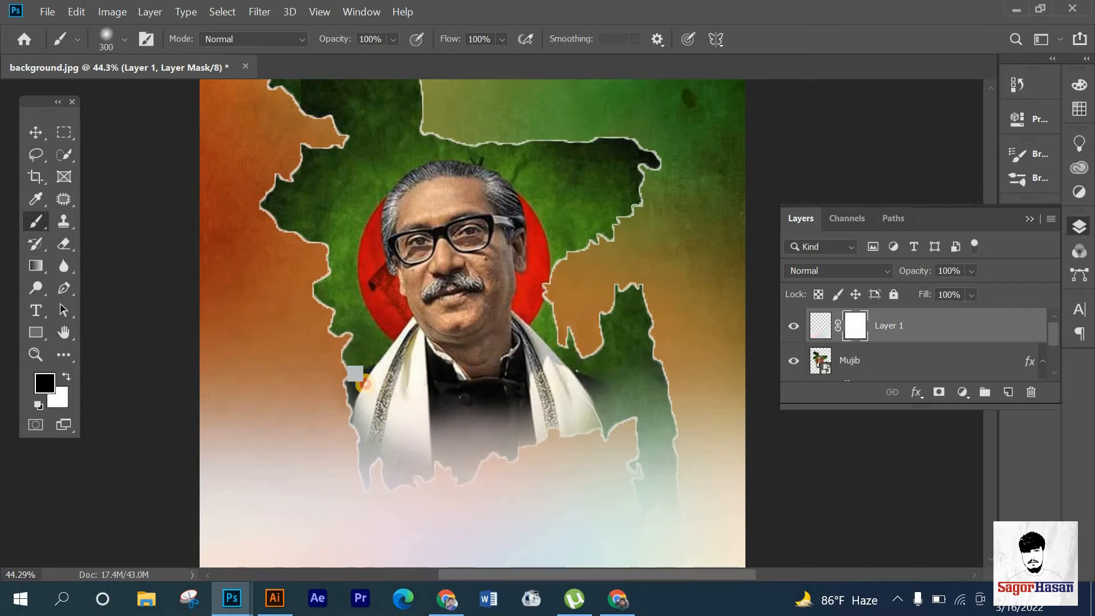
mouse_move(374, 407)
mouse_down()
mouse_move(434, 404)
mouse_move(439, 335)
mouse_move(587, 386)
mouse_up()
scroll(611, 358, down, 2)
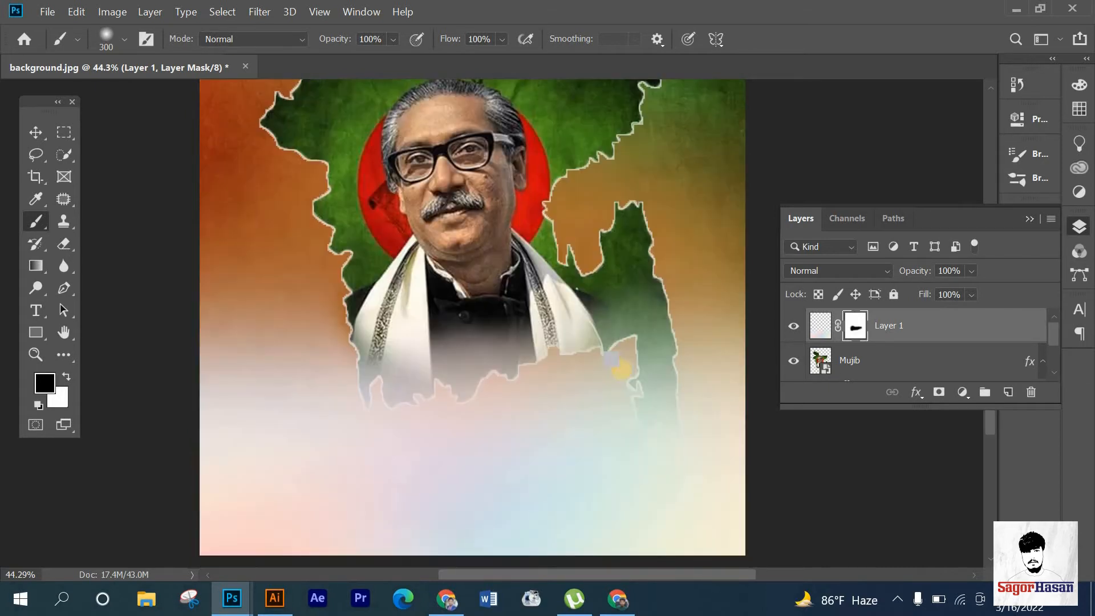
mouse_move(611, 308)
mouse_down()
mouse_move(450, 346)
mouse_move(395, 342)
mouse_move(388, 314)
mouse_up()
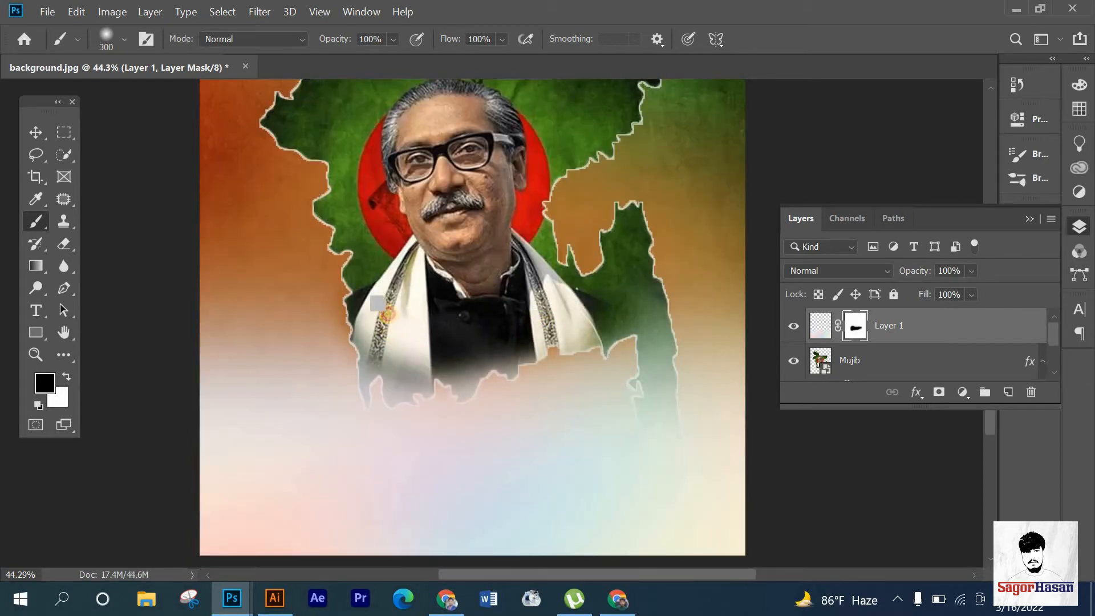
mouse_move(659, 288)
mouse_down()
mouse_move(622, 256)
mouse_move(629, 307)
mouse_move(424, 334)
mouse_move(399, 341)
mouse_move(396, 361)
mouse_move(353, 335)
mouse_up()
Reveal the jagged lower-left edge of the map by painting black on Layer 1's mask with a smaller brush.
key(bracketleft)
key(bracketleft)
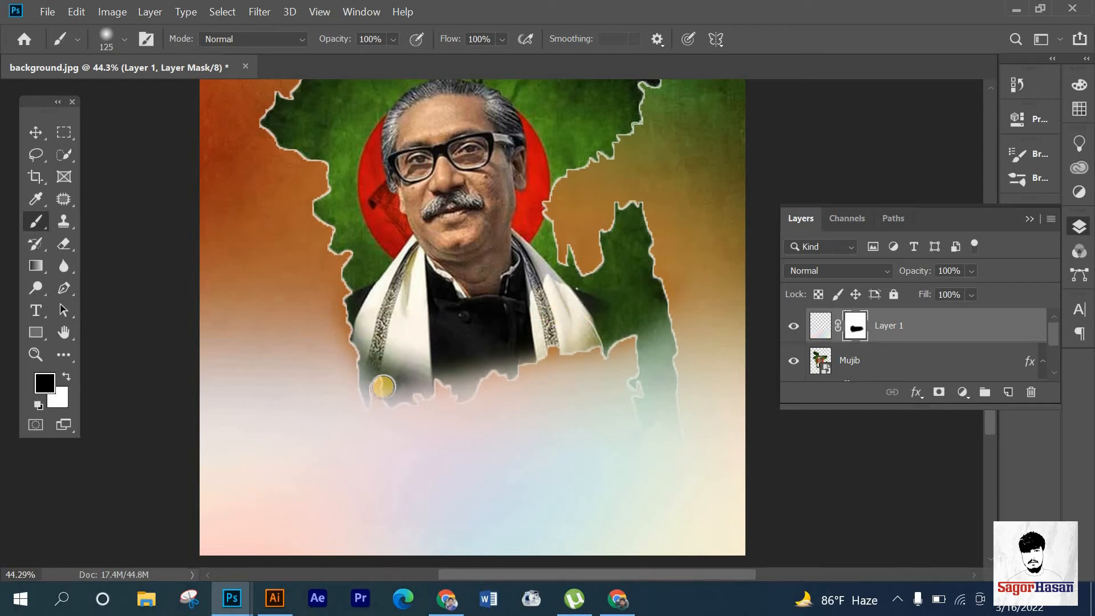
scroll(367, 393, up, 5)
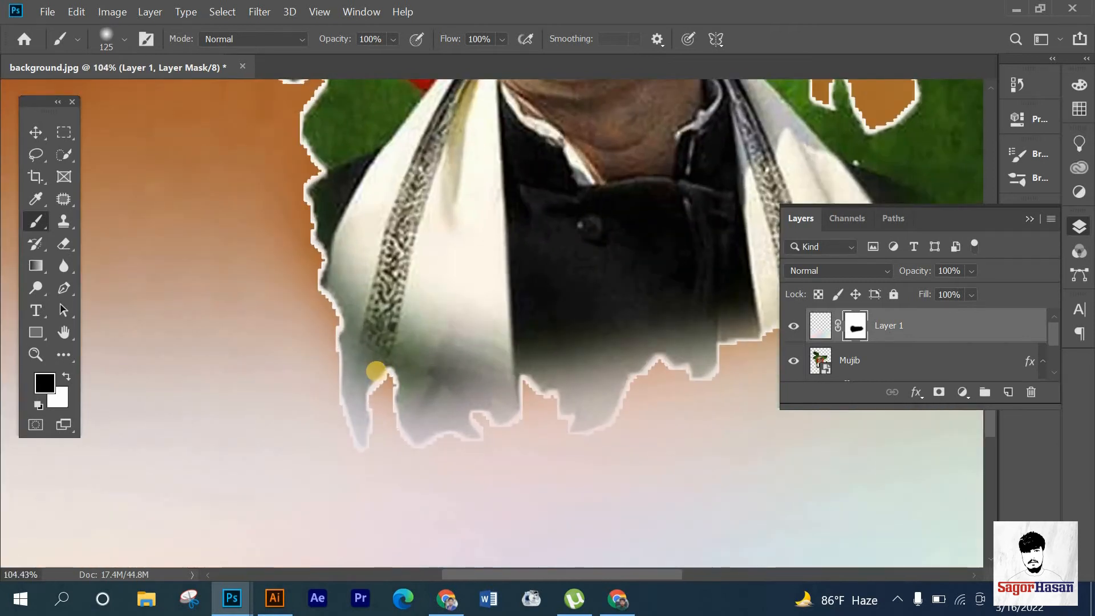
key(bracketleft)
key(bracketleft)
mouse_move(352, 320)
mouse_down()
mouse_move(364, 433)
mouse_move(388, 364)
mouse_move(402, 424)
mouse_move(448, 439)
mouse_move(520, 393)
mouse_move(553, 406)
mouse_move(614, 405)
mouse_up()
key(bracketleft)
key(bracketleft)
key(bracketleft)
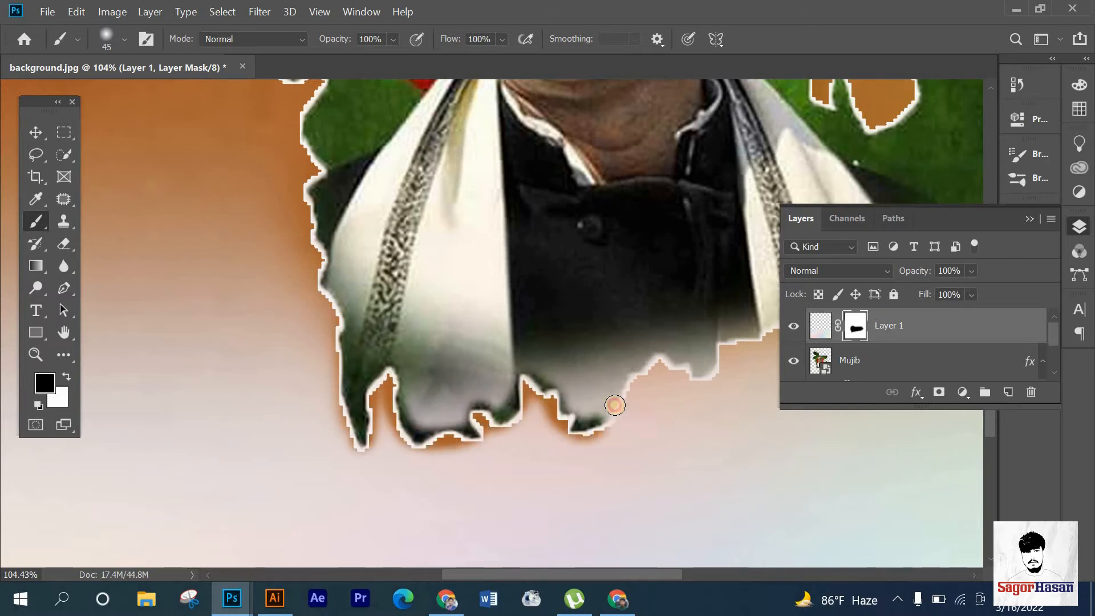
Paint black on the mask to reveal the map's southeastern strip and the remaining faded areas inside the lower map.
scroll(615, 404, down, 3)
mouse_move(566, 365)
mouse_down()
mouse_move(615, 336)
mouse_move(699, 337)
mouse_move(716, 322)
mouse_move(747, 348)
mouse_move(735, 382)
mouse_move(741, 437)
mouse_up()
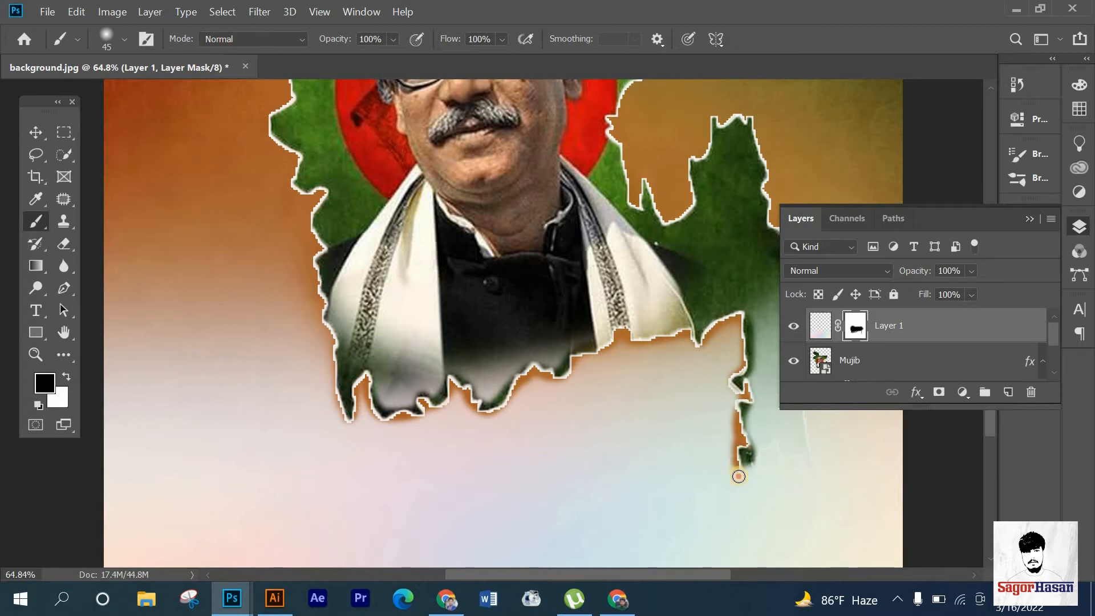
scroll(751, 504, down, 2)
mouse_move(738, 476)
mouse_down()
mouse_move(747, 502)
mouse_move(776, 457)
mouse_up()
scroll(792, 450, down, 2)
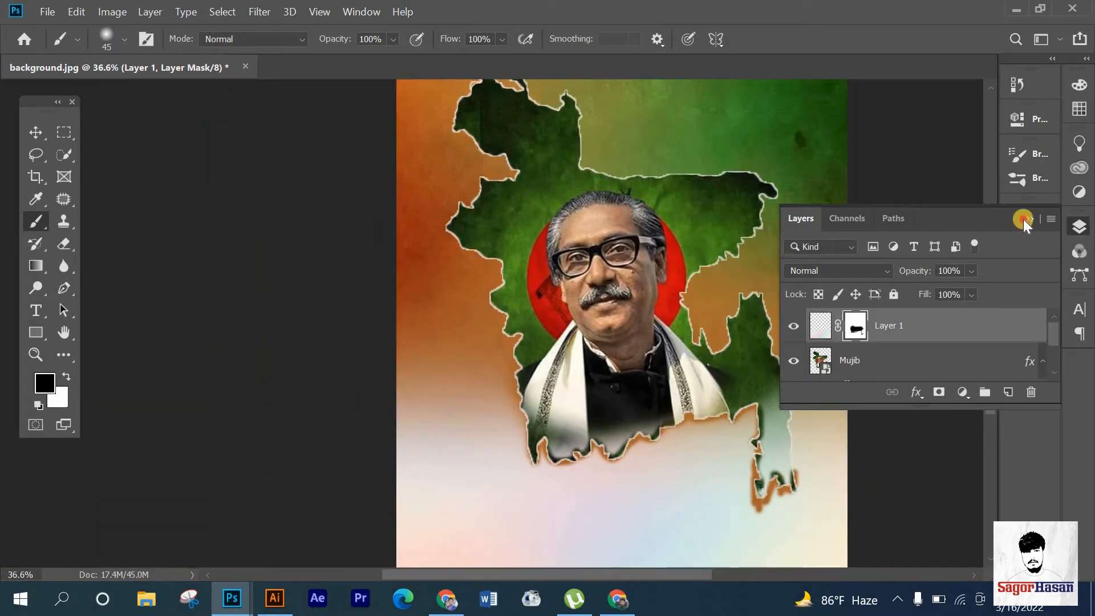
scroll(795, 485, up, 3)
mouse_move(798, 502)
mouse_down()
mouse_move(801, 461)
mouse_move(784, 323)
mouse_up()
drag(407, 372, 413, 442)
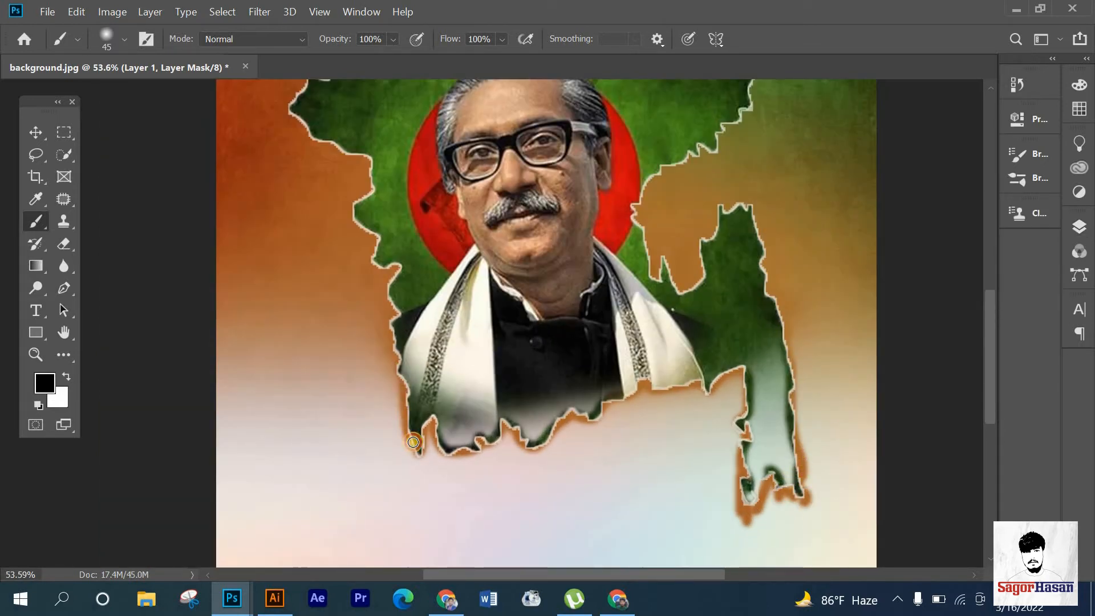
mouse_move(415, 341)
mouse_down()
mouse_move(528, 402)
mouse_move(529, 418)
mouse_move(604, 375)
mouse_move(772, 375)
mouse_move(773, 460)
mouse_move(750, 490)
mouse_move(783, 481)
mouse_move(757, 280)
mouse_up()
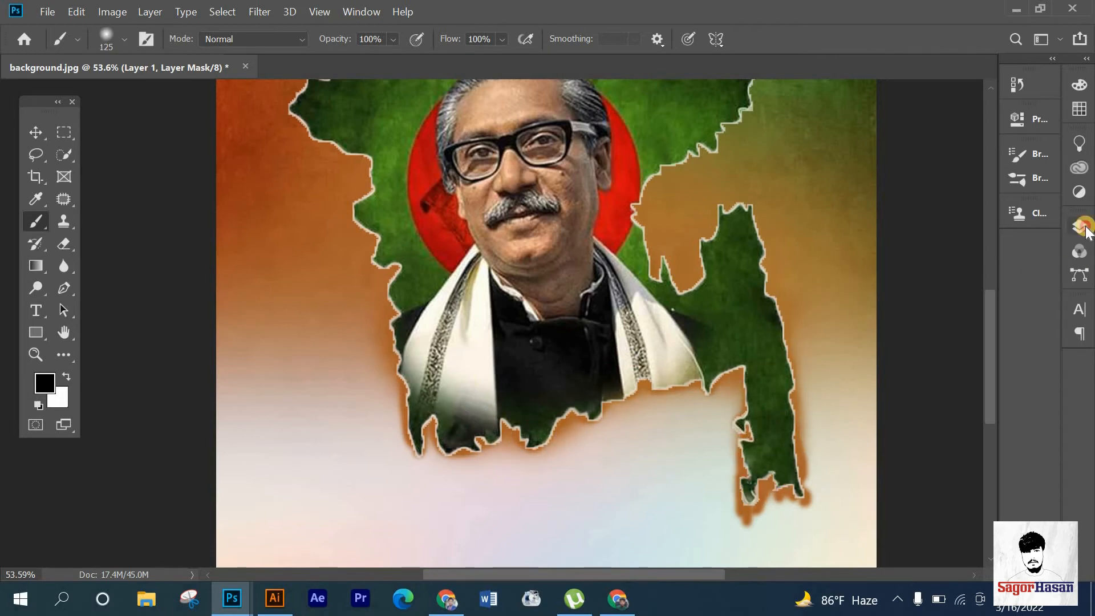
Paint white on the mask with a small brush of about 35 px to restore the gradient outside the map's lower-left edge.
click(1086, 228)
click(66, 377)
scroll(373, 392, up, 7)
key(bracketleft)
key(bracketleft)
key(bracketleft)
key(bracketleft)
key(bracketleft)
key(bracketleft)
key(bracketleft)
key(bracketleft)
key(bracketleft)
drag(394, 274, 395, 308)
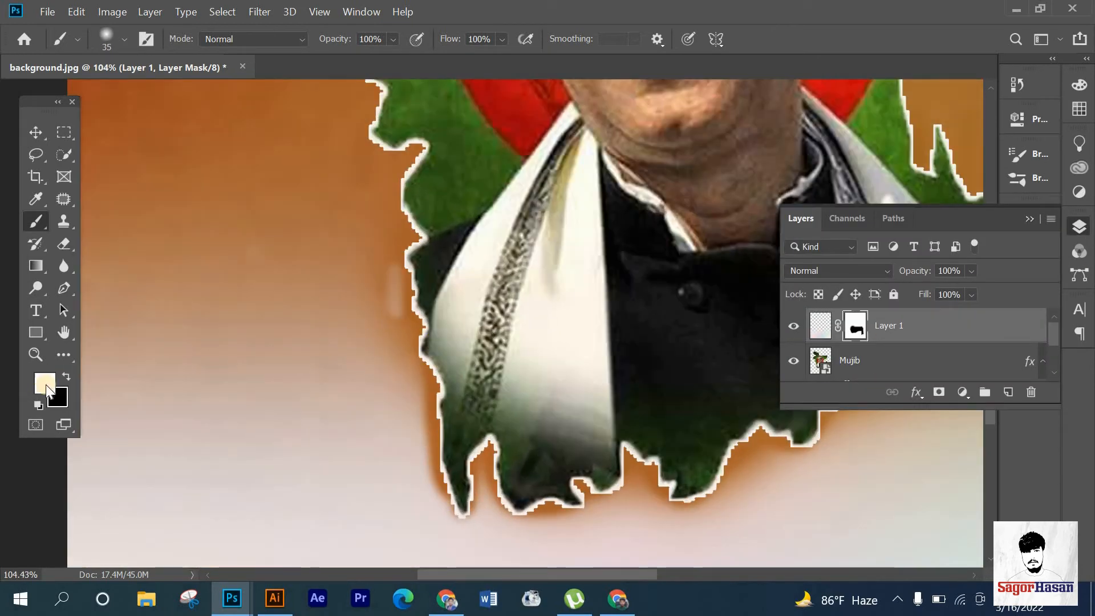
key(d)
key(ctrl+z)
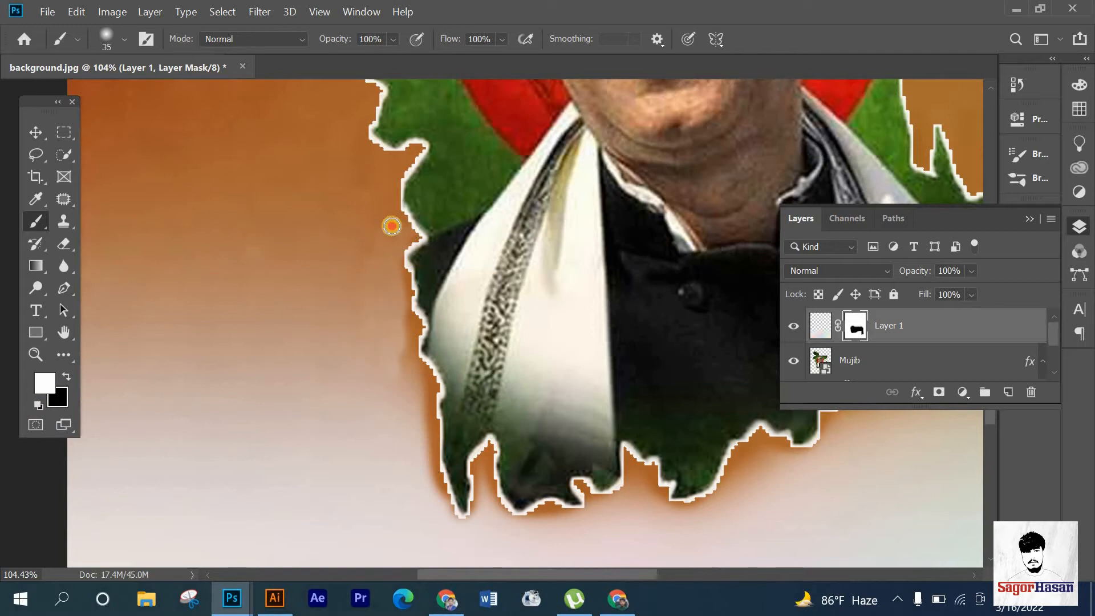
mouse_move(413, 359)
mouse_down()
mouse_move(431, 396)
mouse_move(410, 323)
mouse_move(422, 376)
mouse_move(434, 324)
mouse_move(448, 423)
mouse_move(480, 398)
mouse_move(482, 359)
mouse_move(491, 398)
mouse_move(550, 413)
mouse_up()
scroll(422, 336, down, 2)
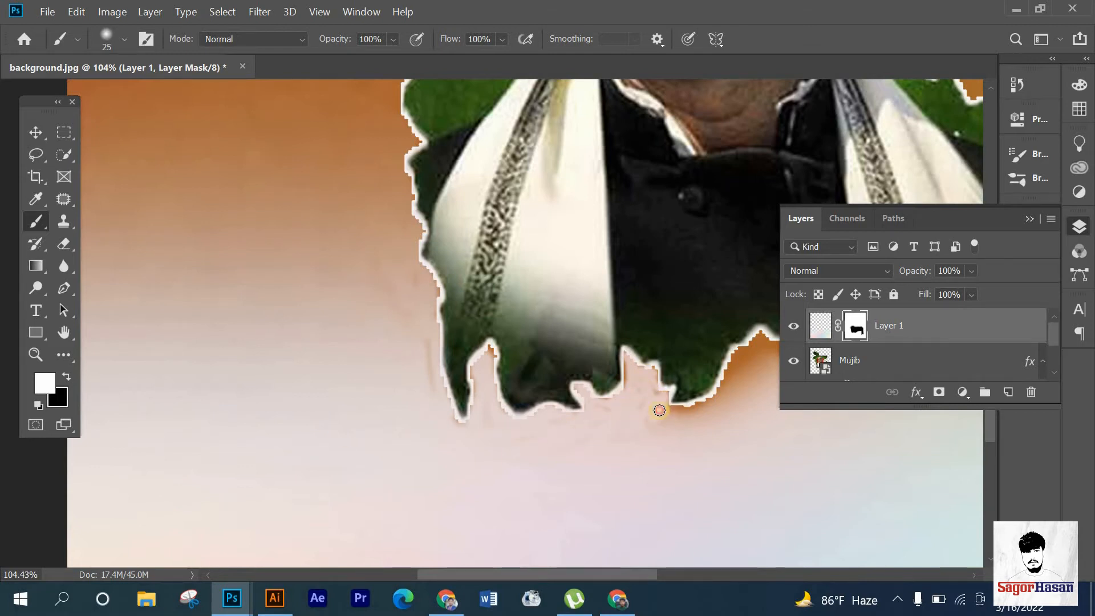
Restore the gradient below the map's central lower edge and around the southeastern strip with a 35 px white brush on the mask.
scroll(659, 410, right, 5)
key(bracketright)
key(bracketright)
mouse_move(533, 405)
mouse_down()
mouse_move(477, 345)
mouse_move(436, 395)
mouse_move(545, 353)
mouse_move(492, 352)
mouse_move(532, 346)
mouse_move(537, 362)
mouse_move(551, 325)
mouse_move(366, 340)
mouse_move(389, 359)
mouse_move(561, 296)
mouse_up()
scroll(555, 325, down, 2)
scroll(389, 359, up, 1)
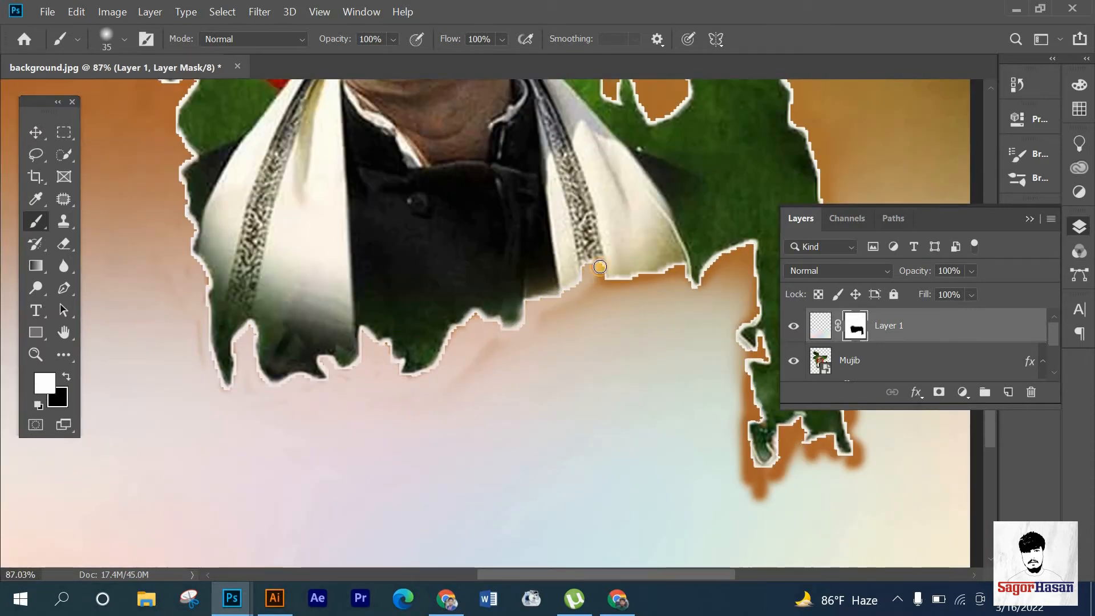
drag(714, 264, 549, 308)
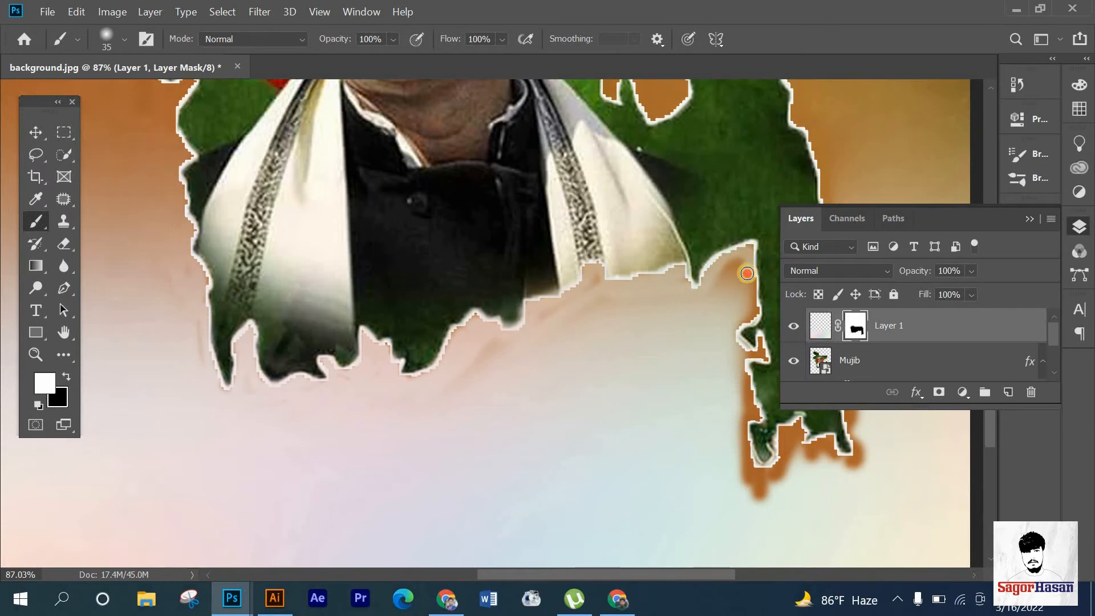
mouse_move(746, 273)
mouse_down()
mouse_move(741, 346)
mouse_move(759, 349)
mouse_move(742, 361)
mouse_move(748, 447)
mouse_move(764, 481)
mouse_move(783, 430)
mouse_move(850, 453)
mouse_up()
Paint white on the mask along the outer right edge of the southeastern strip to remove its orange halo.
scroll(845, 454, up, 4)
scroll(845, 455, down, 1)
click(1030, 219)
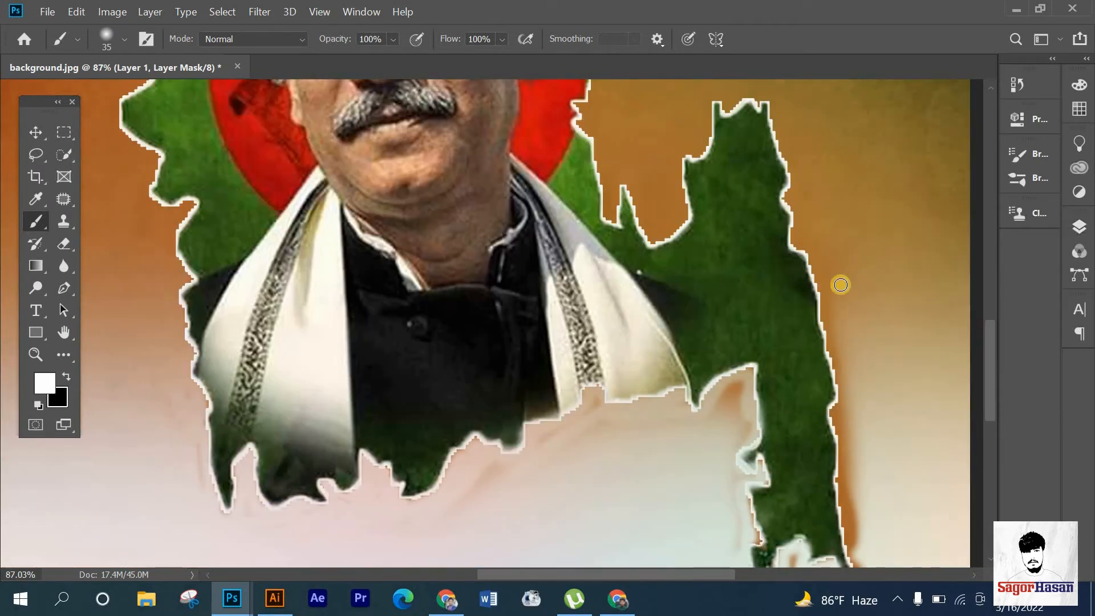
scroll(838, 283, down, 2)
scroll(846, 471, up, 4)
mouse_move(815, 252)
mouse_down()
mouse_move(842, 498)
mouse_move(823, 247)
mouse_up()
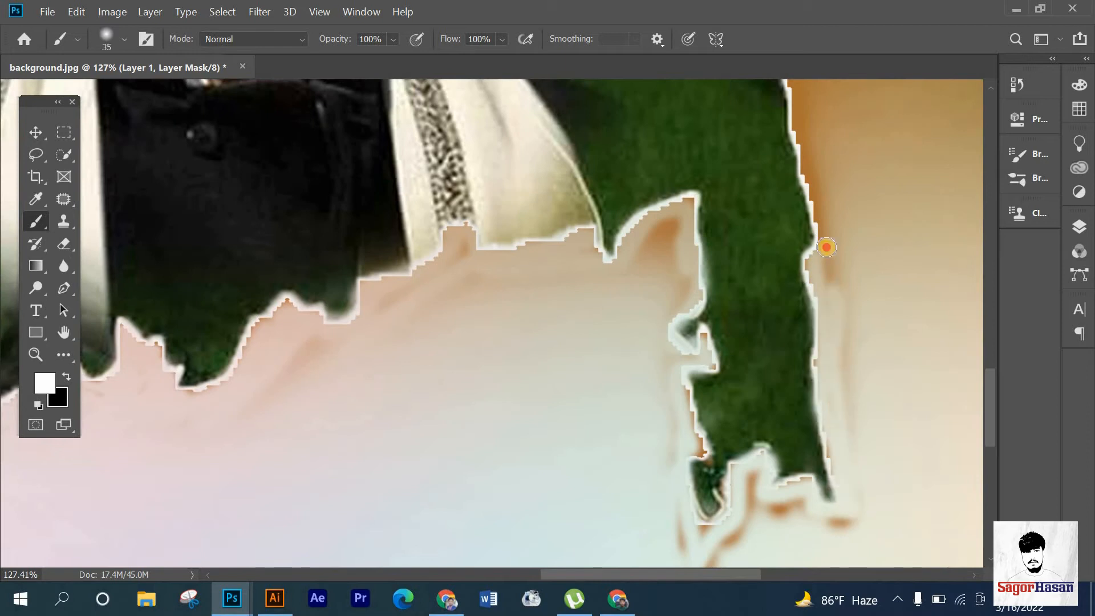
scroll(823, 247, up, 3)
drag(806, 286, 830, 360)
drag(832, 215, 824, 391)
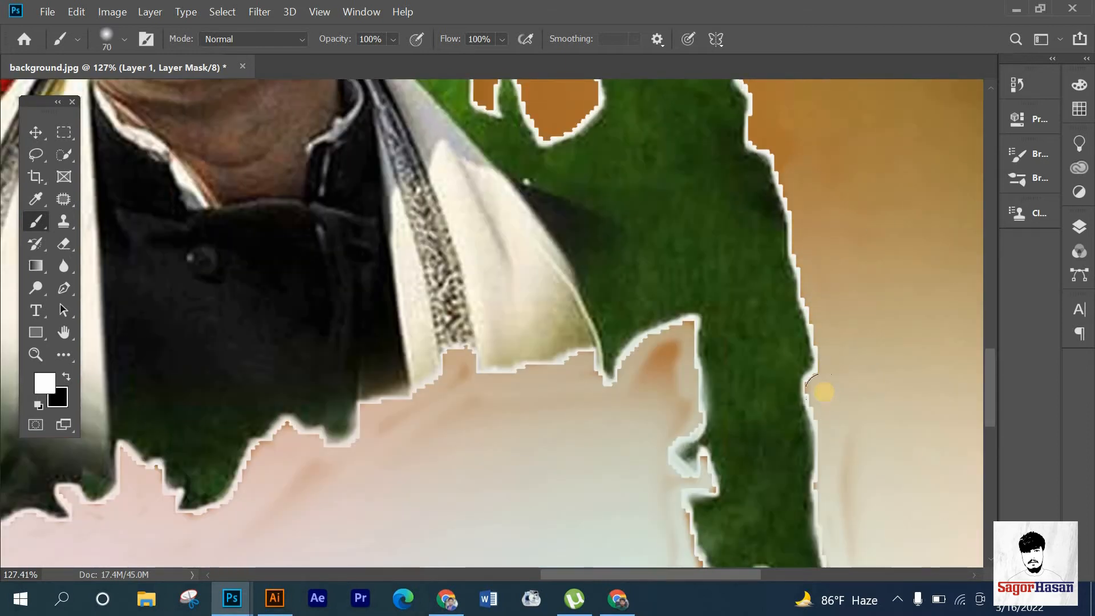
Clean up the leftover orange smudges around the southeastern strip and lower map edge with a 70 px white brush.
scroll(823, 391, down, 4)
scroll(843, 506, down, 2)
key(bracketright)
key(bracketright)
key(bracketright)
mouse_move(750, 412)
mouse_down()
mouse_move(672, 304)
mouse_move(687, 336)
mouse_move(675, 285)
mouse_move(704, 216)
mouse_up()
scroll(594, 318, down, 5)
scroll(405, 238, up, 2)
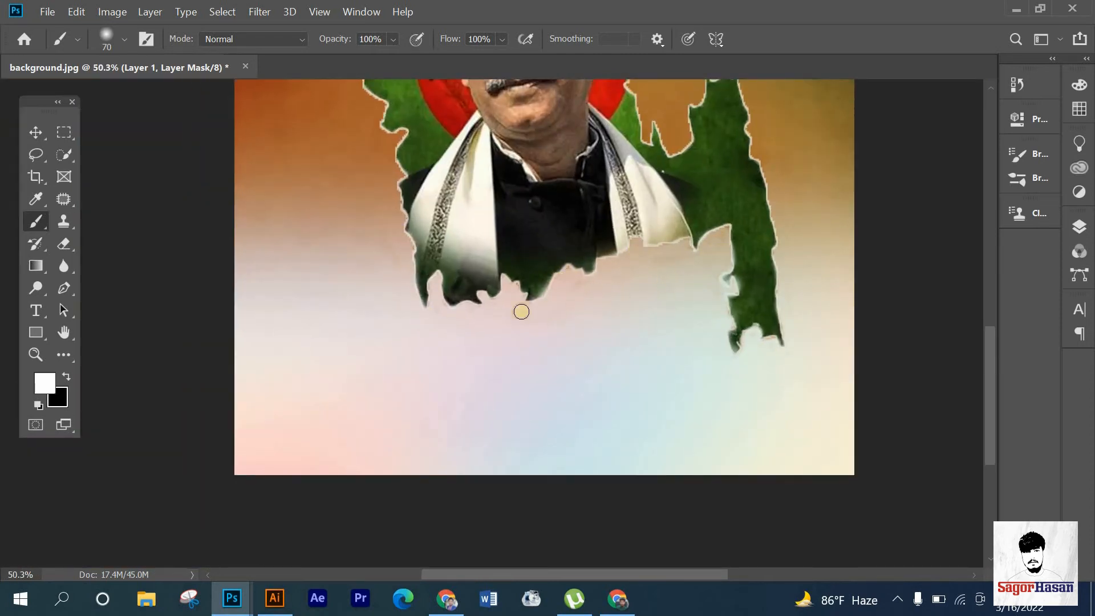
Paint black on the mask with a small brush to reveal the faded notch and inner left edge of the southeastern strip.
scroll(672, 361, down, 1)
key(x)
scroll(696, 318, up, 7)
key(bracketleft)
key(bracketleft)
key(bracketleft)
key(bracketleft)
key(bracketleft)
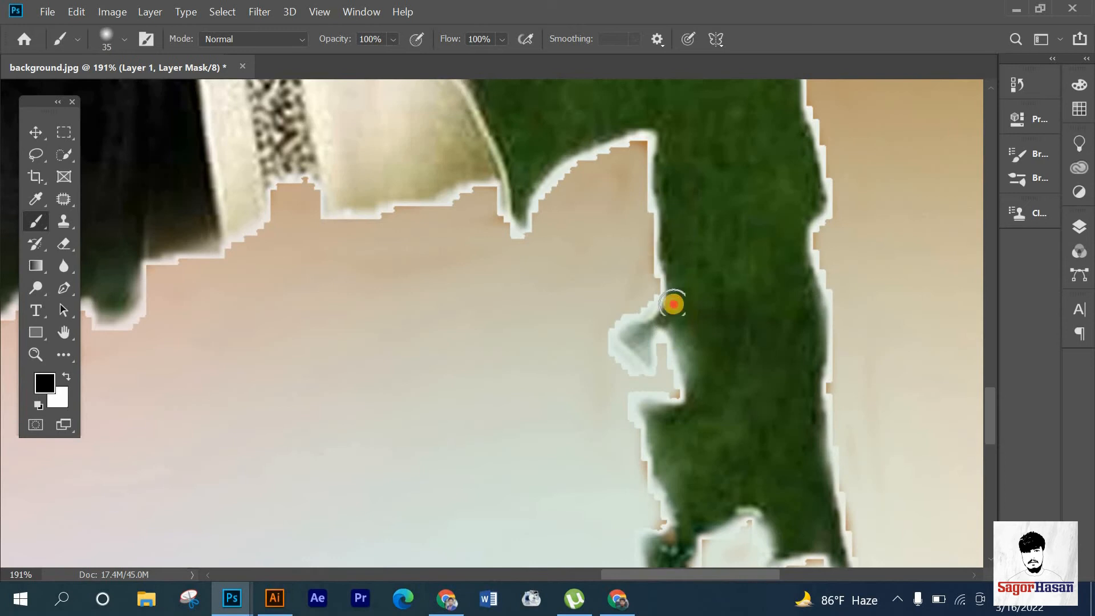
drag(673, 304, 651, 325)
key(bracketleft)
key(bracketleft)
mouse_move(681, 406)
mouse_down()
mouse_move(649, 411)
mouse_move(671, 498)
mouse_move(664, 437)
mouse_move(752, 359)
mouse_move(667, 467)
mouse_up()
Reveal the strip's southern tip with black on the mask, and restore the gradient around its lower edge with white.
key(bracketright)
key(bracketright)
key(bracketright)
key(bracketright)
key(bracketright)
scroll(697, 404, down, 3)
key(bracketleft)
key(bracketleft)
mouse_move(696, 405)
mouse_down()
mouse_move(659, 452)
mouse_move(655, 398)
mouse_move(650, 439)
mouse_up()
key(x)
drag(755, 371, 821, 433)
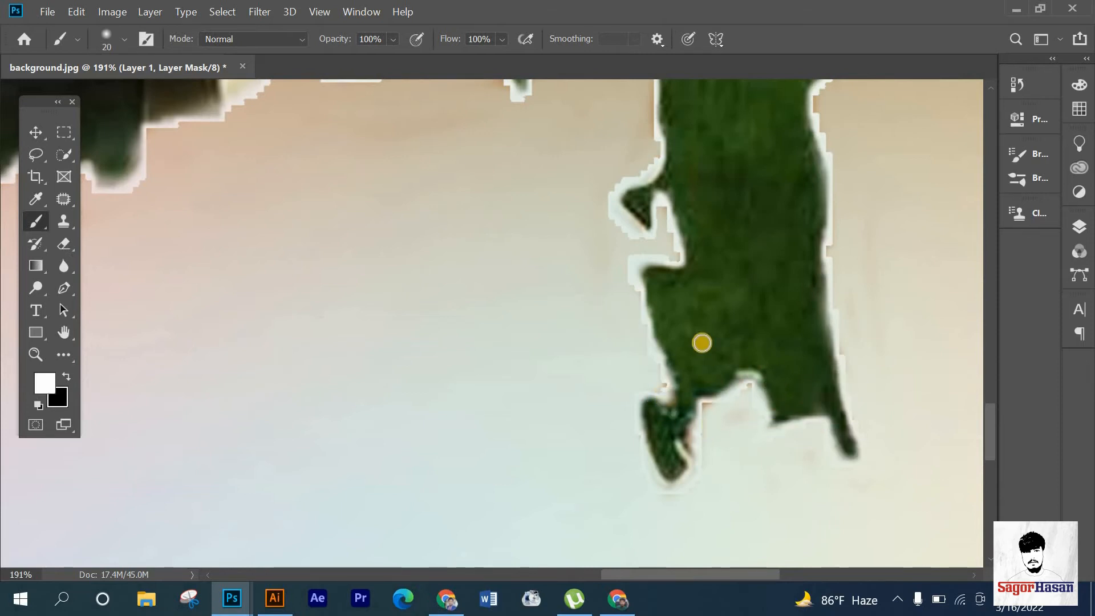
Export the whole poster for web to the Desktop as a maximum-quality JPEG named background3.
scroll(702, 343, down, 8)
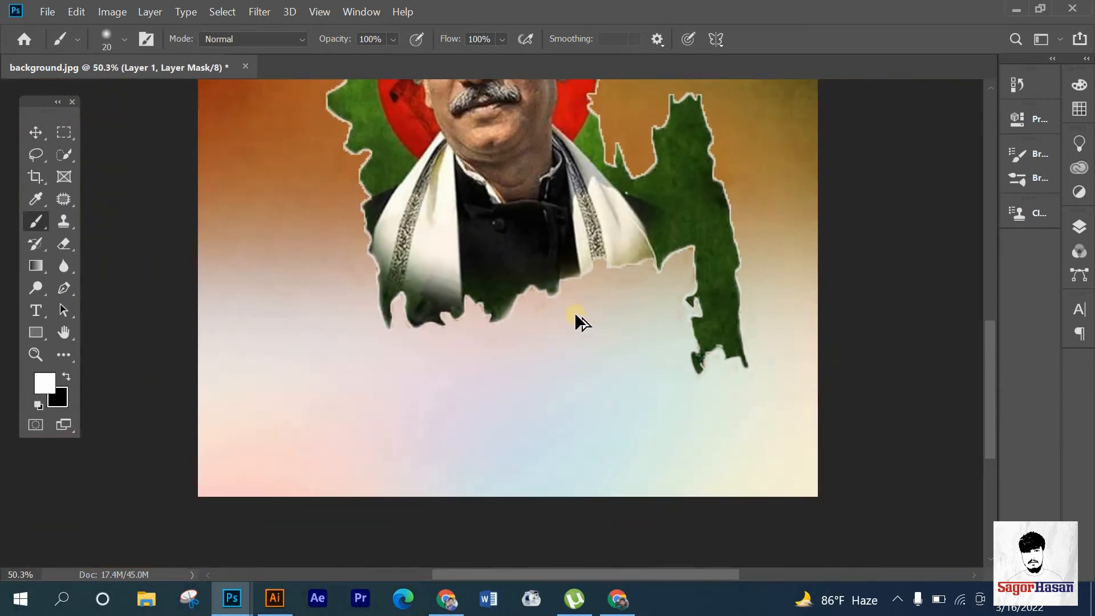
scroll(500, 260, down, 2)
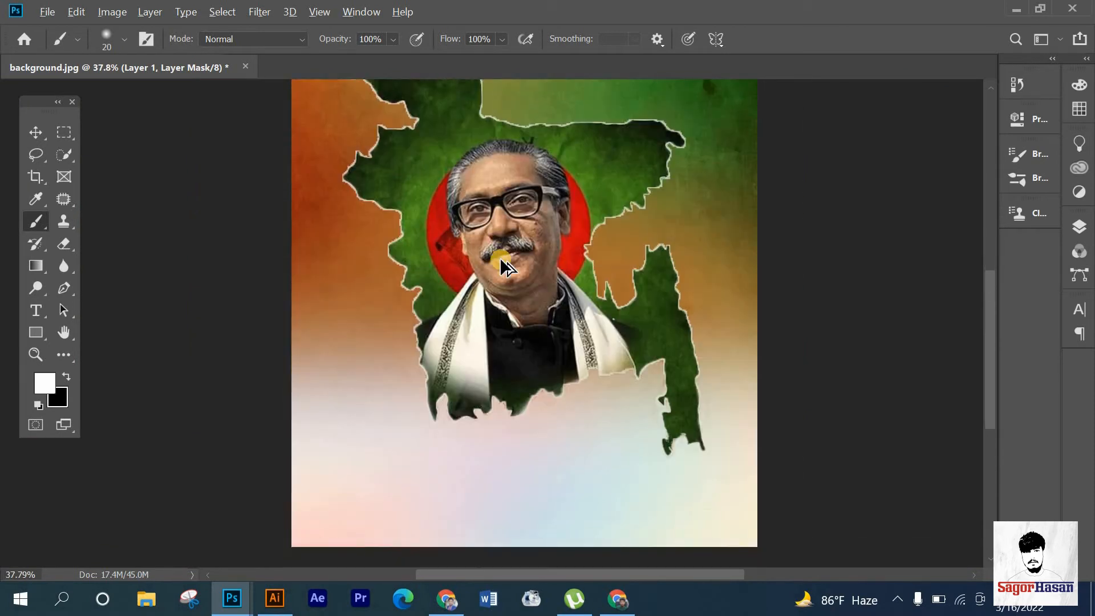
scroll(496, 268, up, 2)
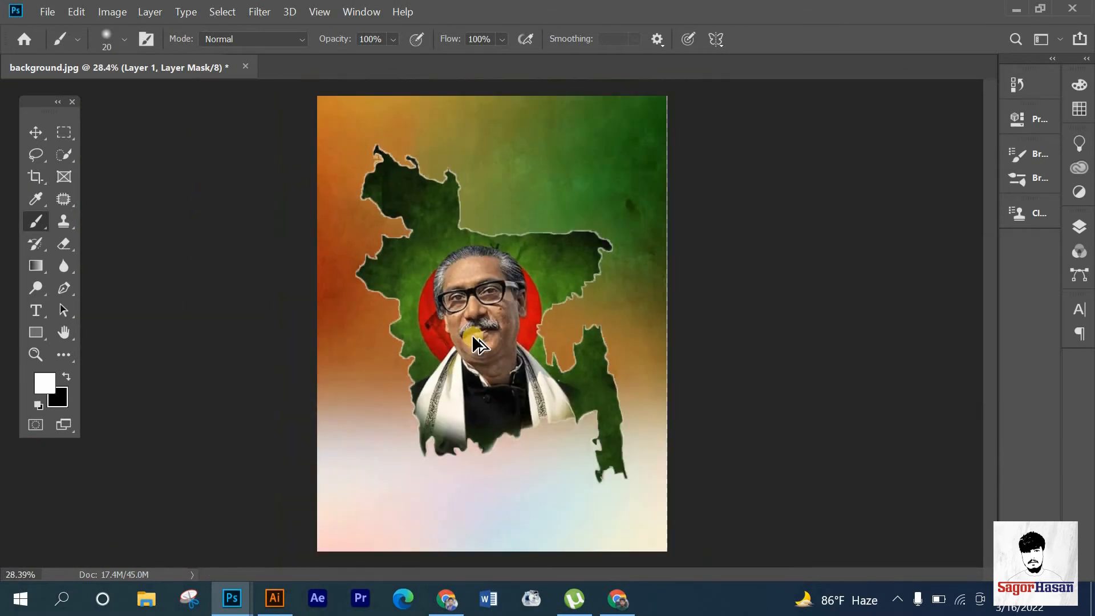
scroll(495, 292, down, 3)
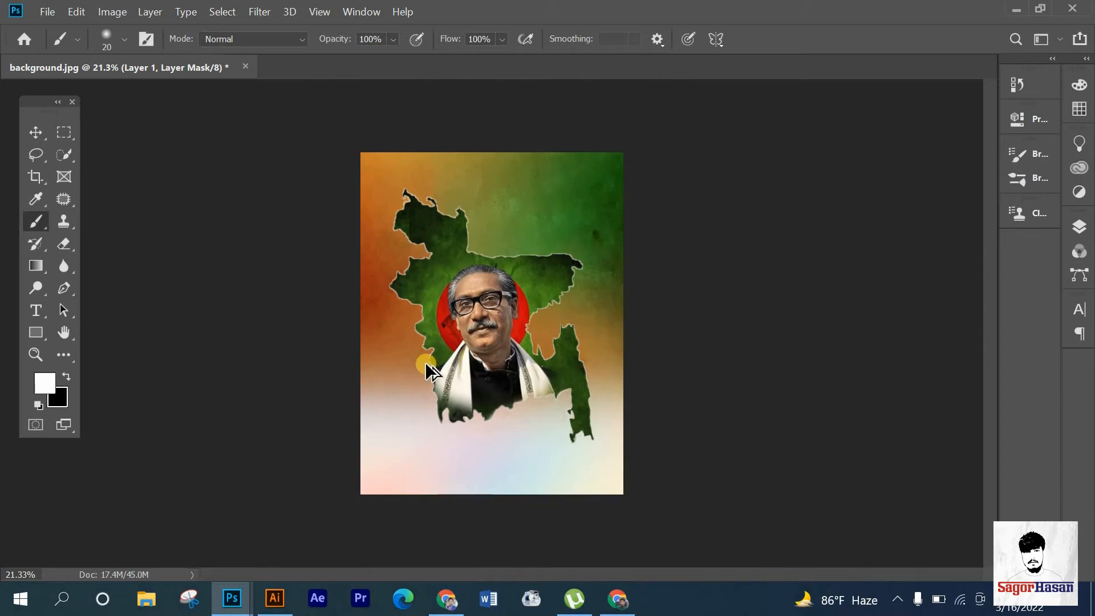
scroll(426, 363, up, 1)
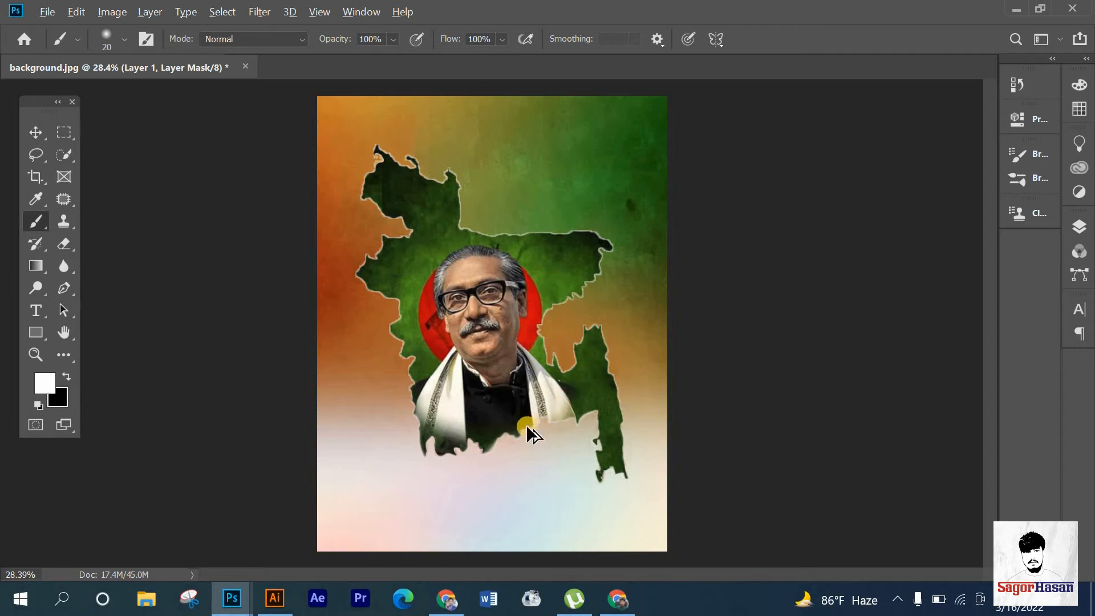
key(ctrl+alt+shift+s)
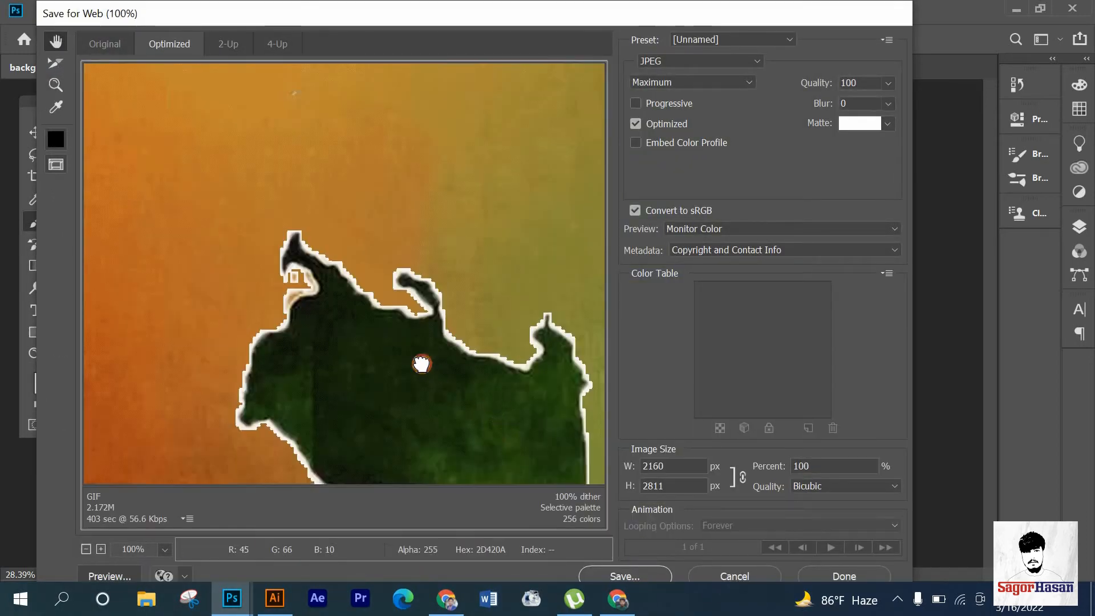
drag(420, 361, 394, 294)
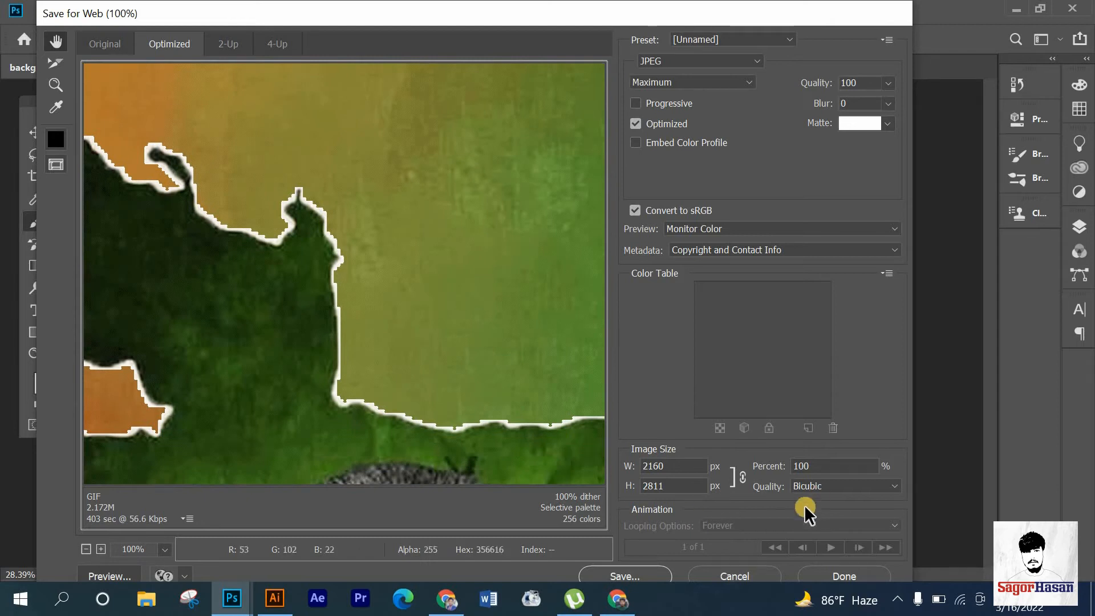
click(638, 575)
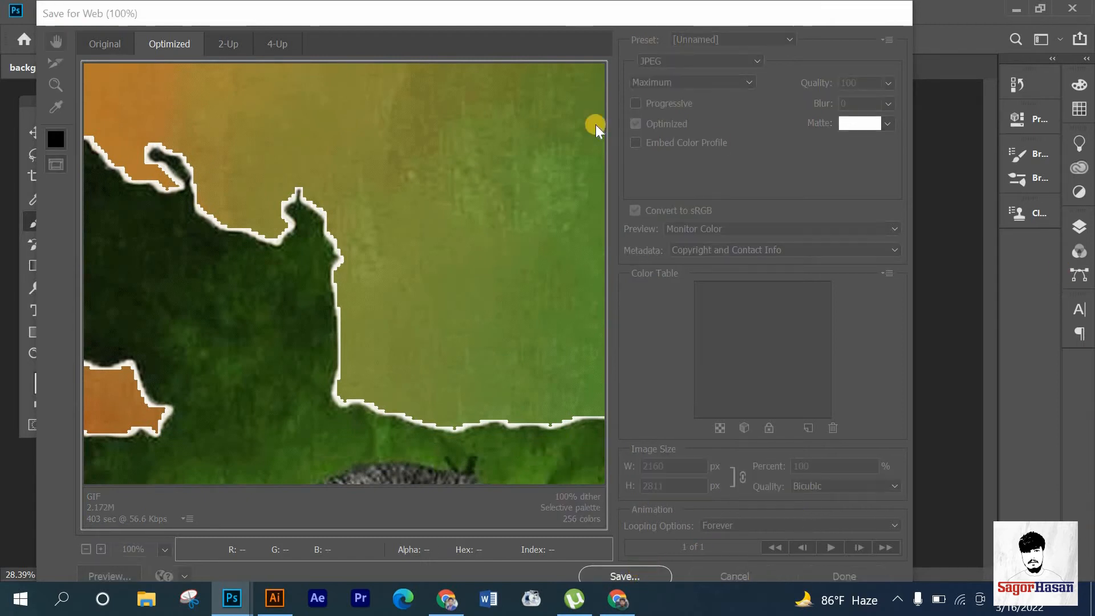
click(110, 160)
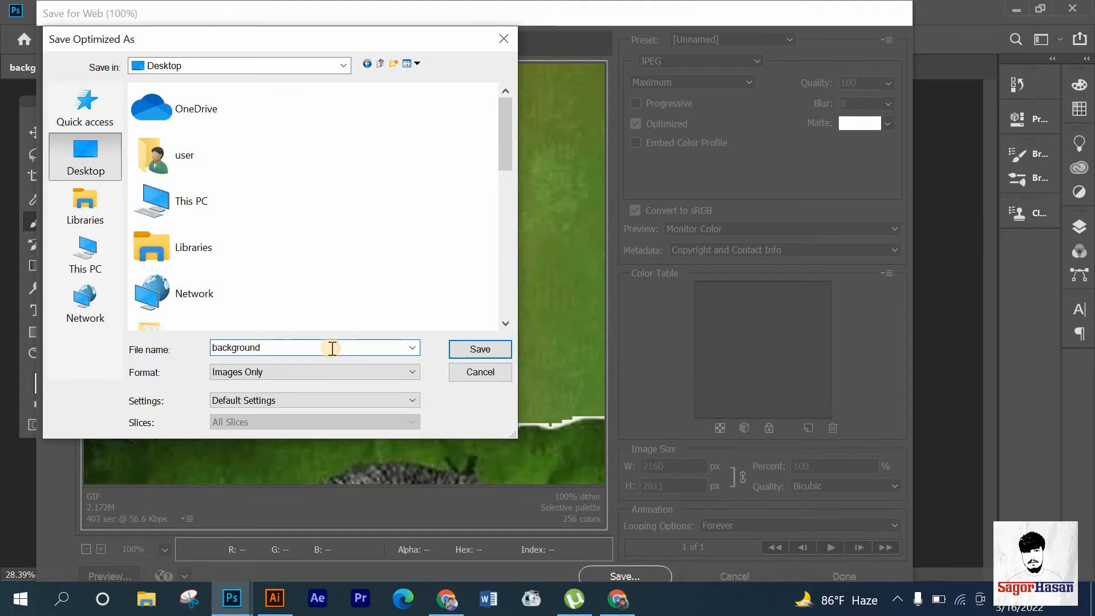
click(451, 346)
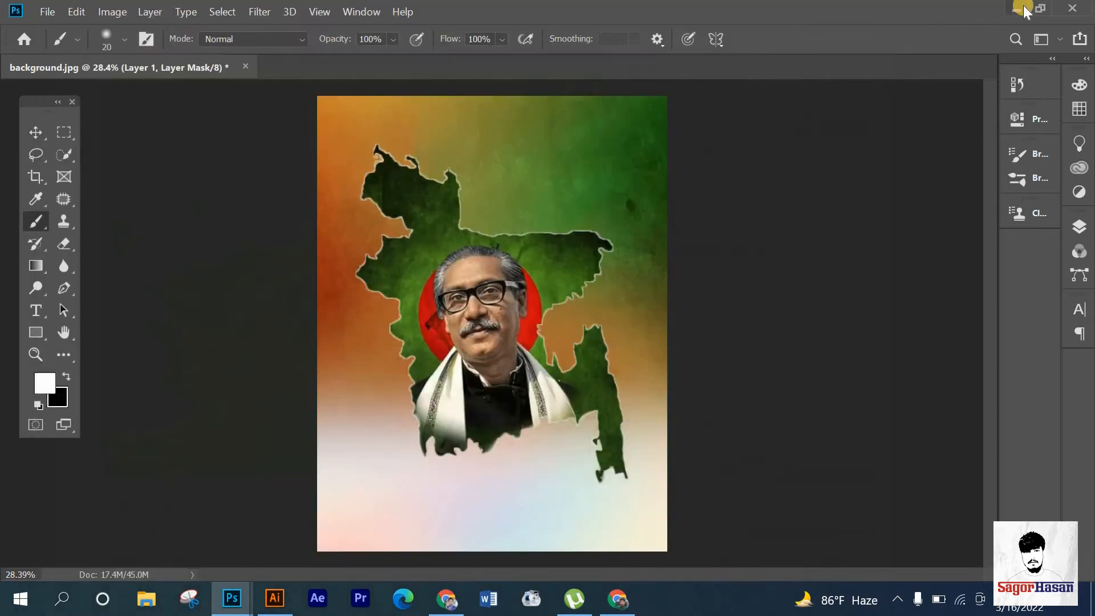
Minimize the Photoshop and browser windows to reach the refreshed desktop, and switch to Illustrator.
click(1021, 6)
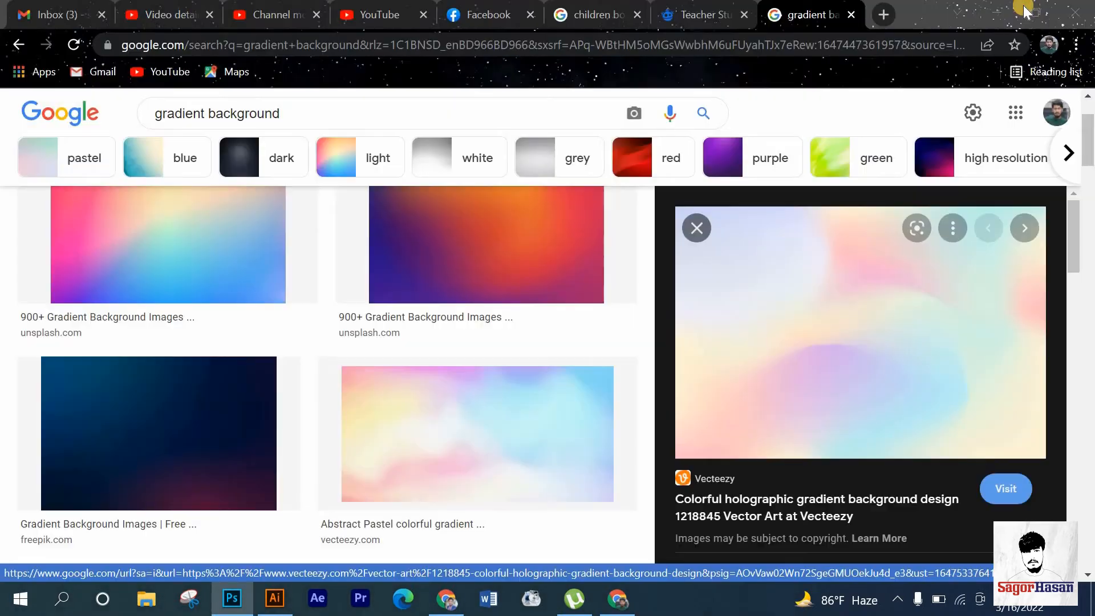
click(1006, 13)
right_click(792, 41)
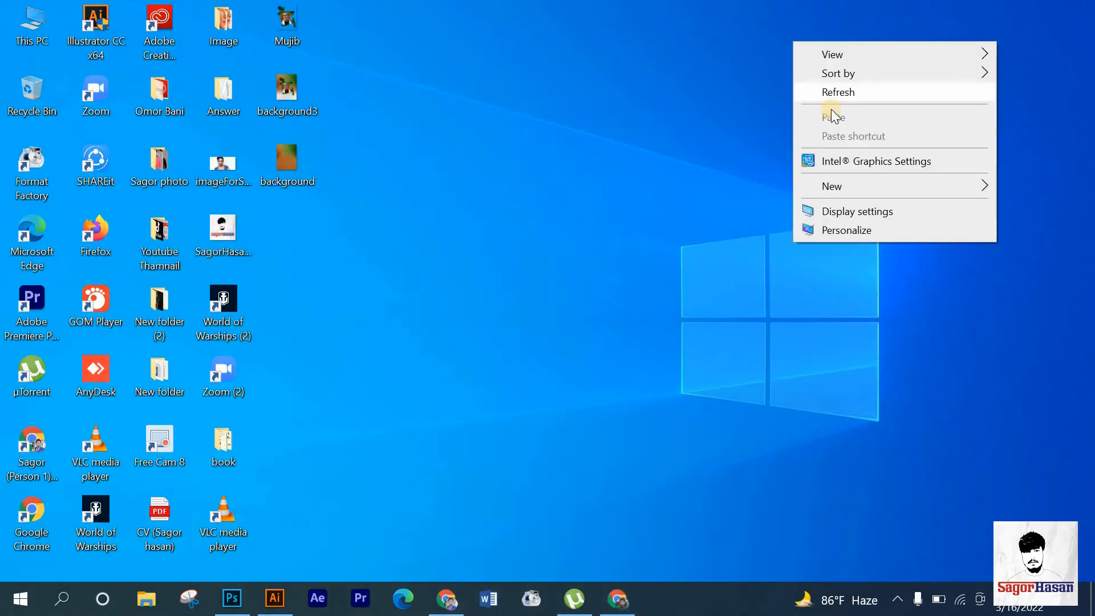
click(821, 90)
click(275, 599)
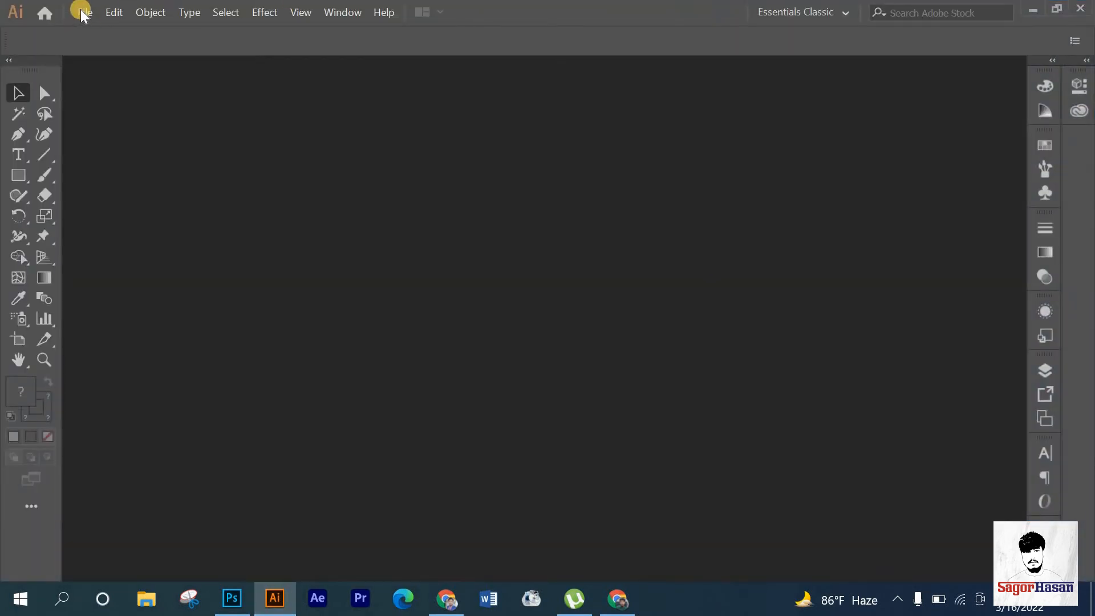
click(83, 13)
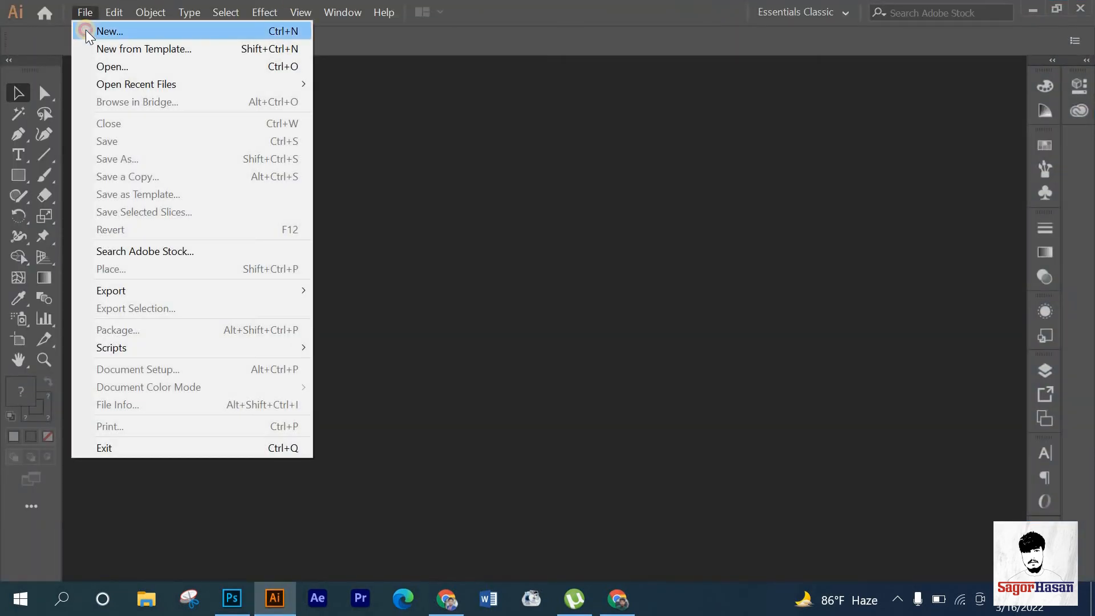
click(85, 28)
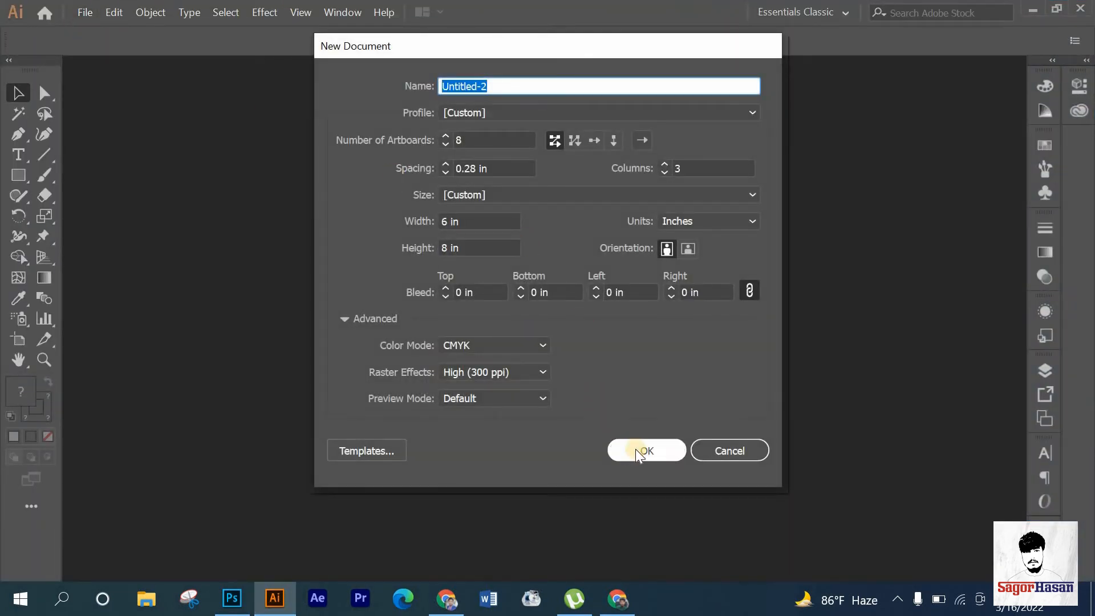
click(649, 451)
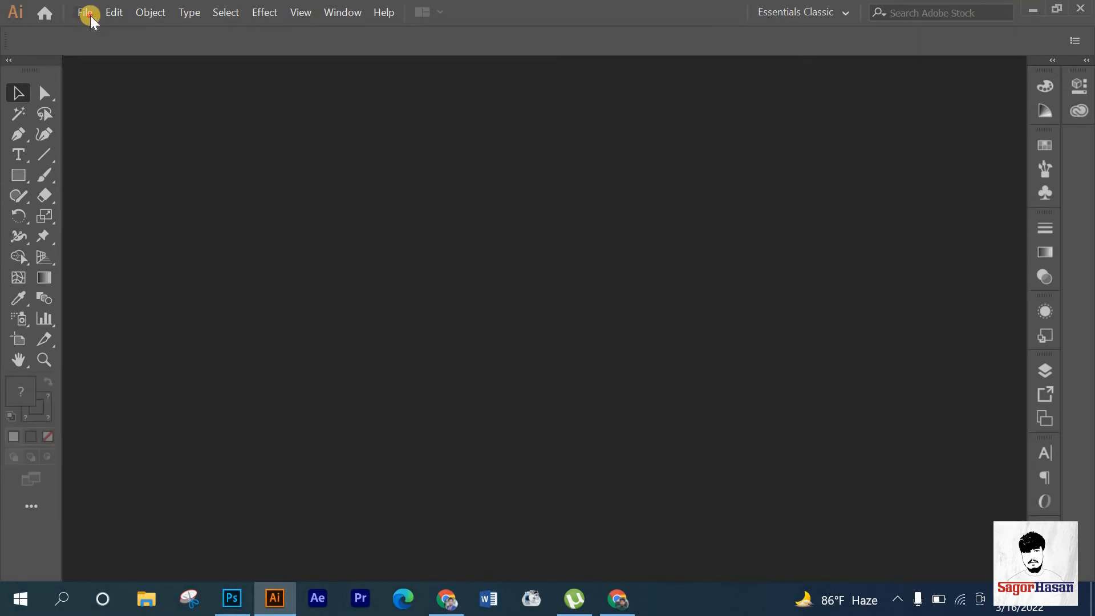
Create a new 6 x 8 in CMYK document with a single artboard.
click(85, 12)
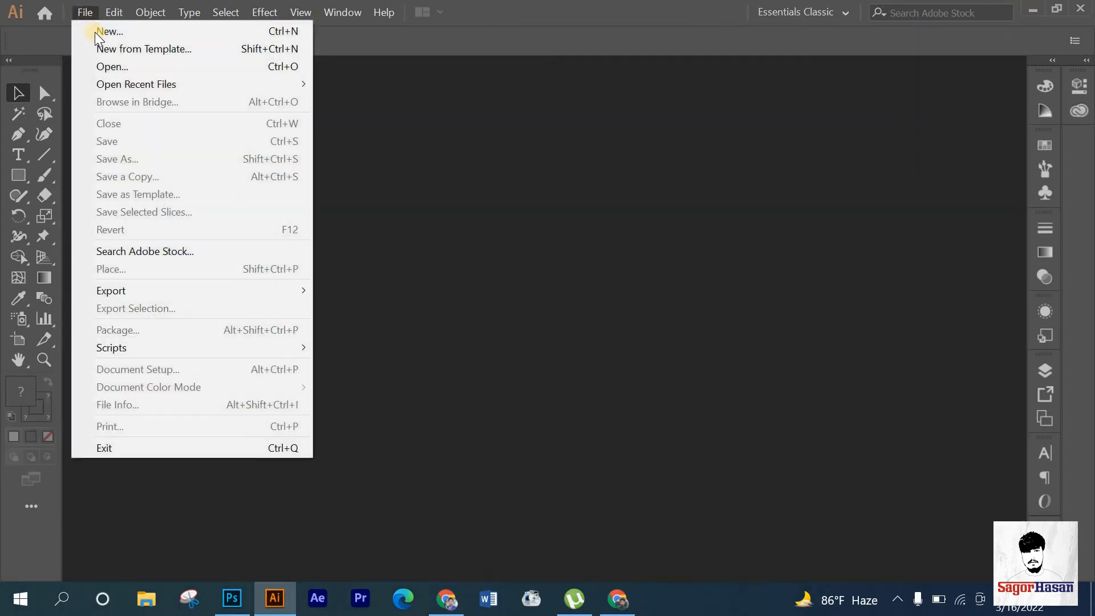
click(95, 30)
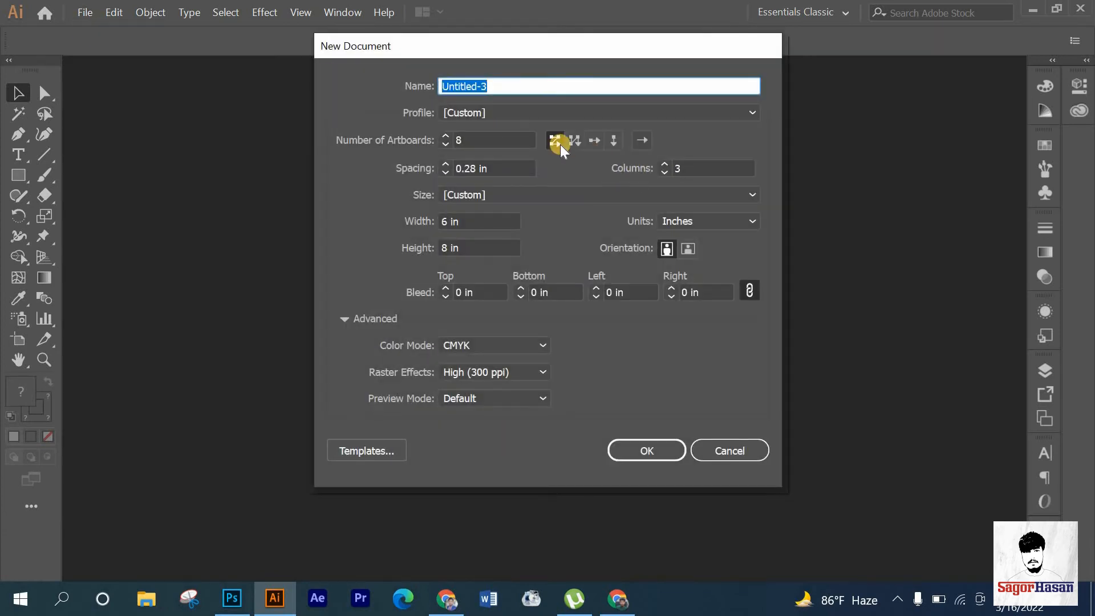
click(486, 140)
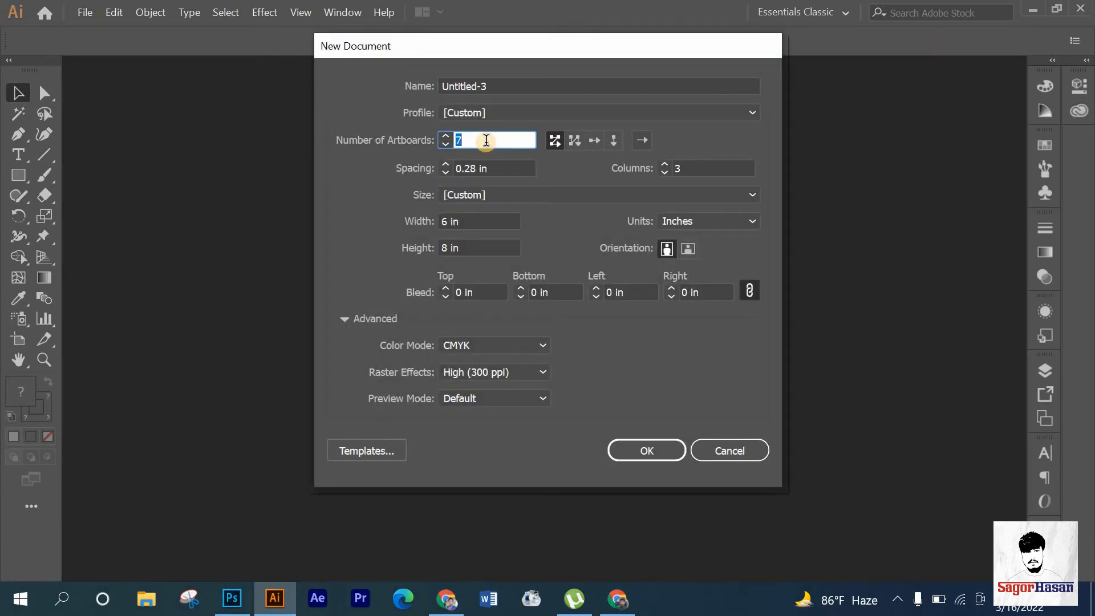
text(1)
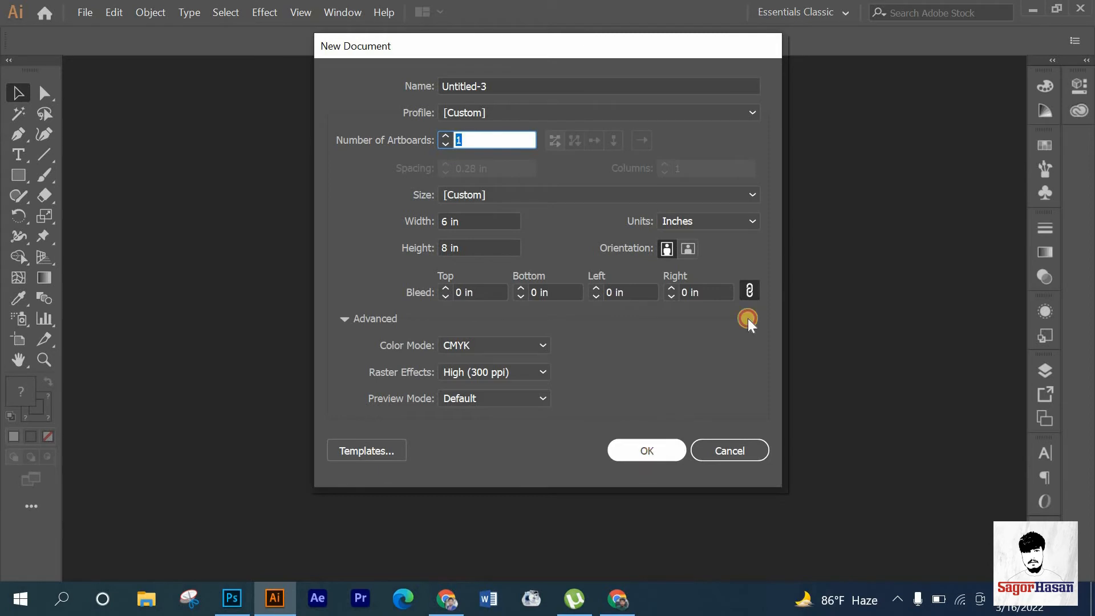
key(Return)
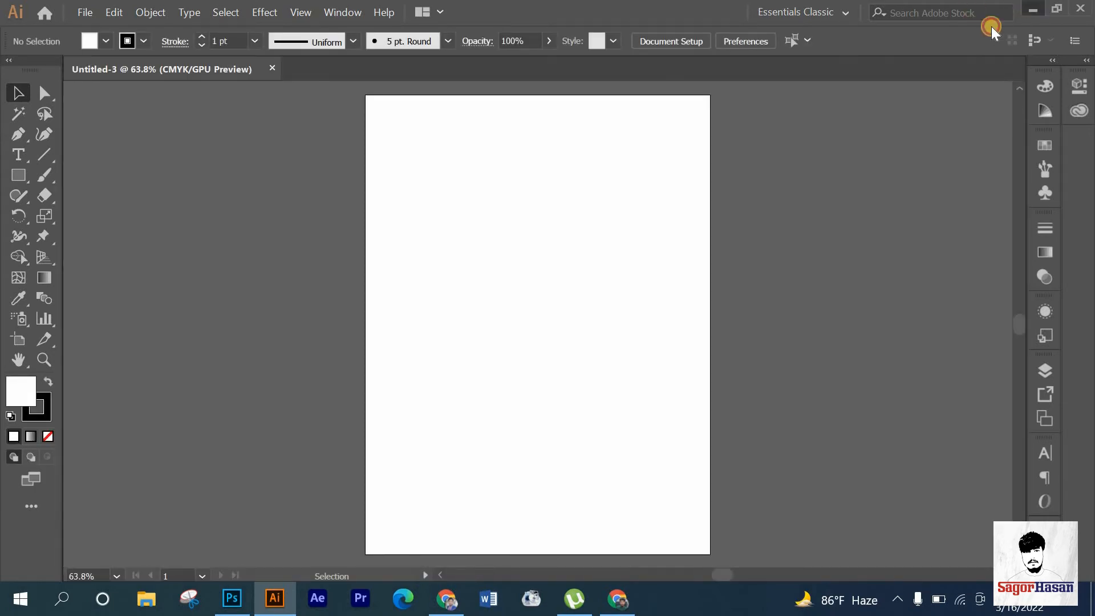
Place the exported background3.jpg from the desktop onto the centre of the new artboard as a linked image.
click(1032, 9)
drag(291, 98, 280, 602)
drag(367, 470, 522, 330)
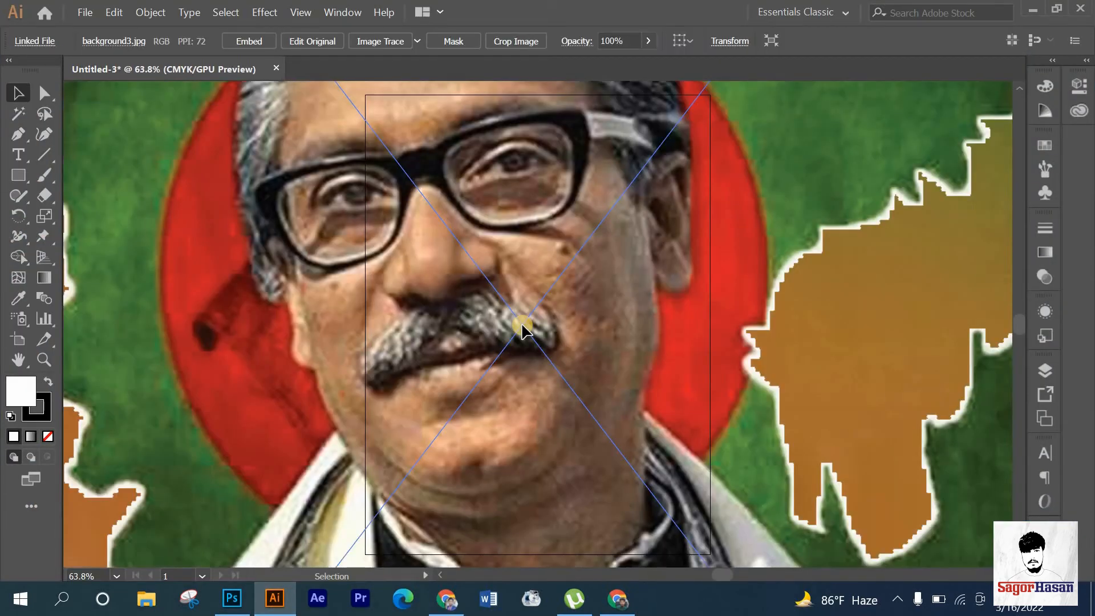
scroll(521, 326, down, 6)
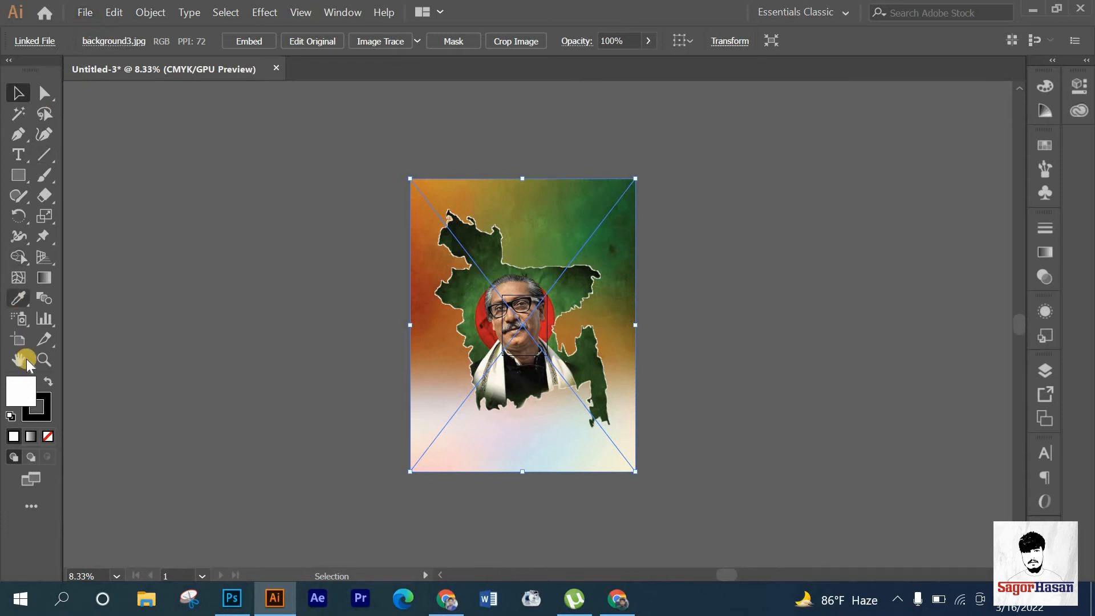
Resize the artboard to fit the selected poster image with the Artboard tool's Fit to Selected Art preset.
click(18, 339)
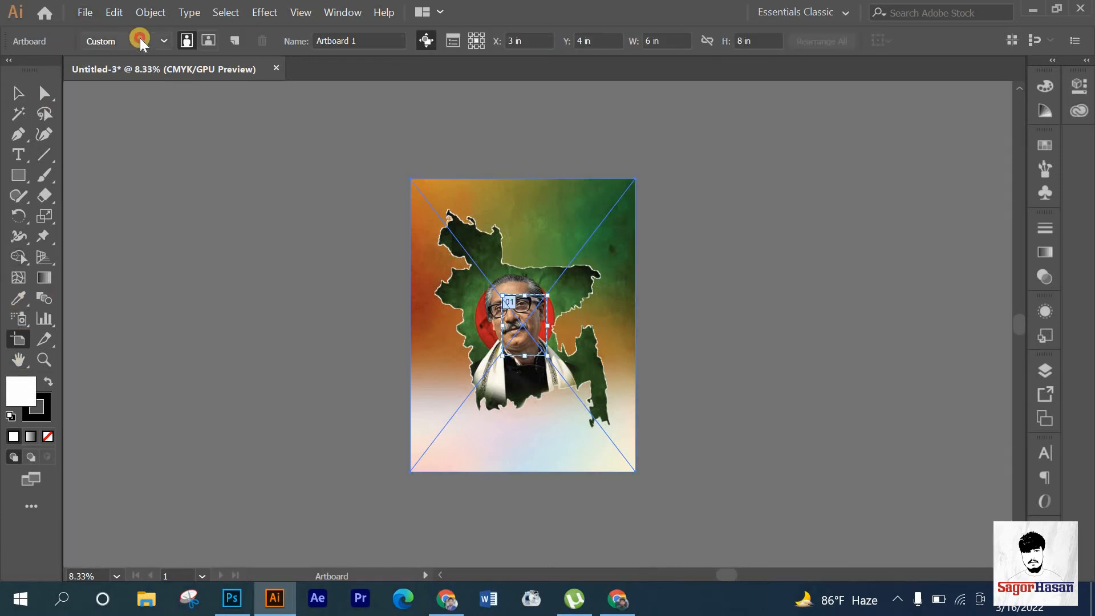
click(138, 41)
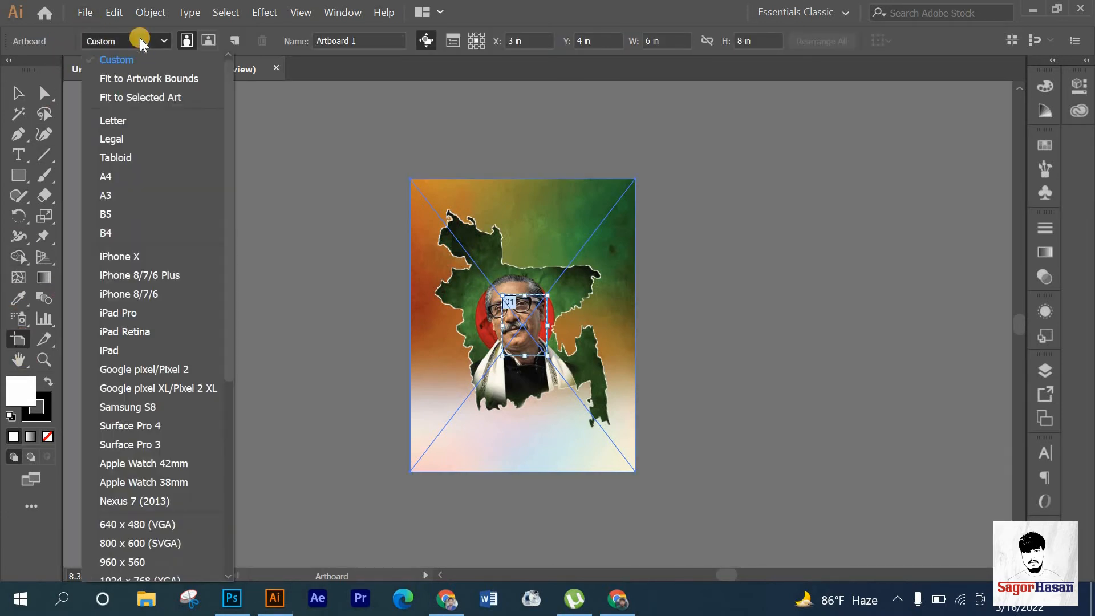
click(135, 104)
key(Escape)
Select the placed poster image and lock it in position on the artboard.
click(467, 196)
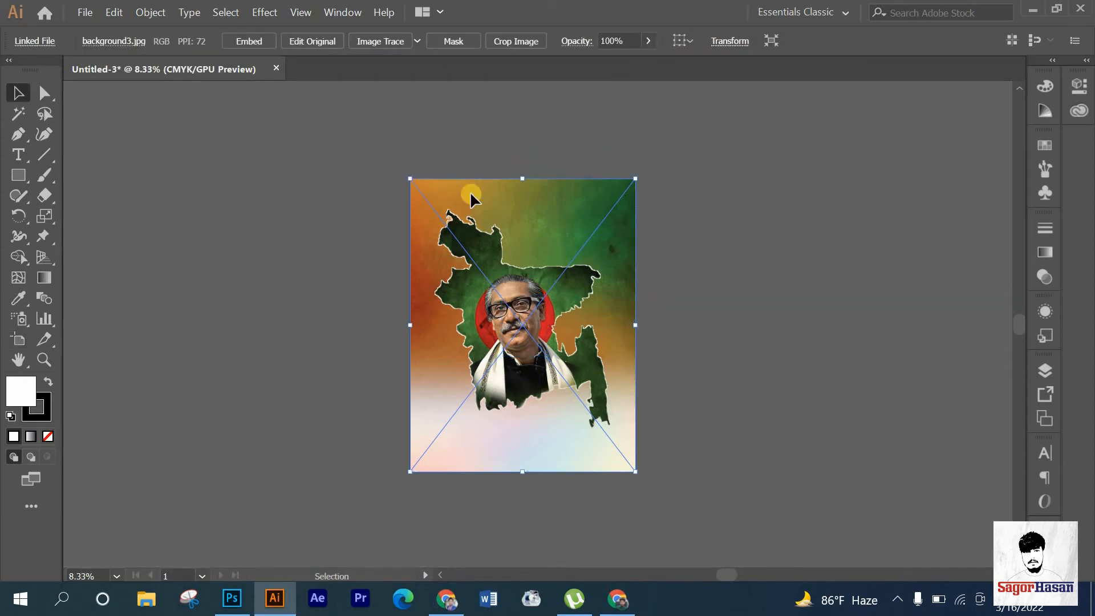
click(544, 196)
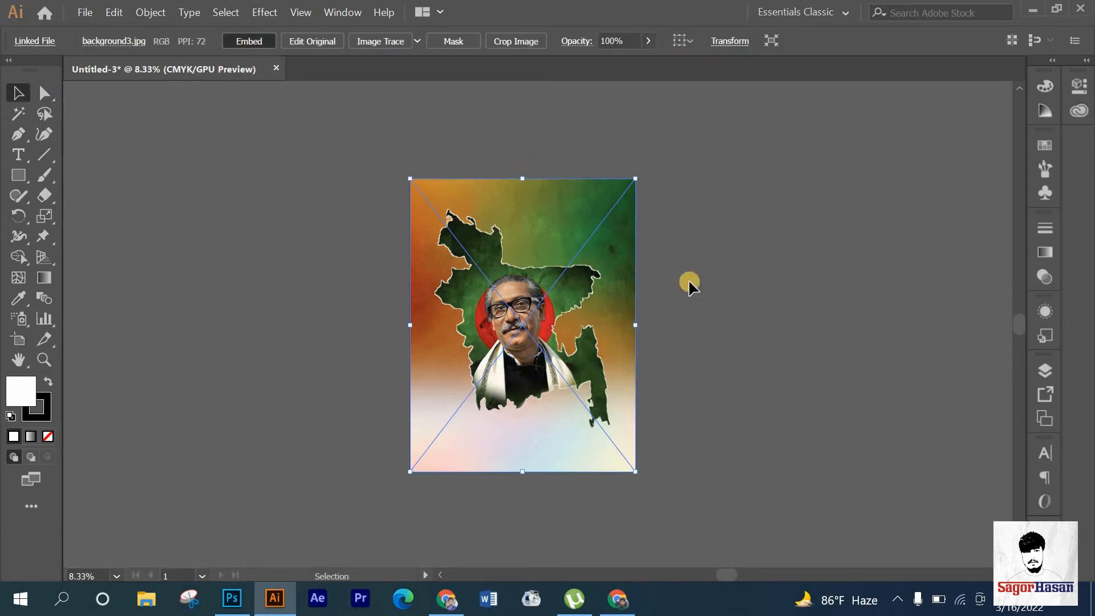
key(ctrl+2)
click(530, 419)
scroll(527, 418, up, 3)
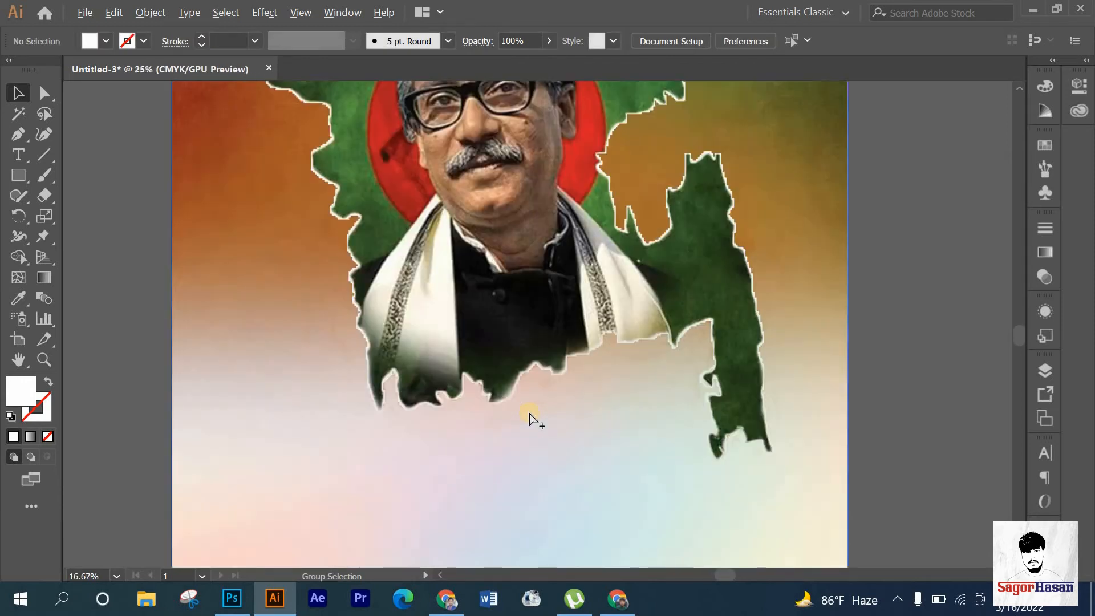
scroll(540, 410, down, 2)
scroll(550, 353, up, 3)
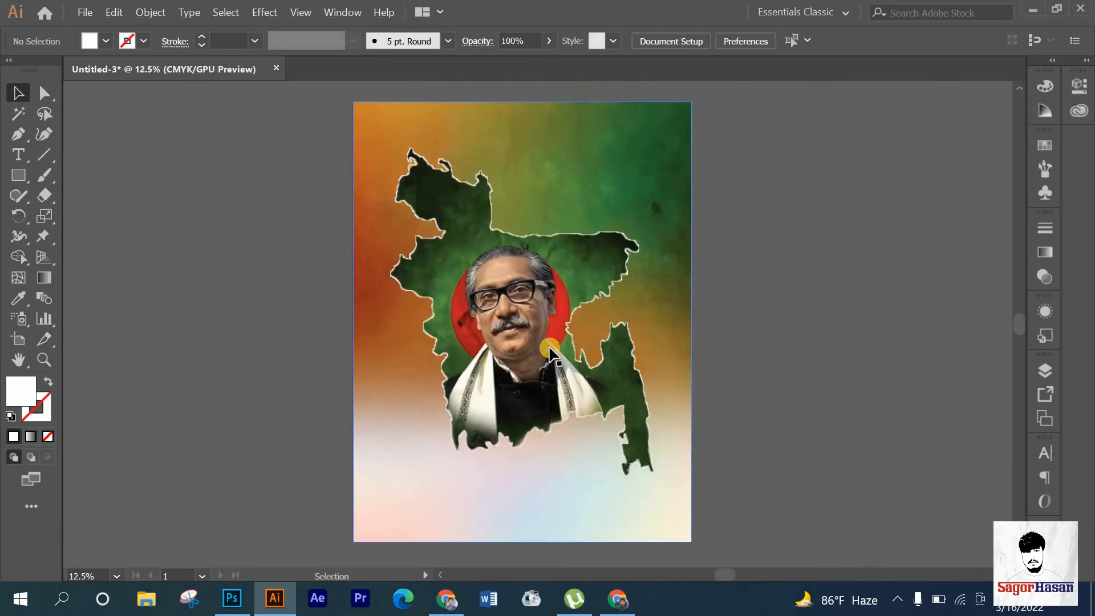
scroll(796, 319, down, 1)
scroll(797, 320, down, 1)
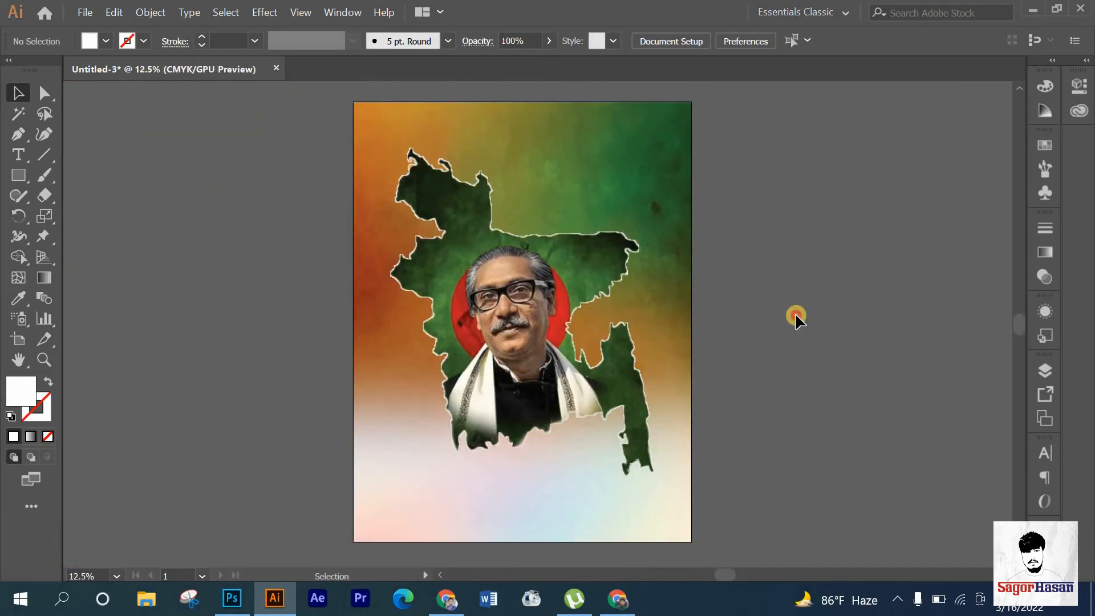
Add a point text object on the pale area just below the map and set its size to 104 pt.
click(19, 155)
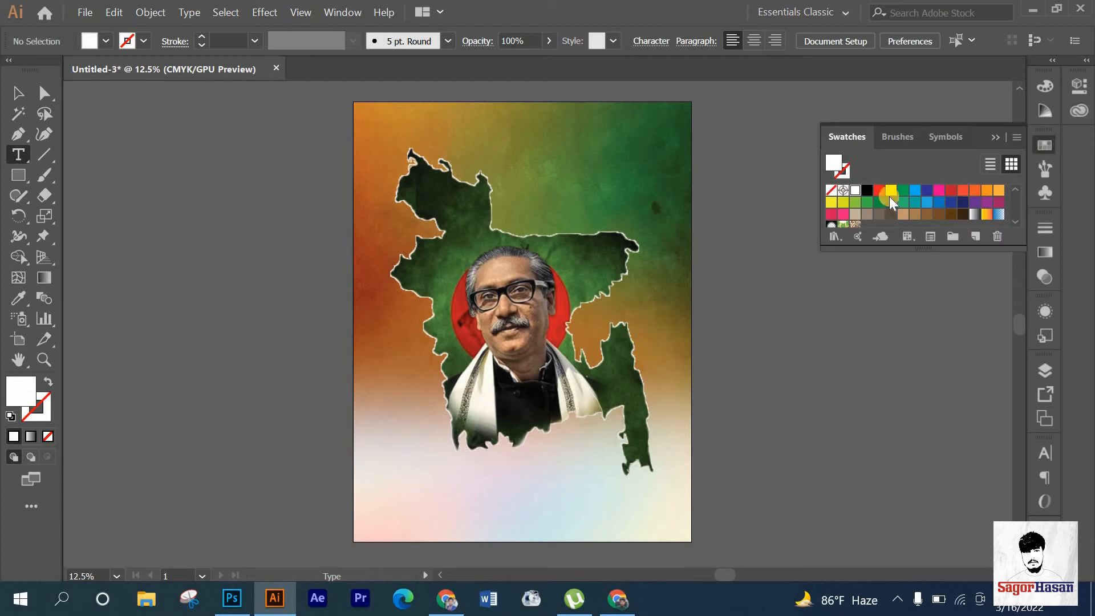
click(880, 192)
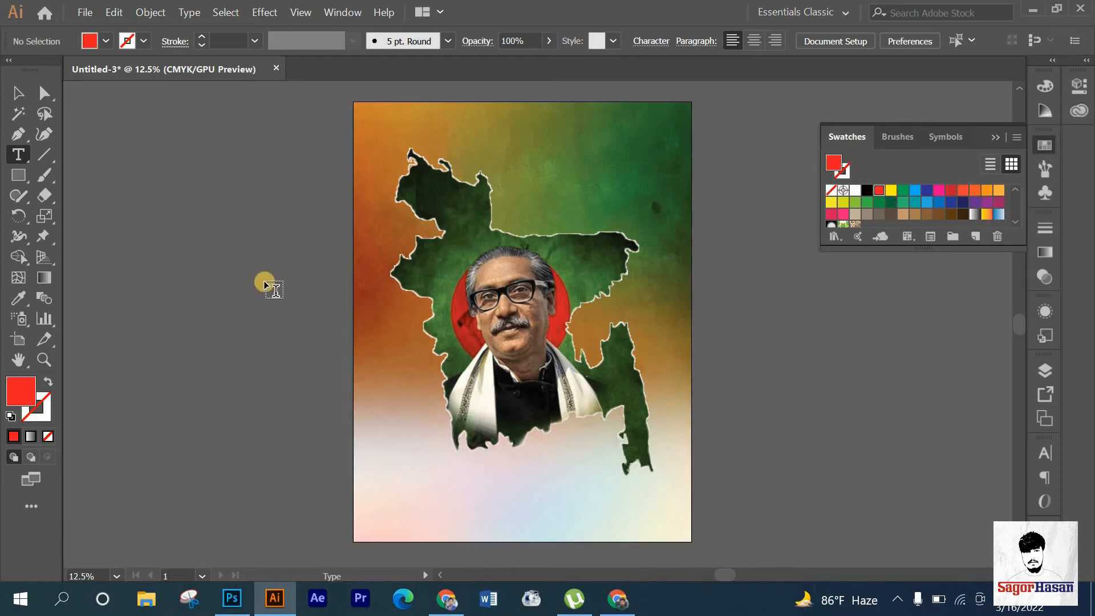
scroll(320, 332, down, 3)
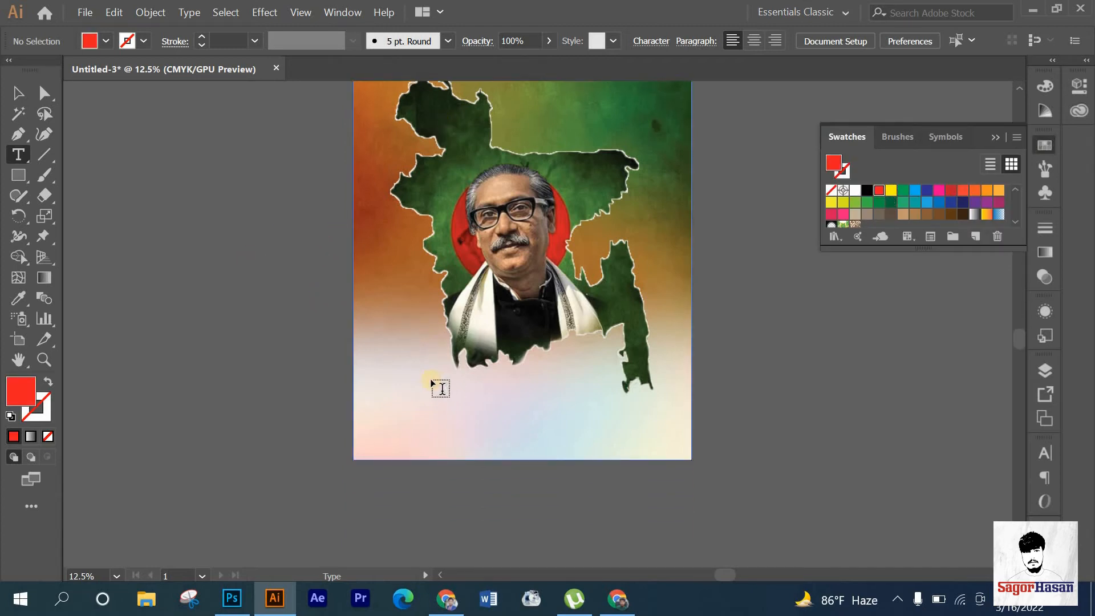
click(438, 387)
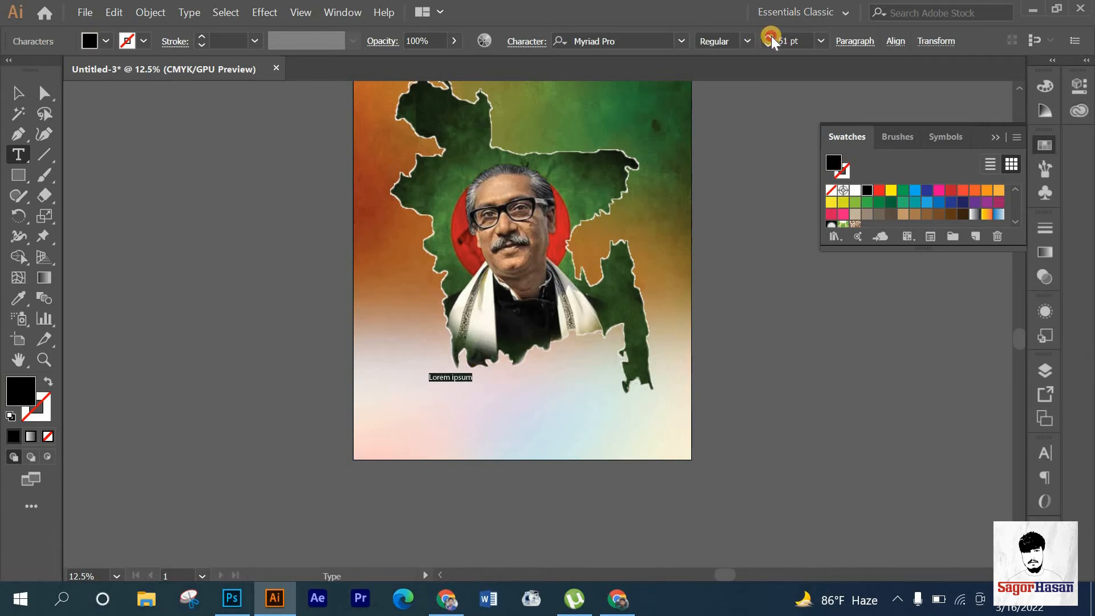
scroll(770, 41, up, 20)
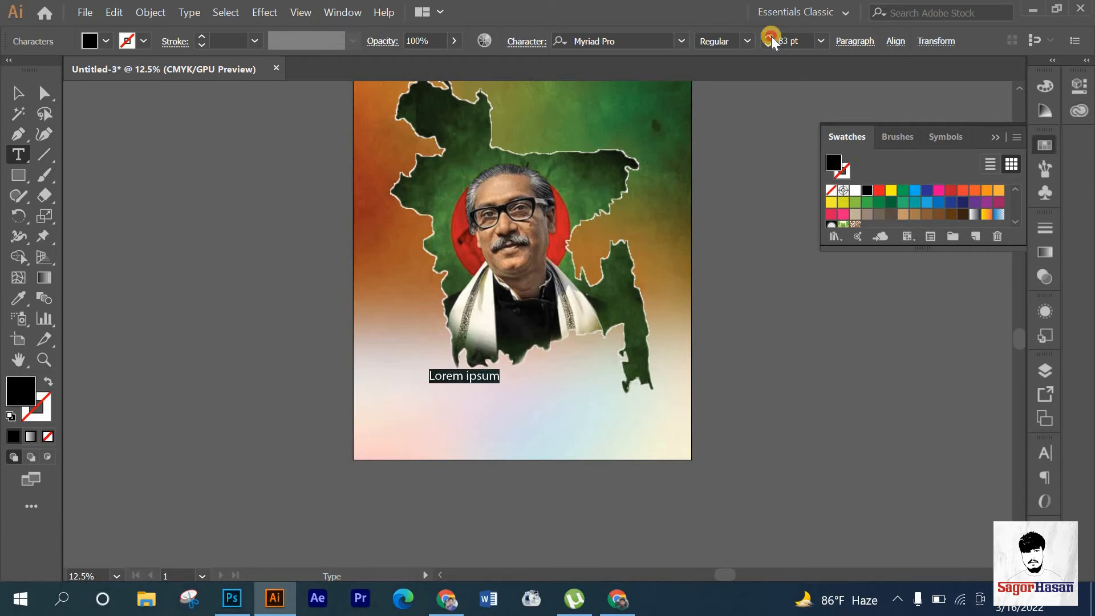
scroll(771, 41, up, 5)
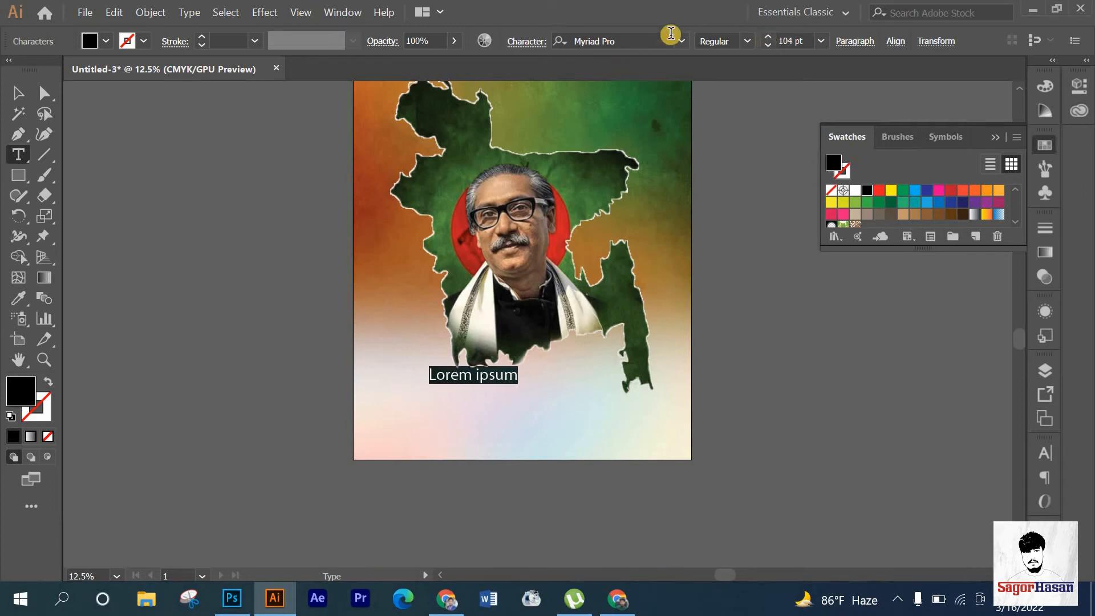
Apply the SutonnyMJ Regular font to the placeholder text and try entering Bengali text over it.
click(667, 42)
text(s)
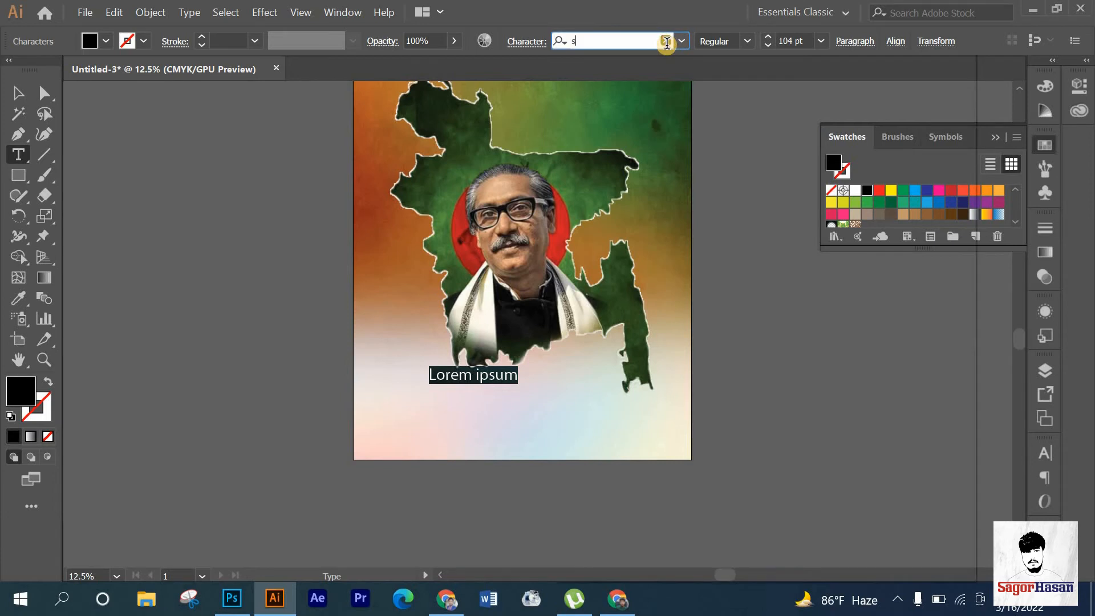
text(uto)
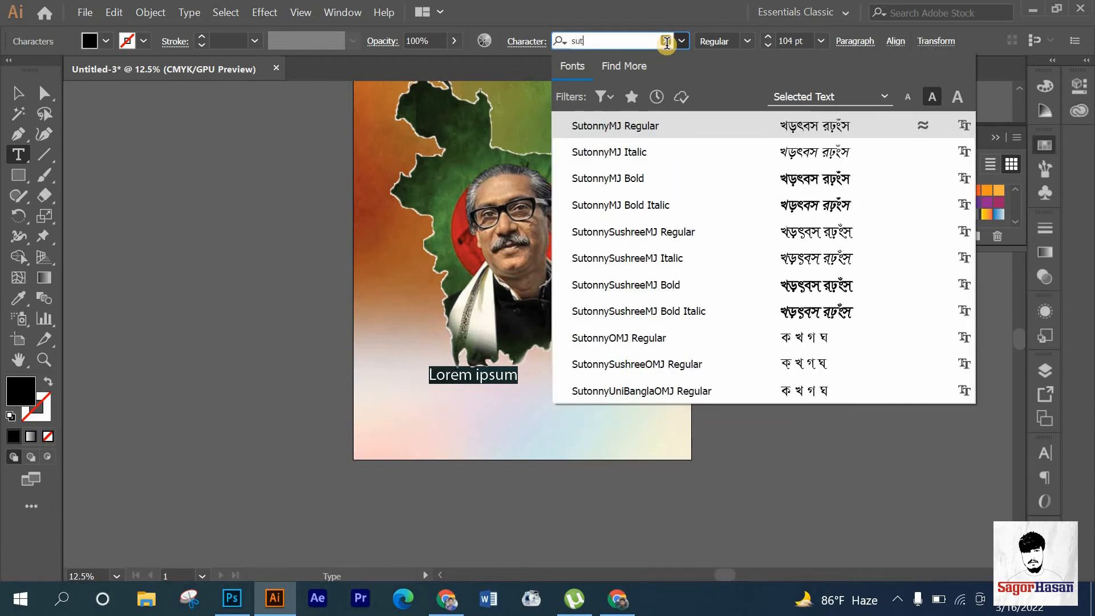
click(620, 123)
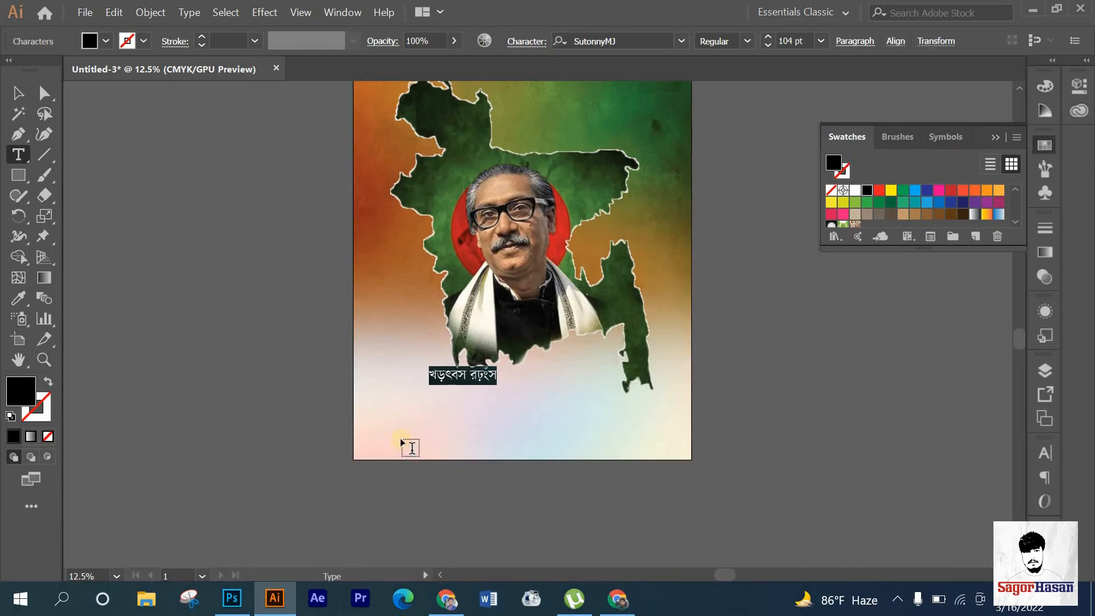
text(ষ)
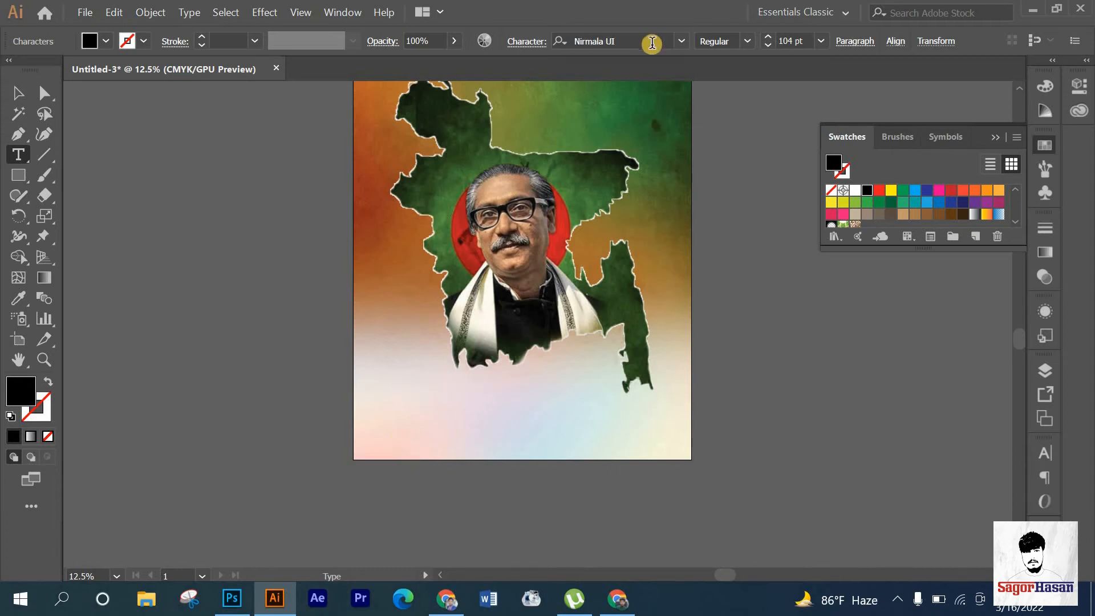
Change the text's font to SumeshwariMJ Regular and enter the Bengali greeting "শুভ জন্মদিন".
click(651, 43)
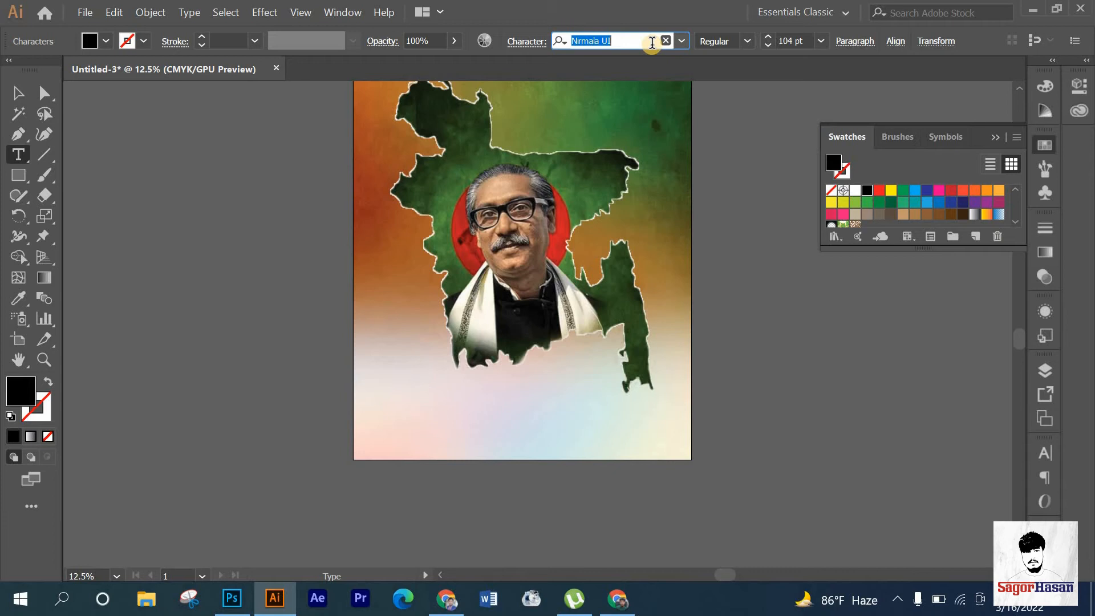
text(su)
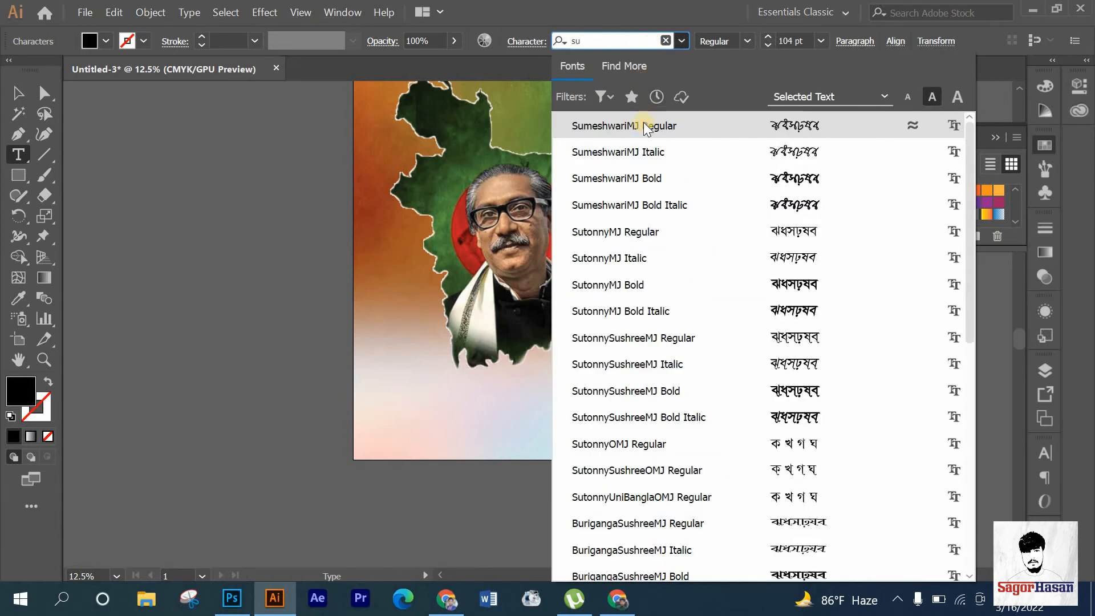
click(645, 126)
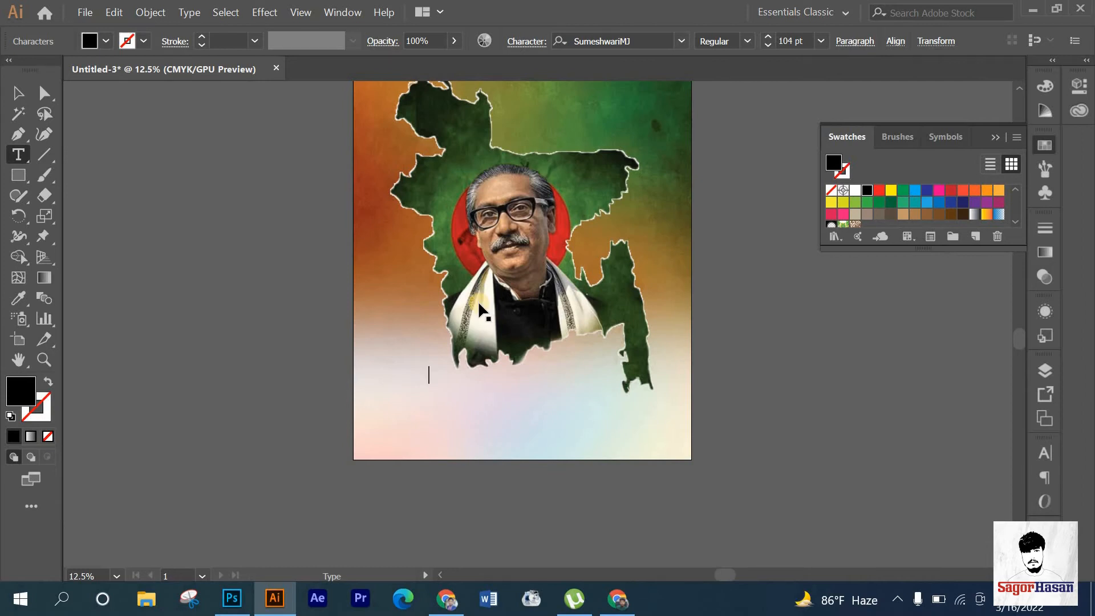
key(Escape)
key(ctrl+alt+b)
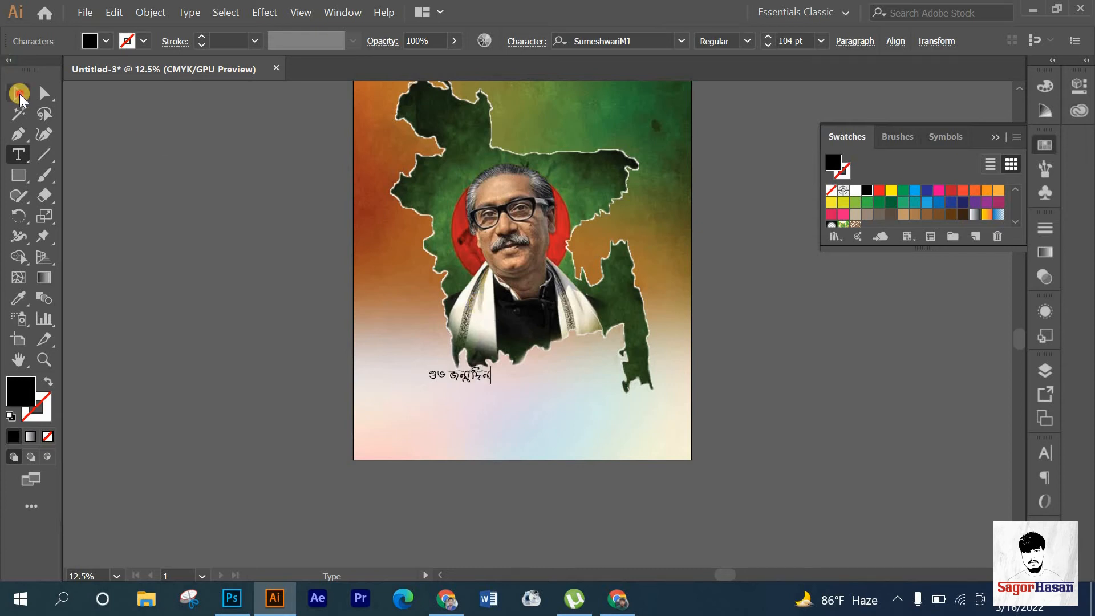
click(18, 92)
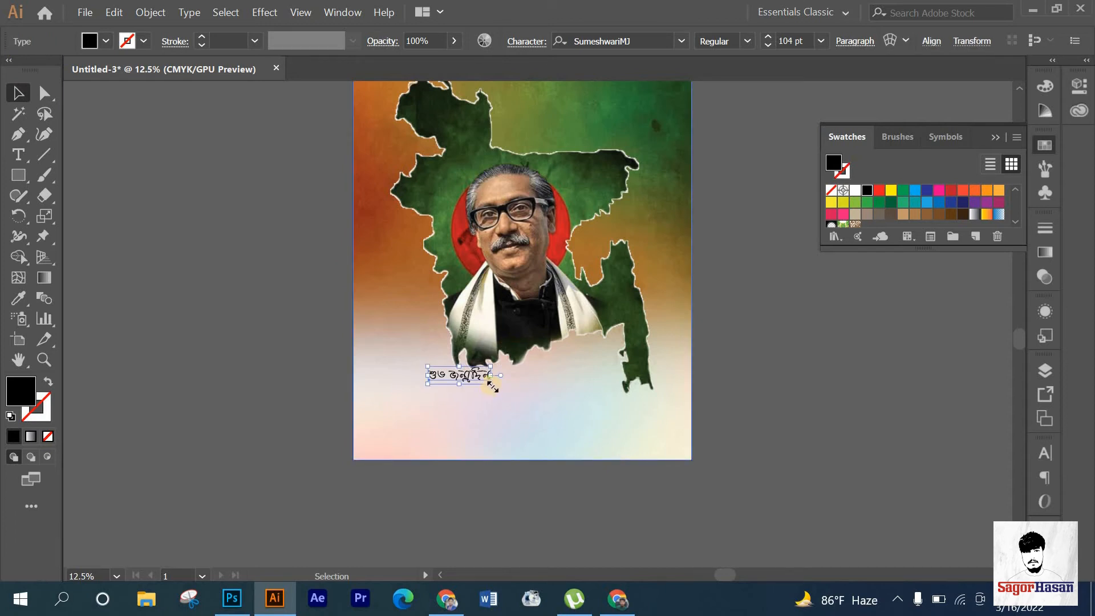
Enlarge the "শুভ জন্মদিন" text to about 331 pt below the portrait and change its font to UrmeeMJ Regular.
drag(491, 388, 532, 392)
click(681, 42)
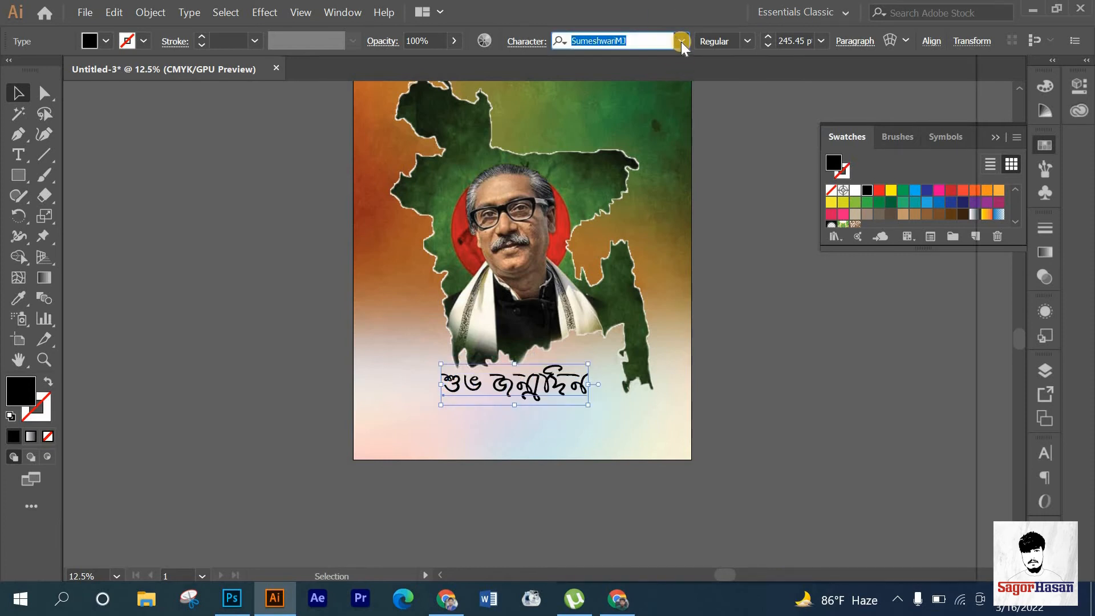
drag(969, 134, 973, 246)
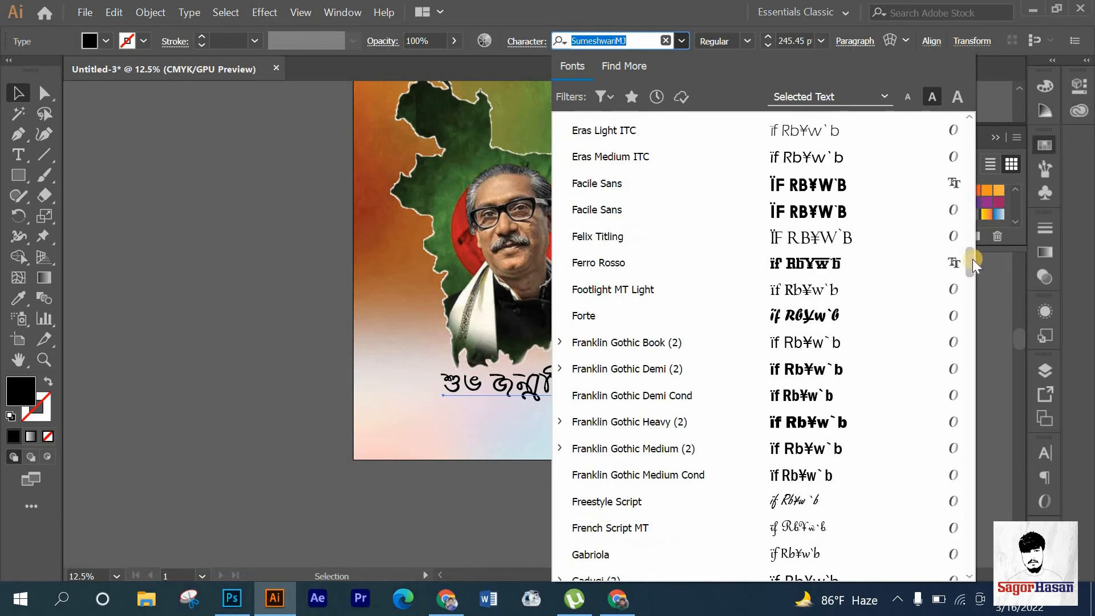
drag(973, 288, 983, 486)
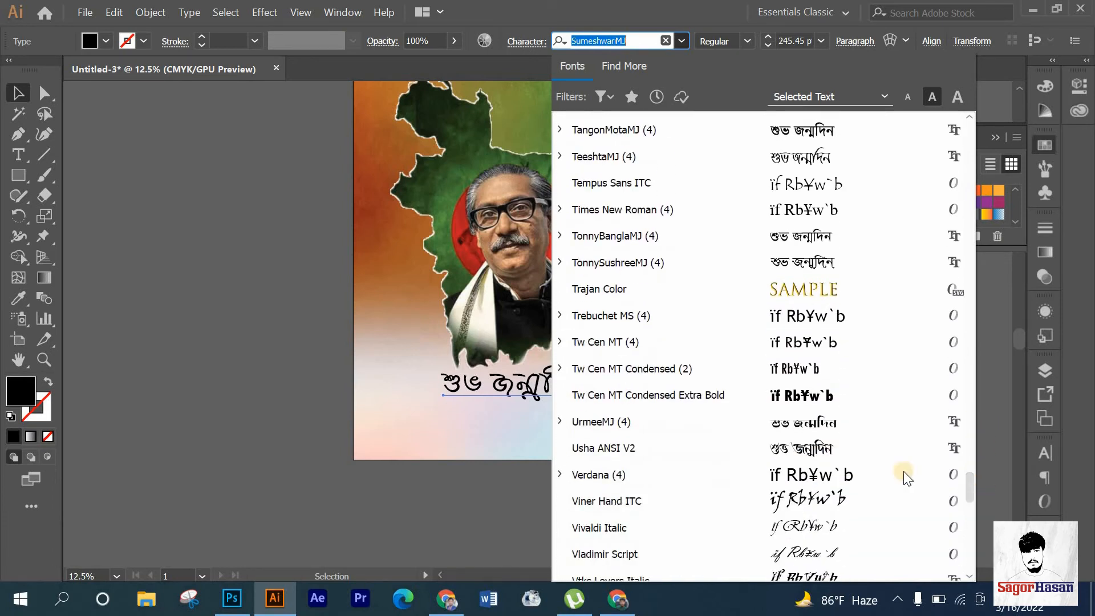
click(828, 427)
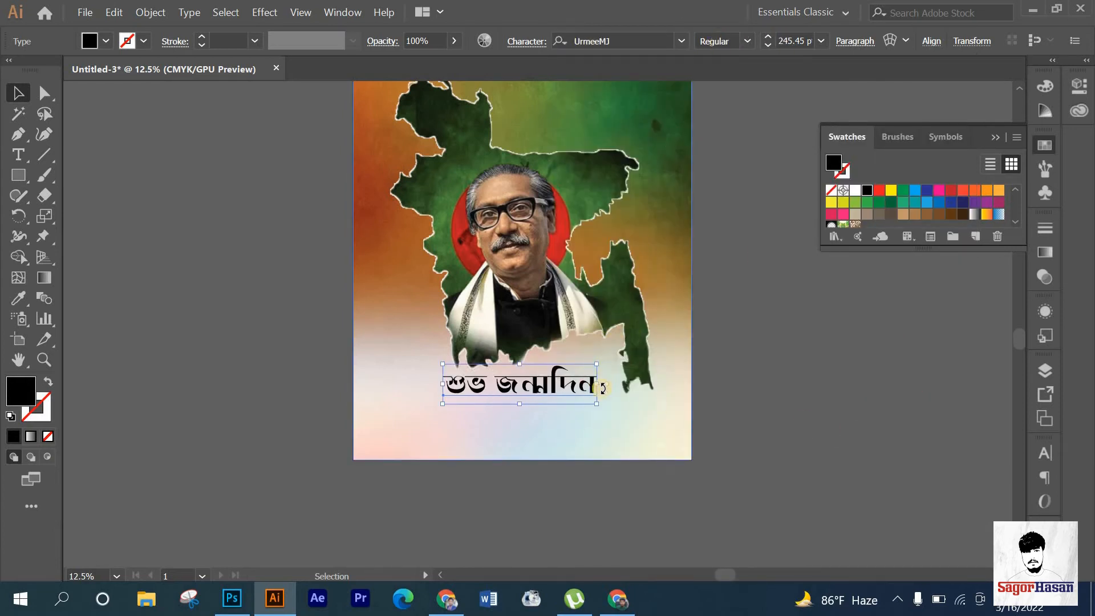
drag(597, 405, 624, 412)
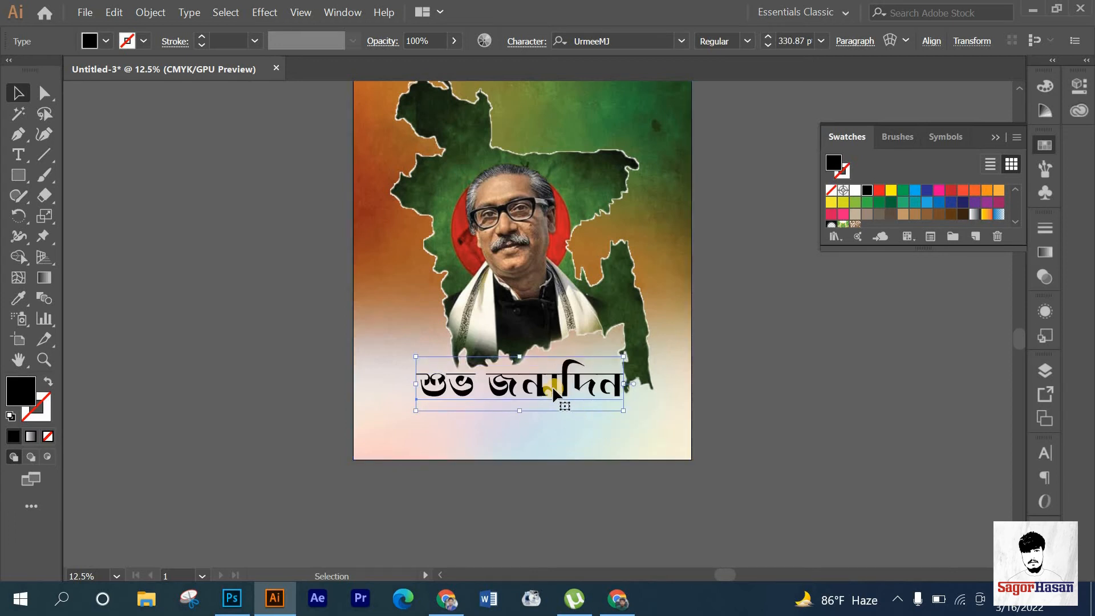
click(848, 406)
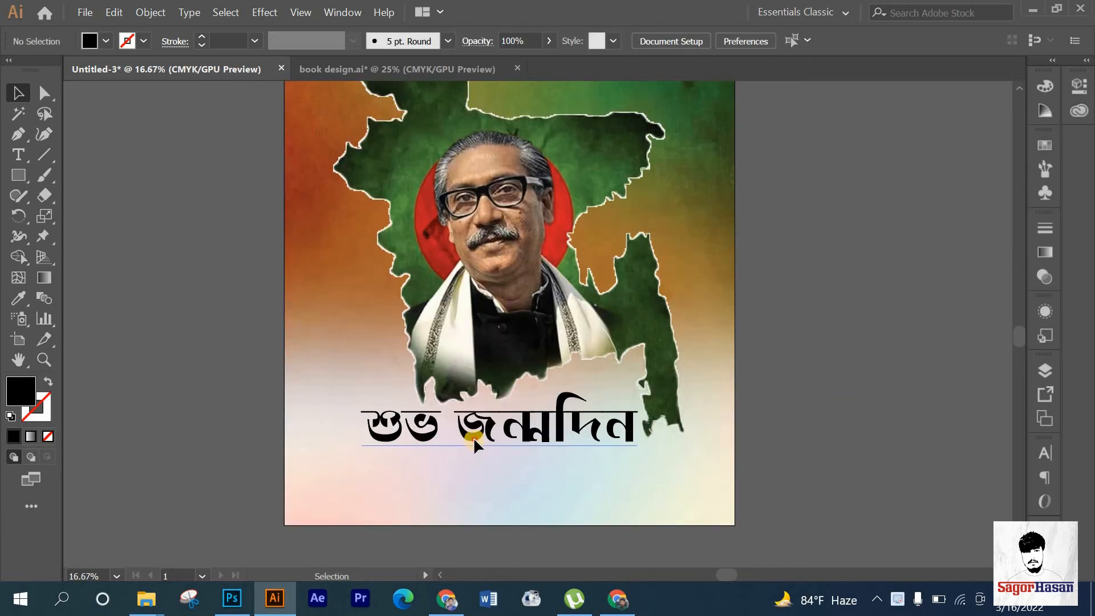
Expand the "শুভ জন্মদিন" text into outlined shapes with Object and Fill enabled.
click(477, 443)
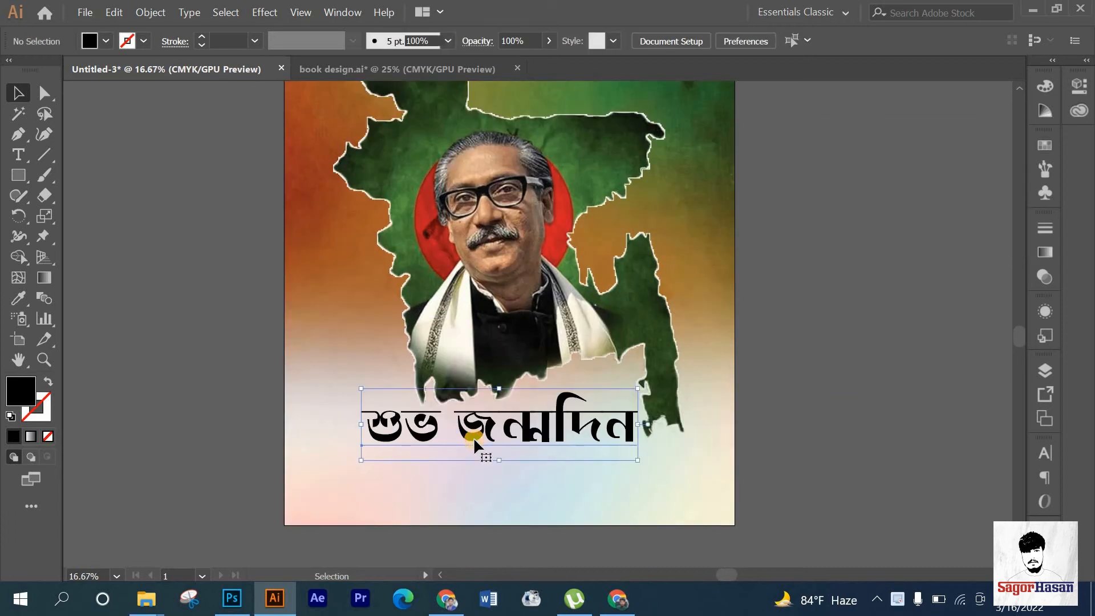
click(149, 13)
click(208, 162)
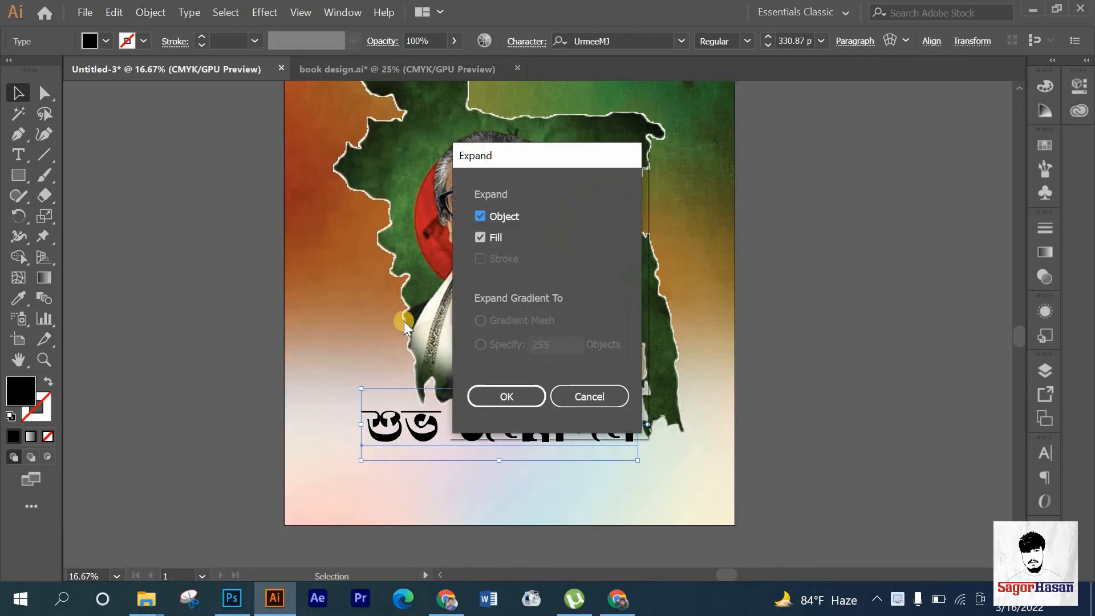
click(504, 394)
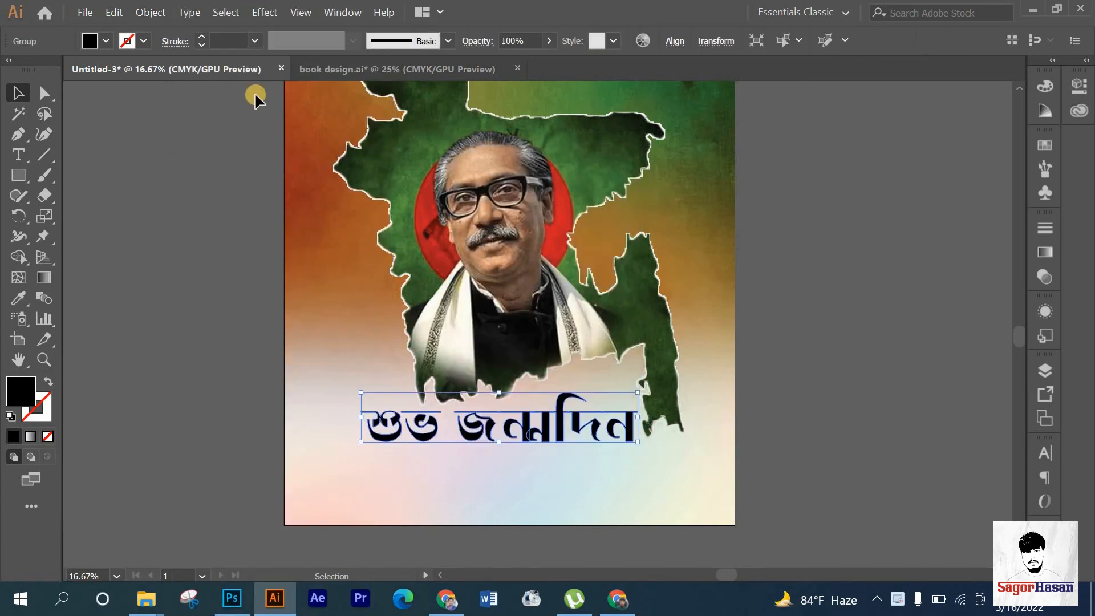
click(150, 13)
click(211, 162)
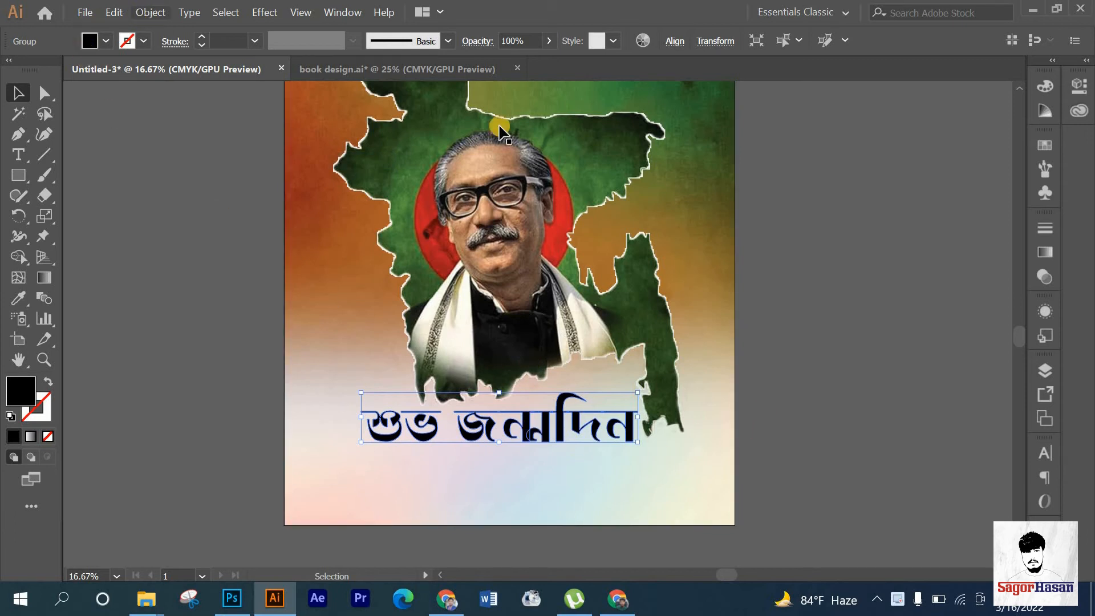
click(135, 14)
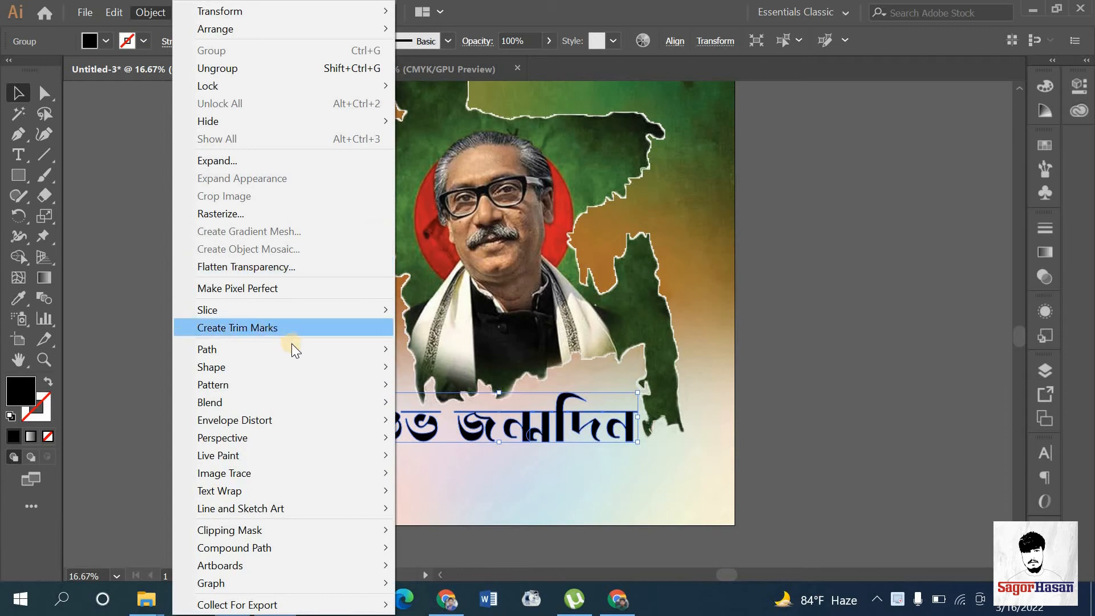
mouse_move(292, 347)
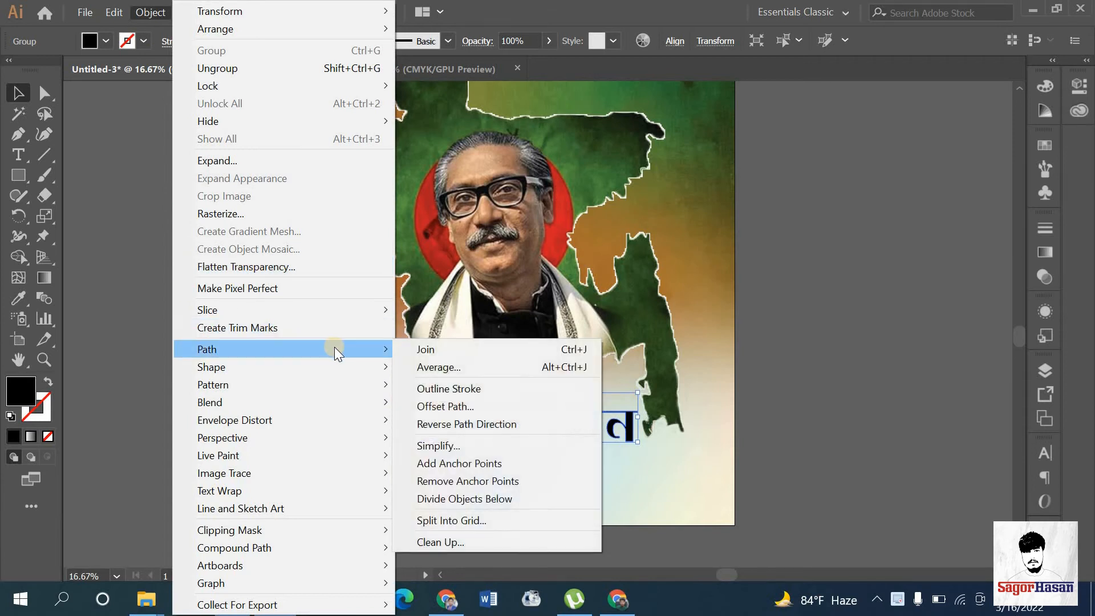
click(458, 406)
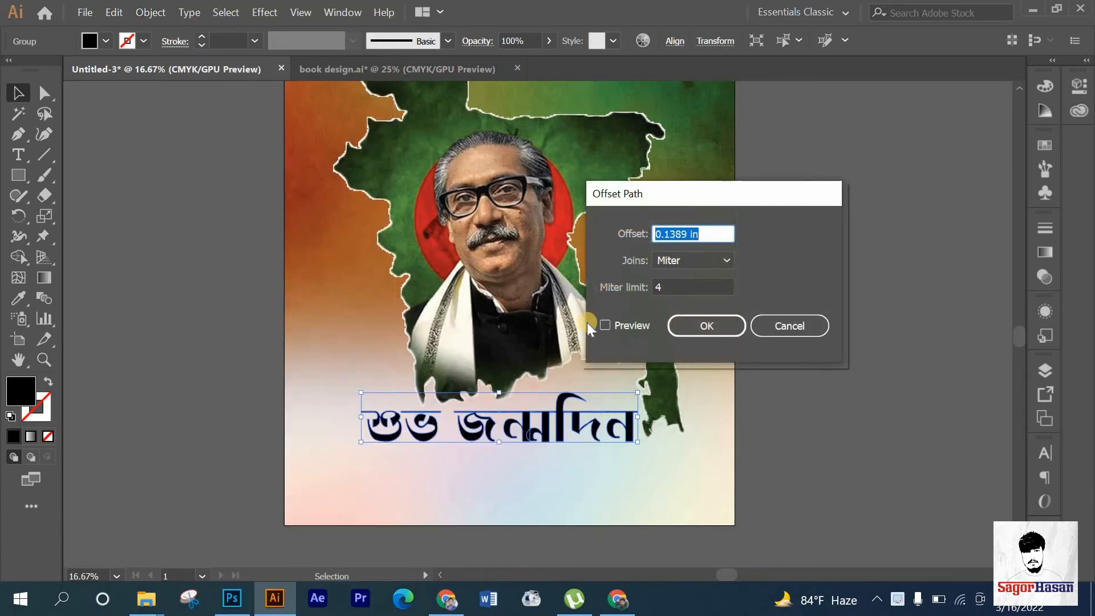
click(603, 324)
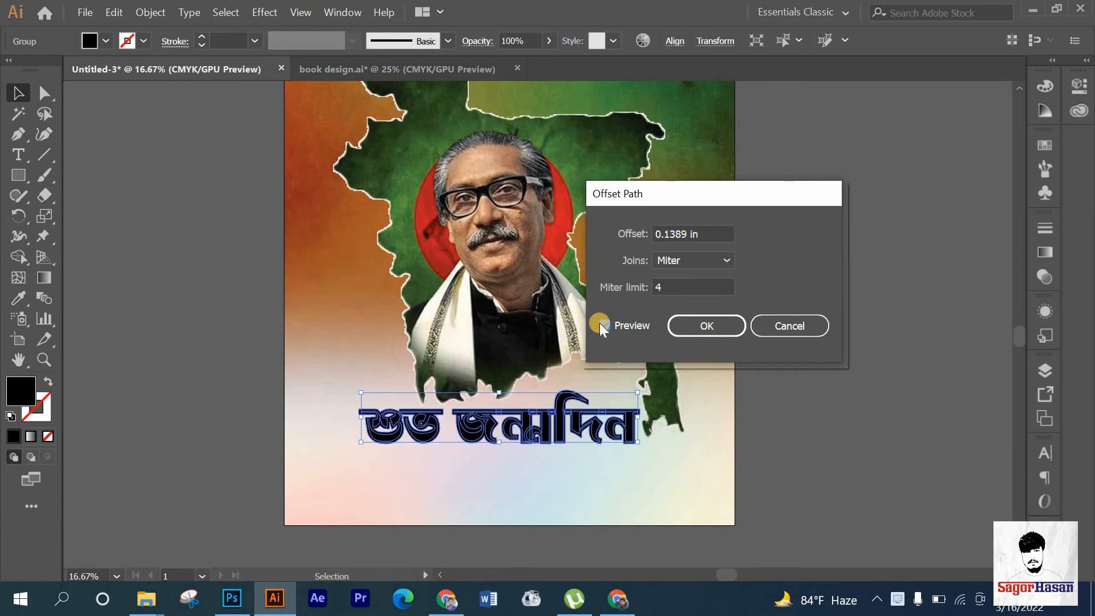
click(707, 235)
key(Up)
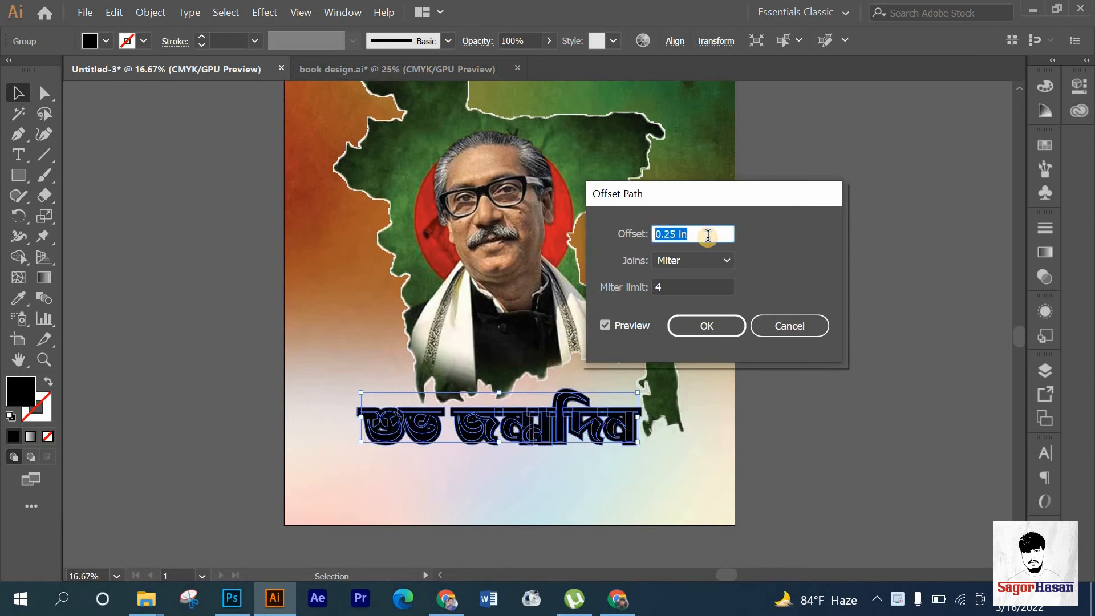
click(777, 320)
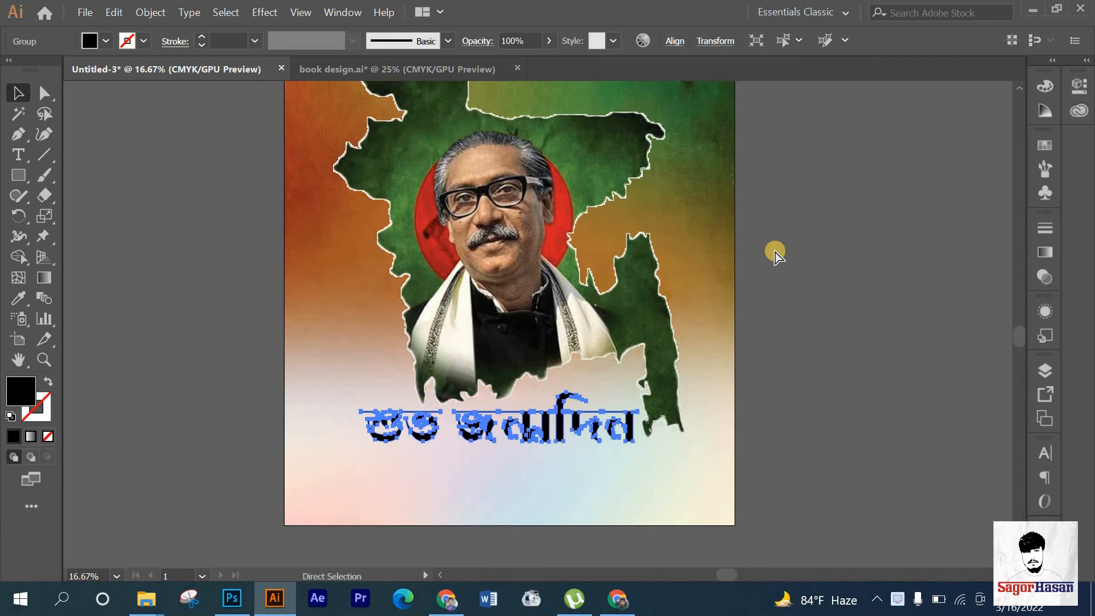
Show the rulers and change the document's ruler units to pixels.
key(ctrl+r)
right_click(774, 87)
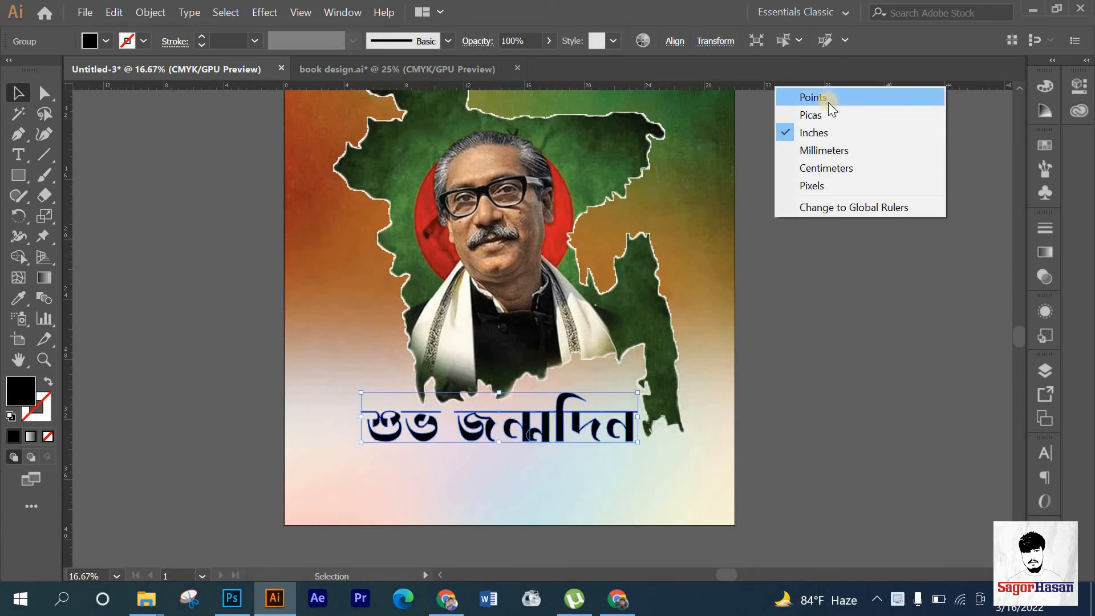
click(846, 184)
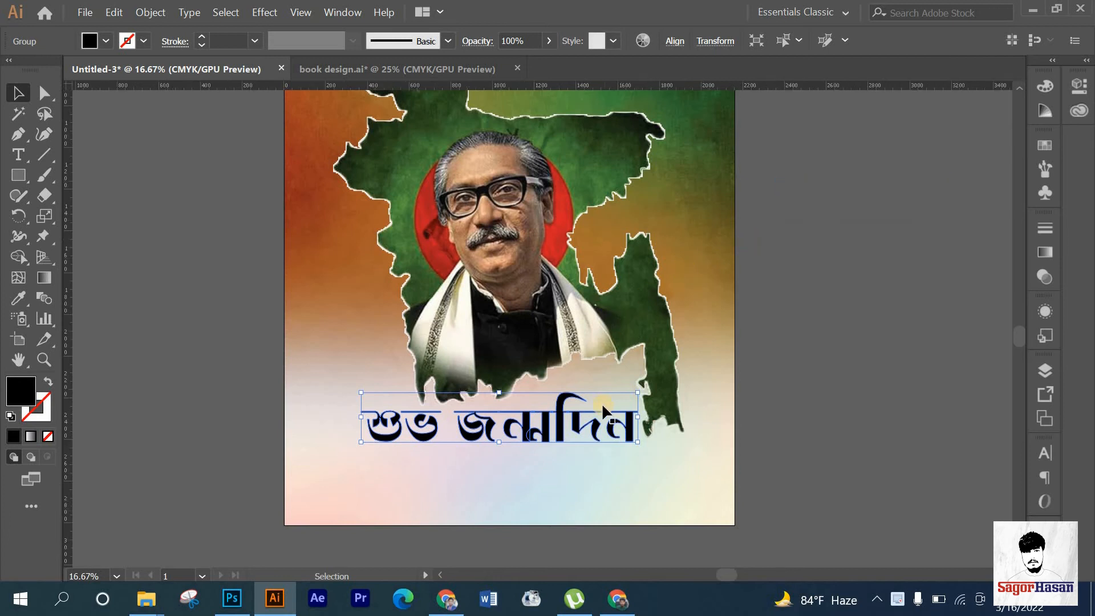
Offset the paths of the expanded "শুভ জন্মদিন" text by 15 px with Miter joins, using the preview.
scroll(609, 418, up, 1)
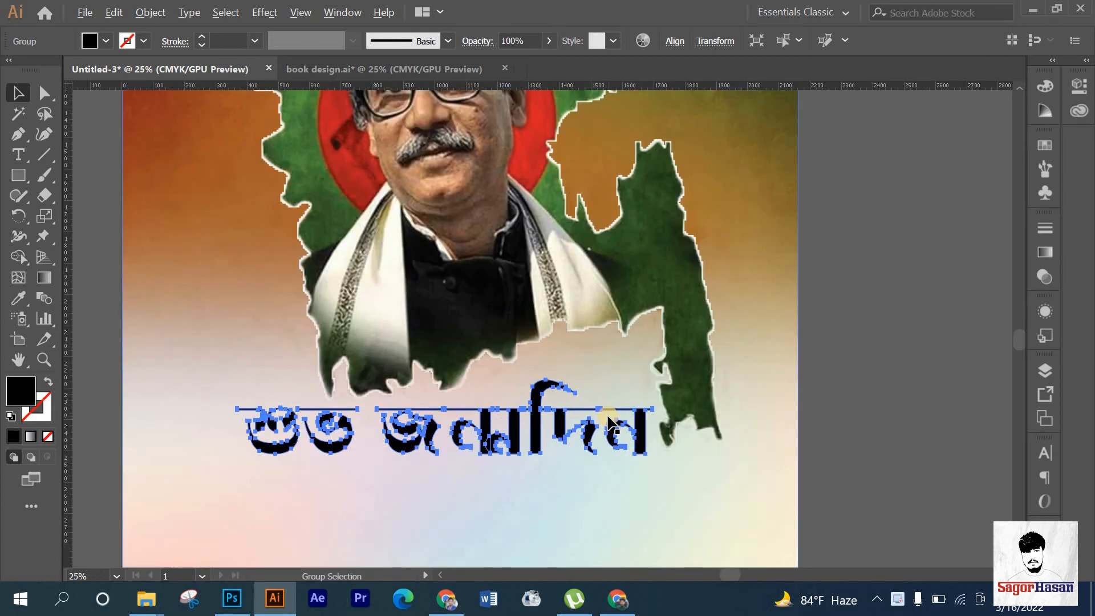
click(147, 13)
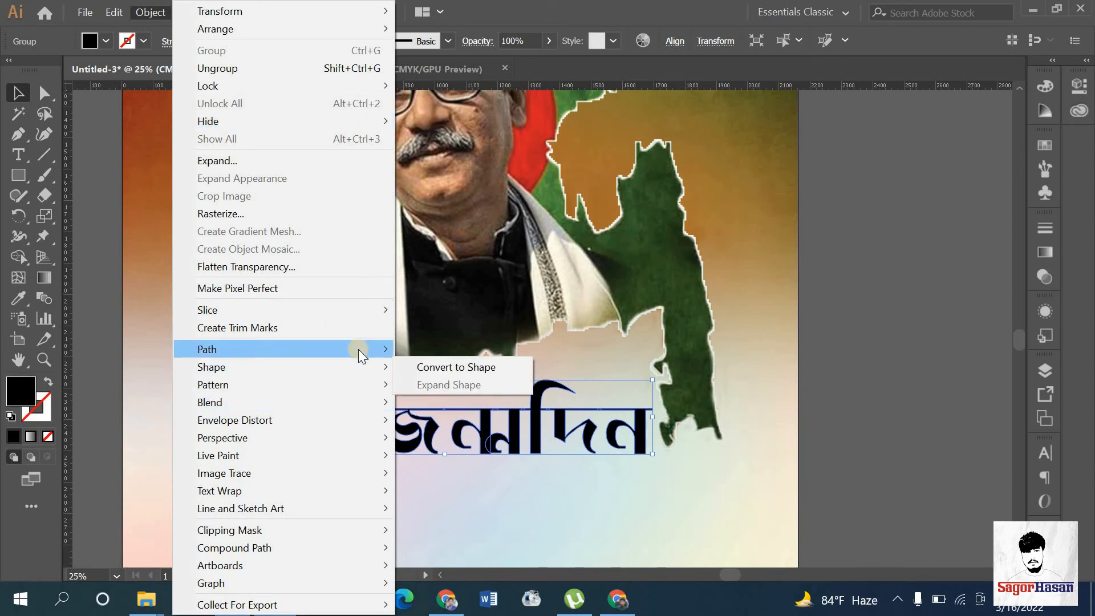
mouse_move(358, 349)
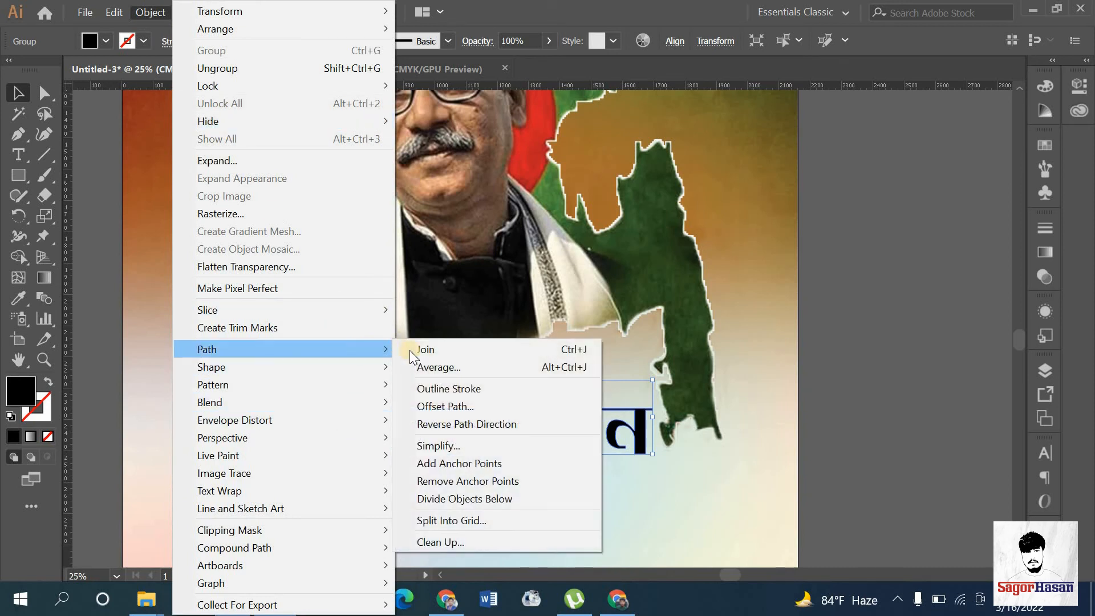
click(496, 407)
click(705, 233)
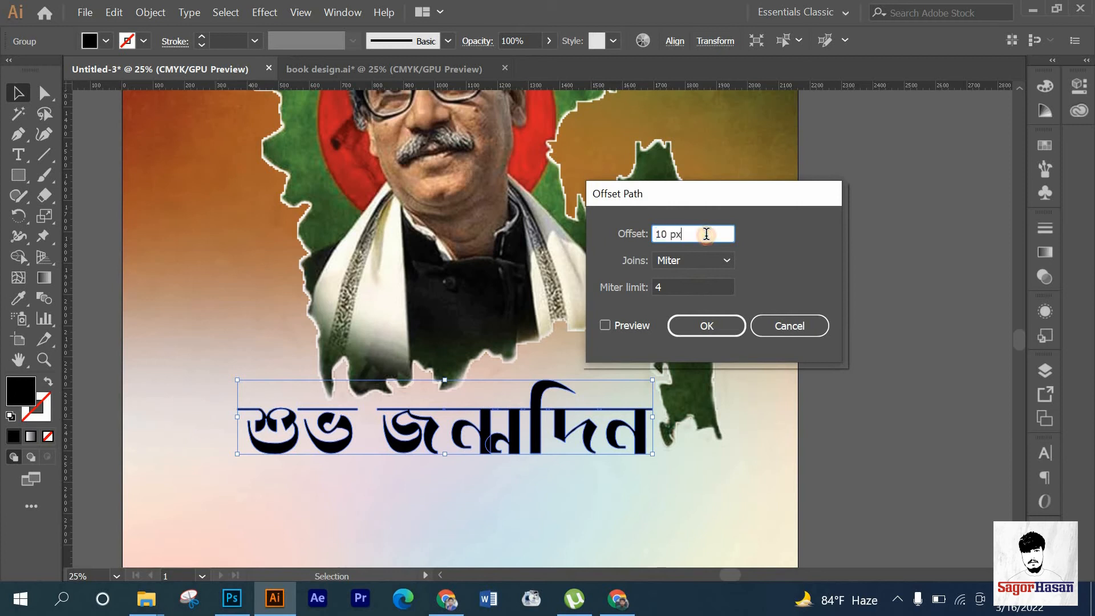
click(619, 324)
click(686, 235)
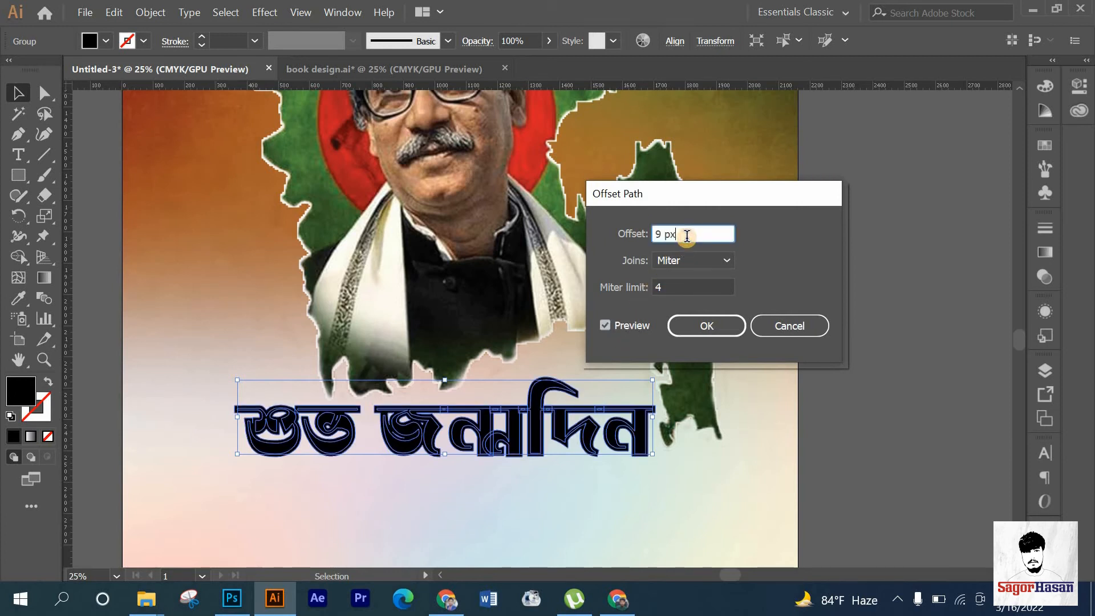
key(Down)
key(Down)
key(Down)
key(Down)
key(Down)
key(Down)
key(Down)
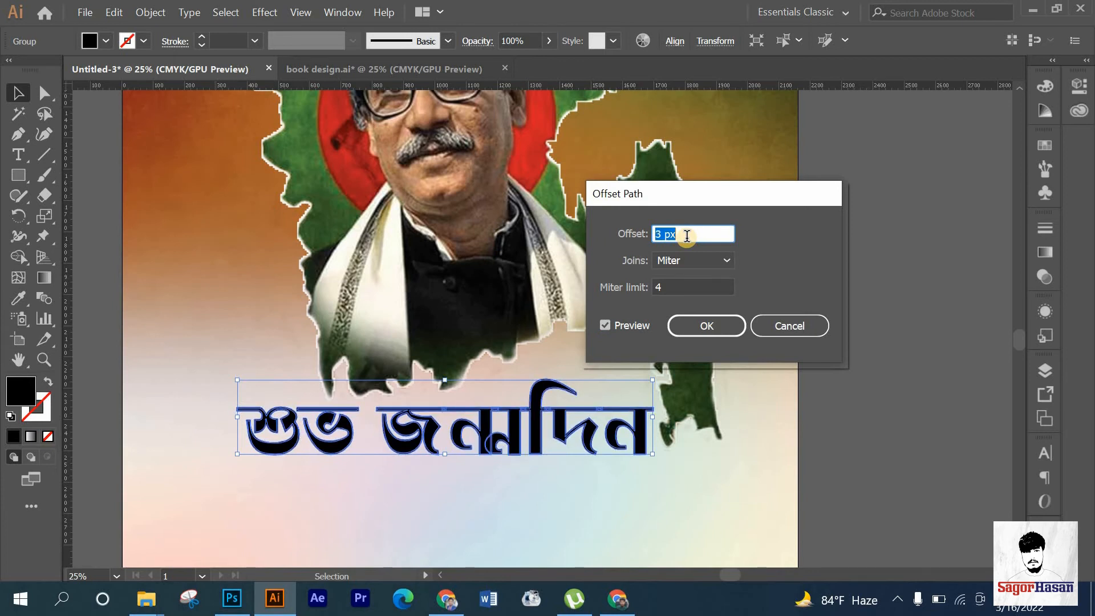
key(Up)
key(Up)
key(Up)
key(Up)
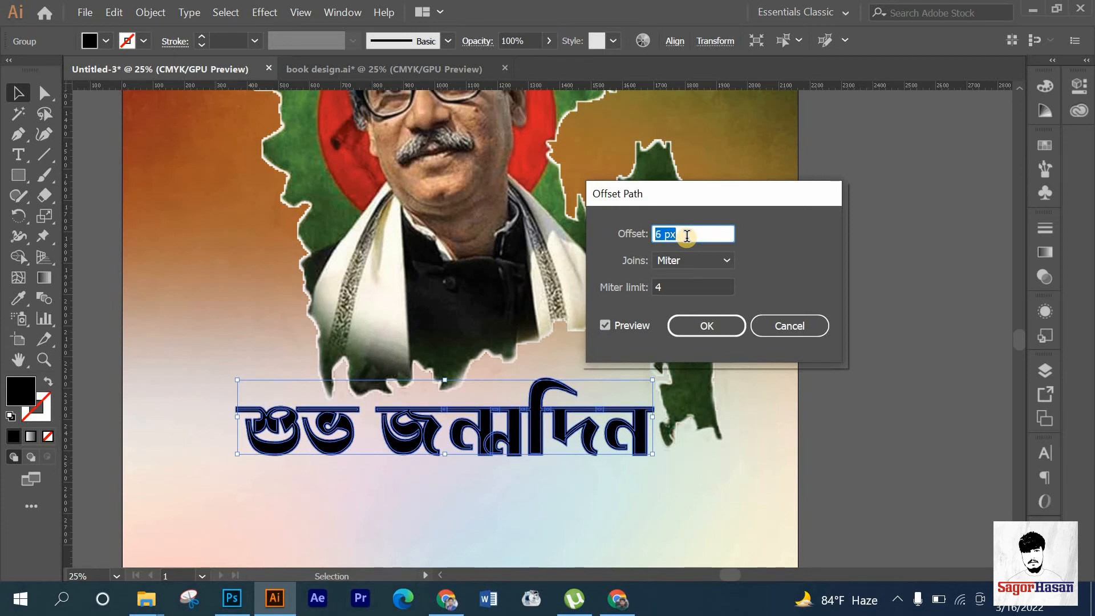
key(Up)
key(Up)
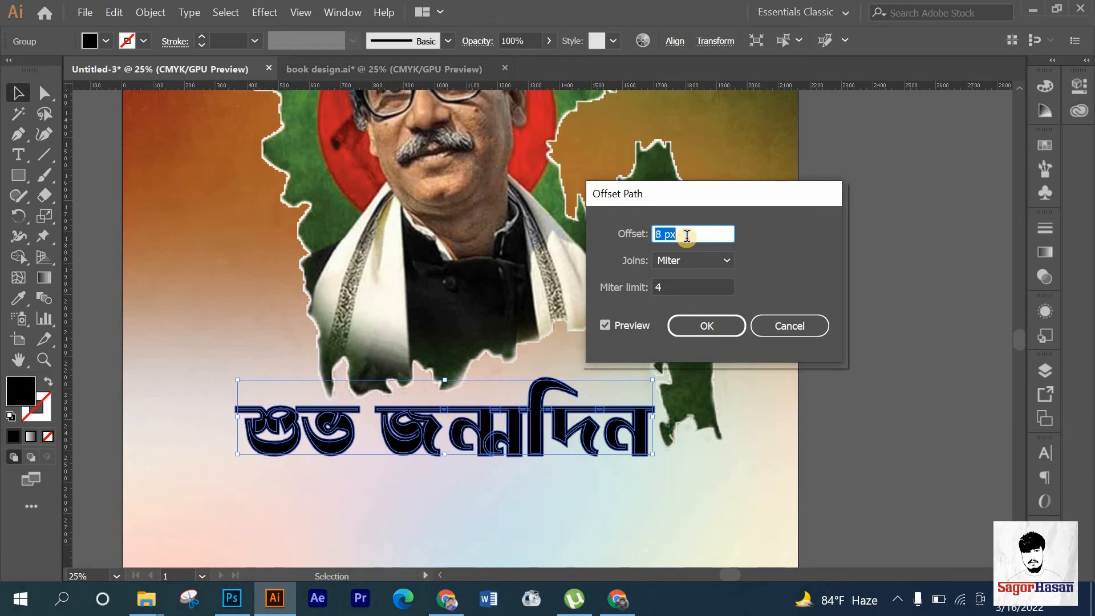
key(Up)
key(Up)
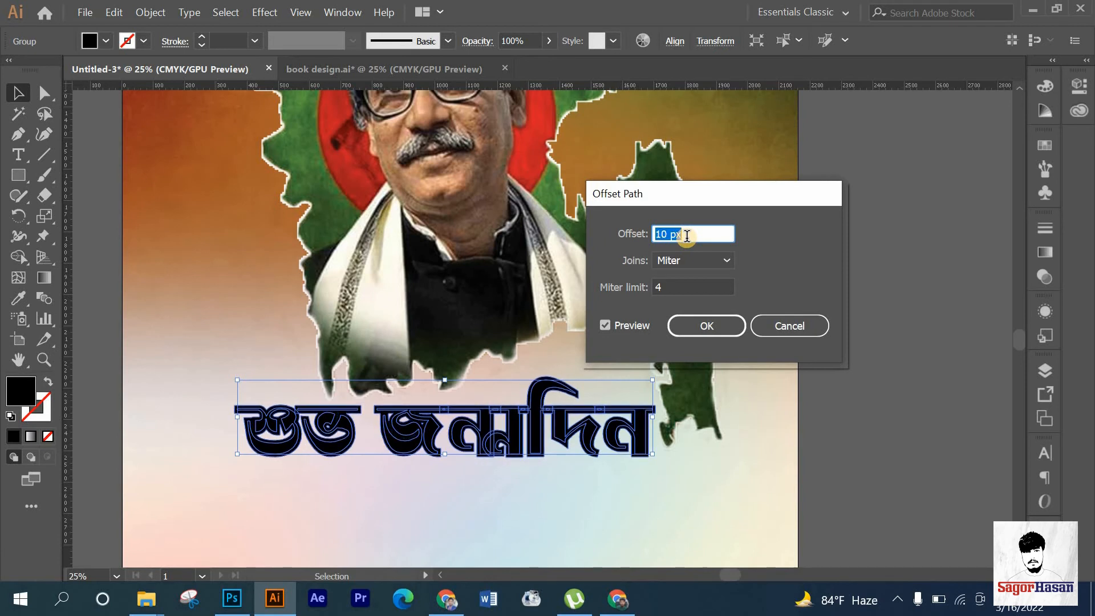
key(Up)
key(Up)
key(Up)
key(Up)
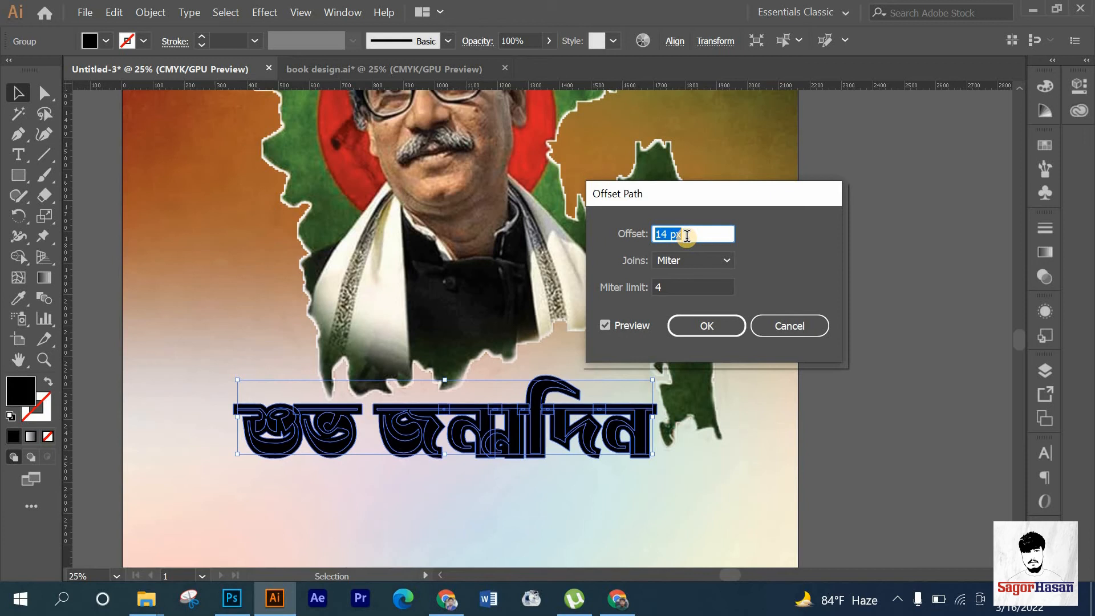
key(Up)
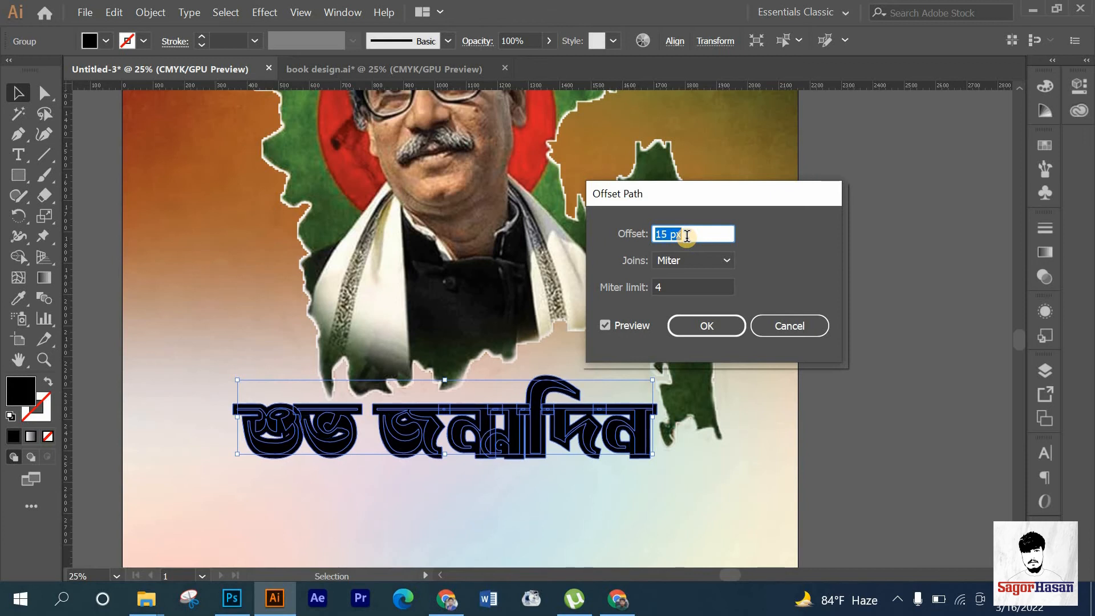
key(Down)
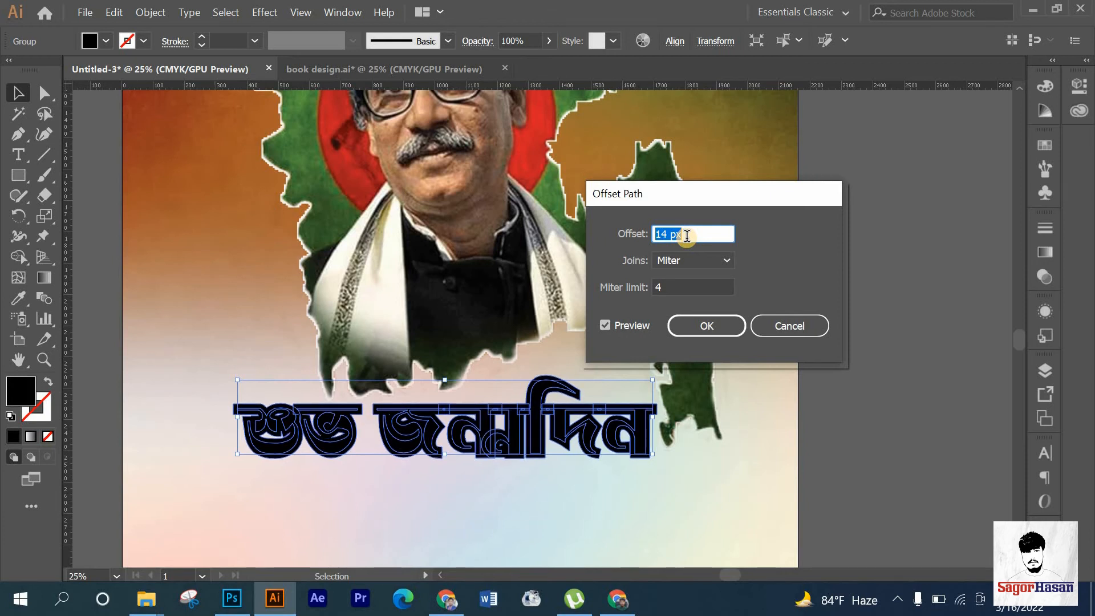
key(Up)
click(700, 325)
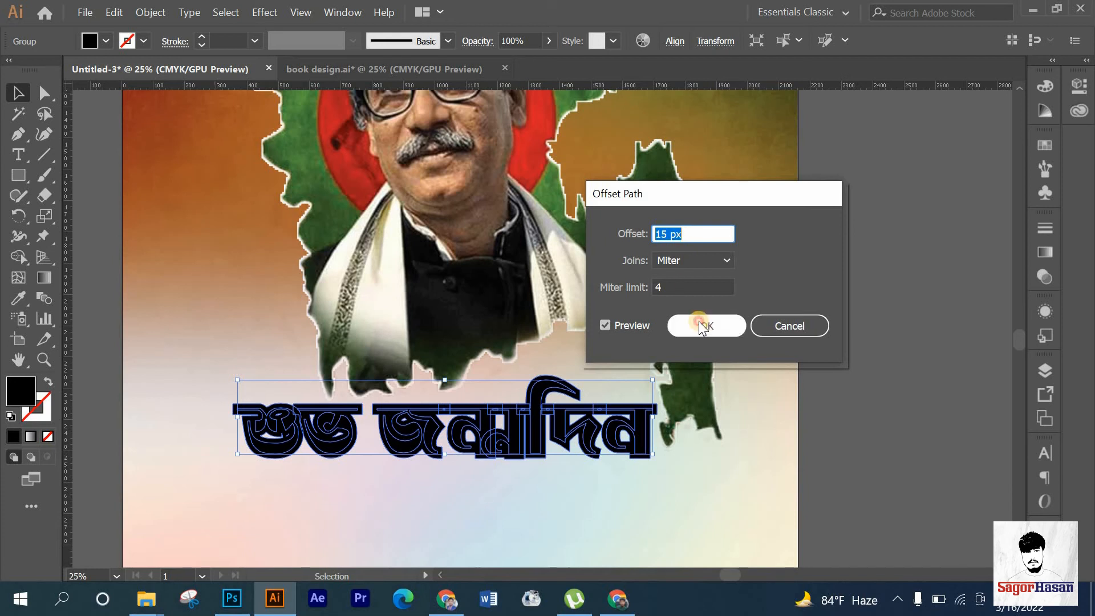
Ungroup the "শুভ জন্মদিন" lettering so its original letters and offset shapes are separate objects.
right_click(525, 431)
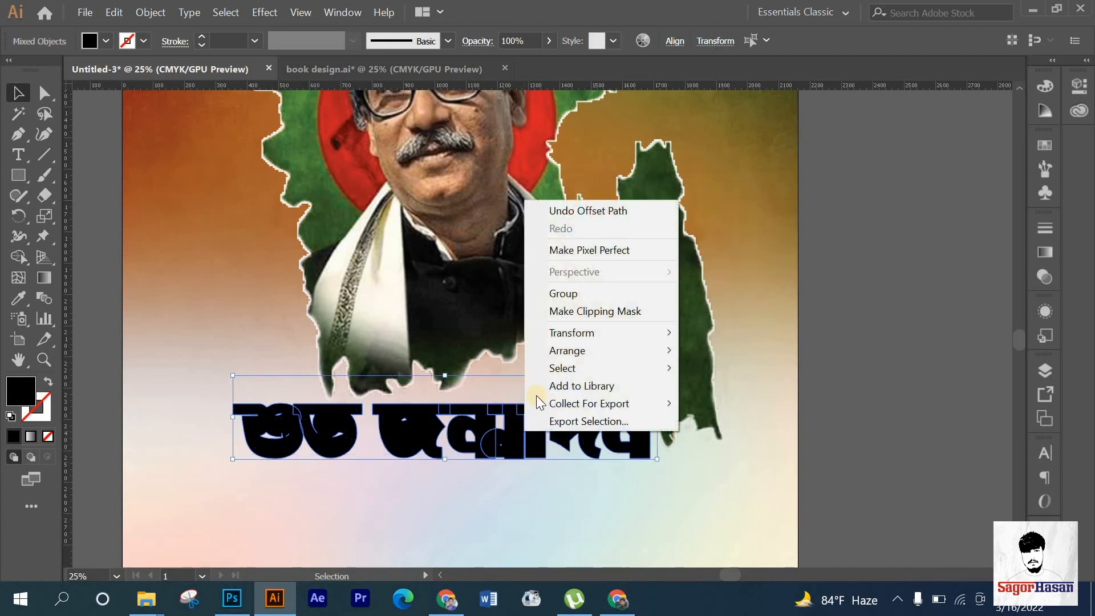
mouse_move(556, 351)
click(453, 424)
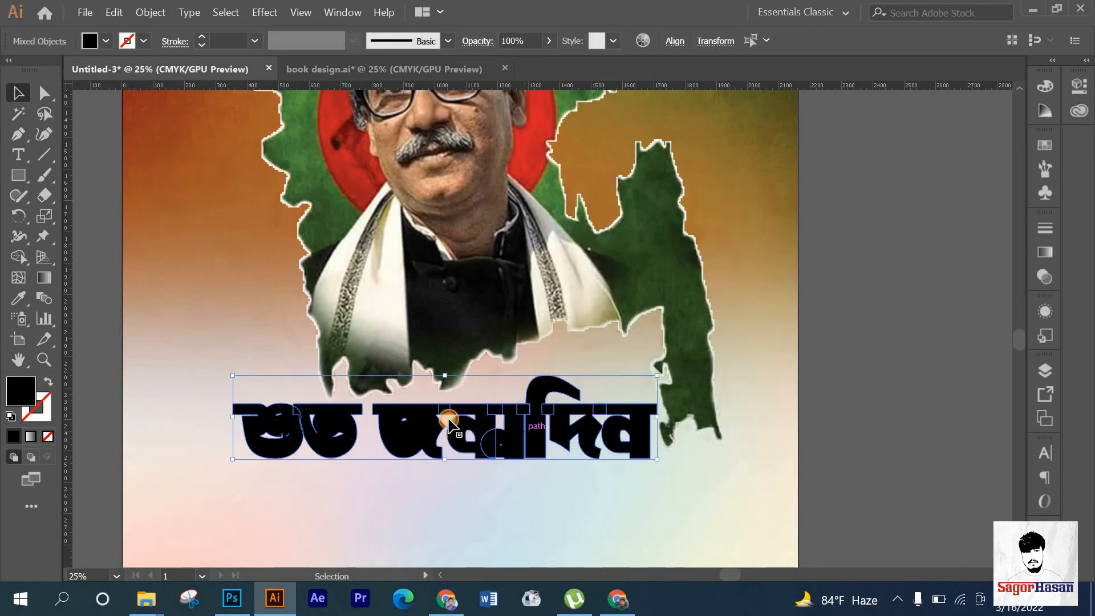
click(829, 416)
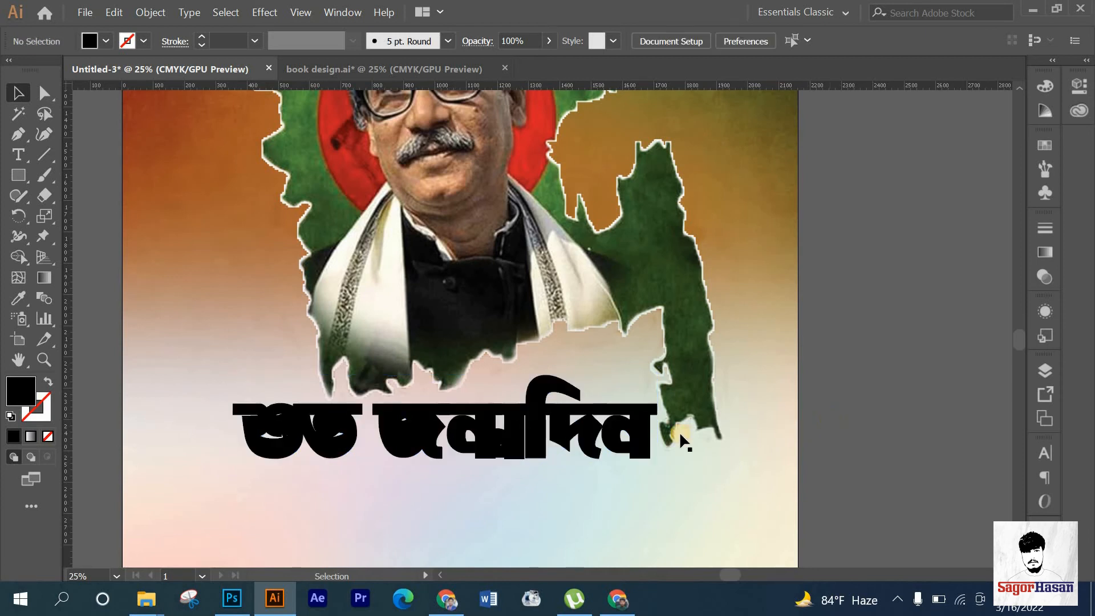
click(629, 433)
right_click(629, 432)
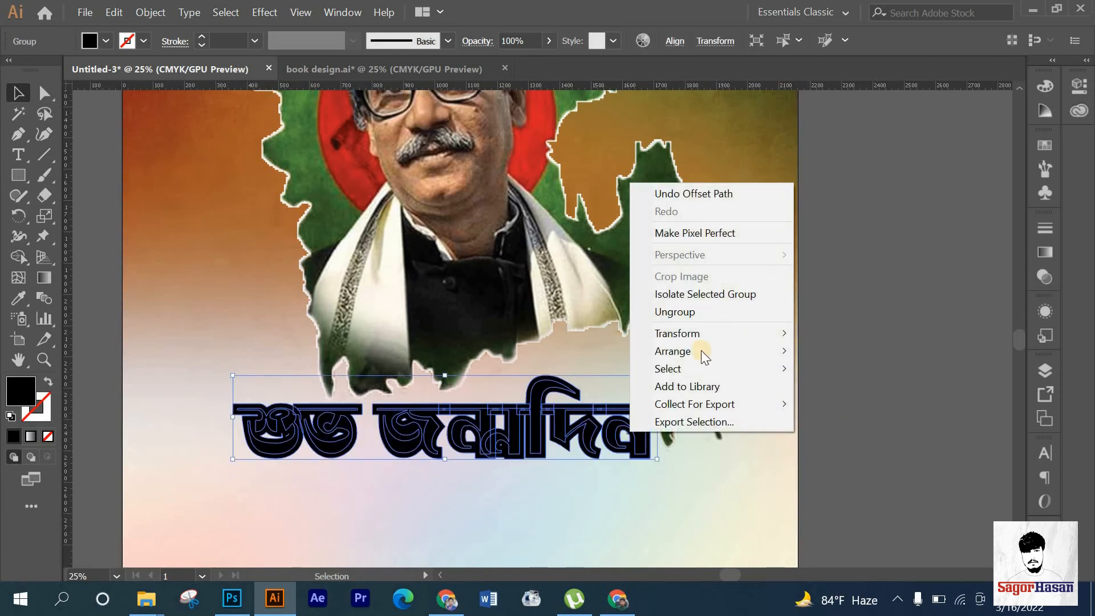
click(700, 312)
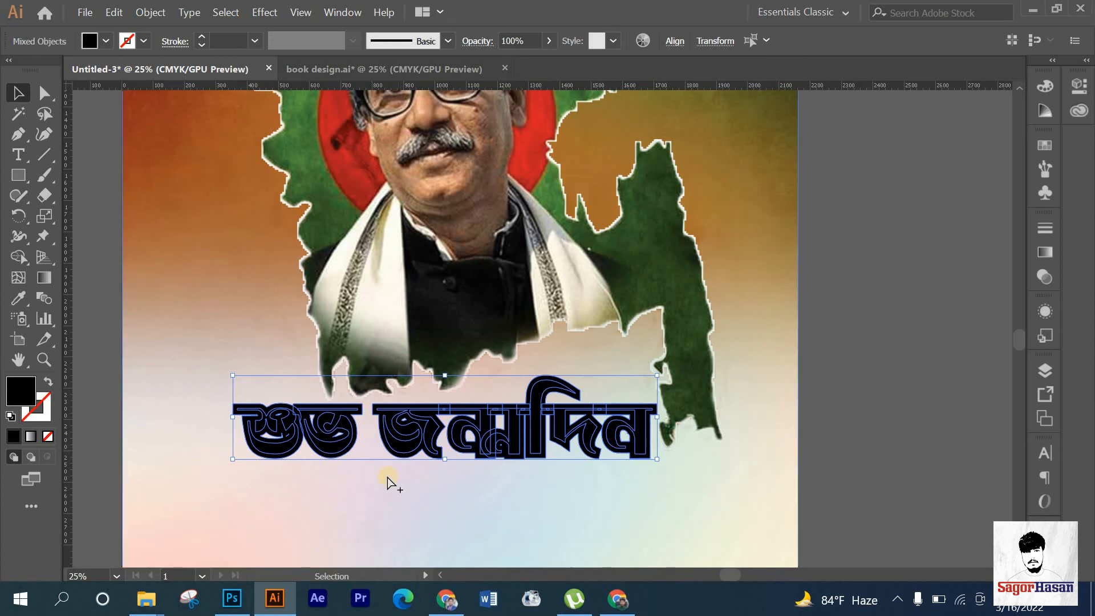
Select all the inner original letter shapes of "শুভ জন্মদিন", group them and fill the group with white.
scroll(386, 477, up, 1)
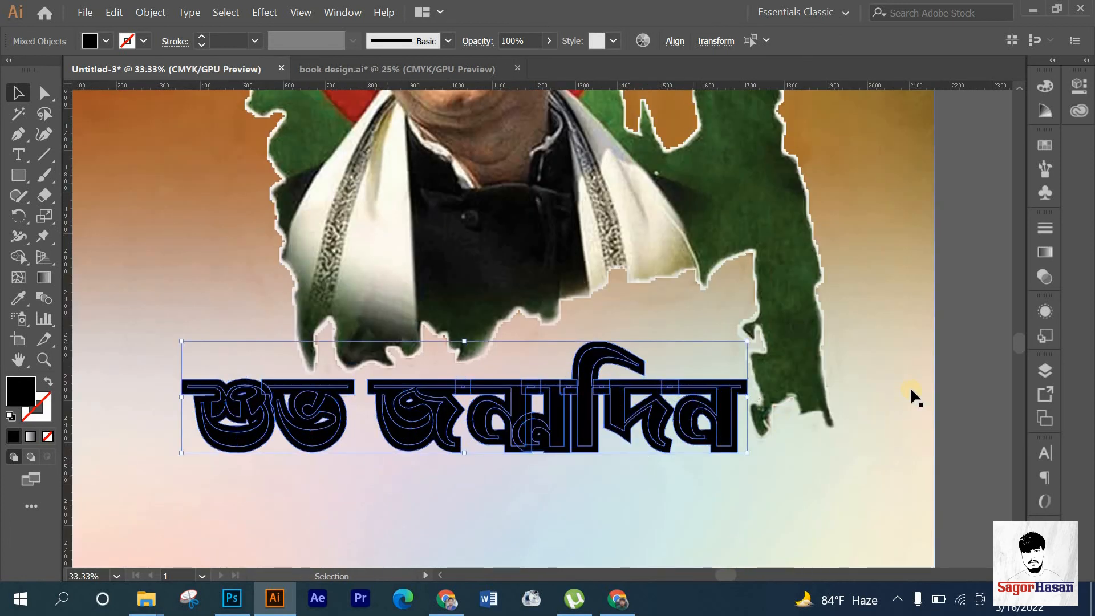
click(788, 445)
click(708, 429)
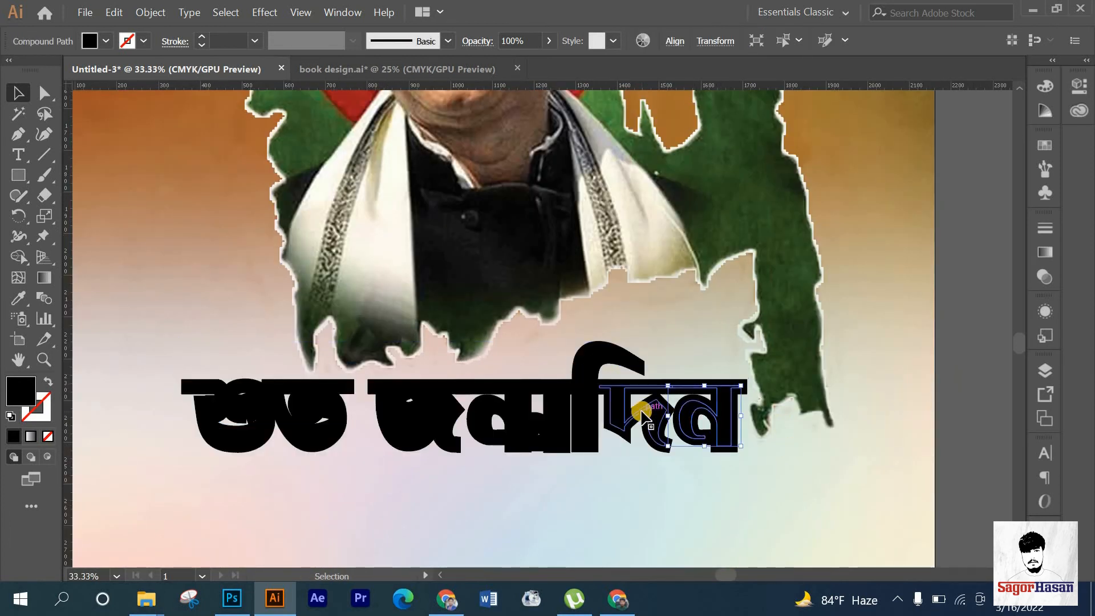
shift+click(569, 411)
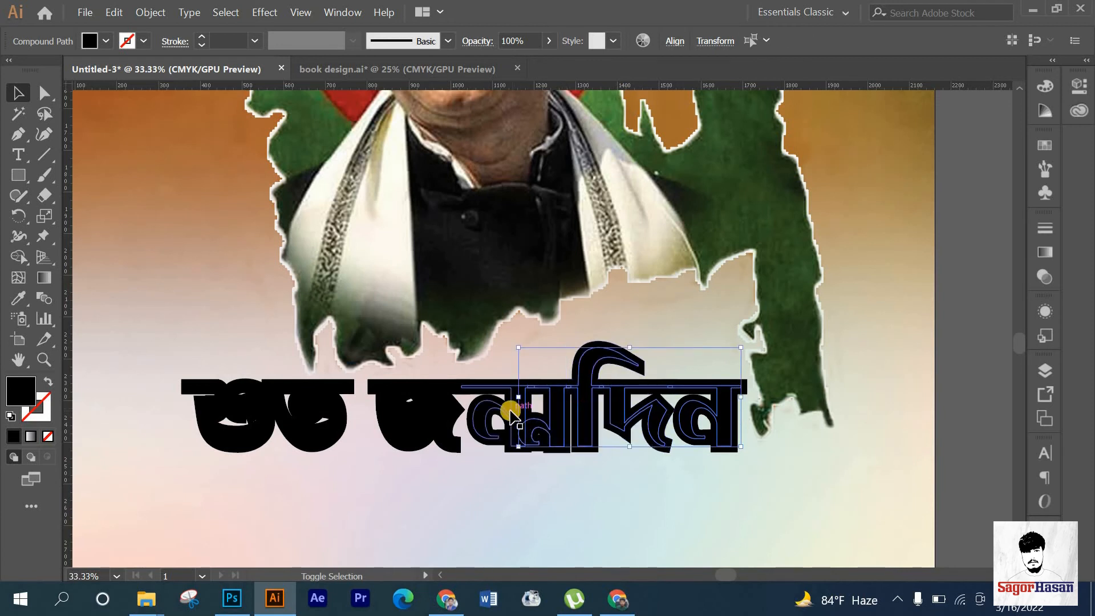
shift+click(484, 416)
shift+click(436, 415)
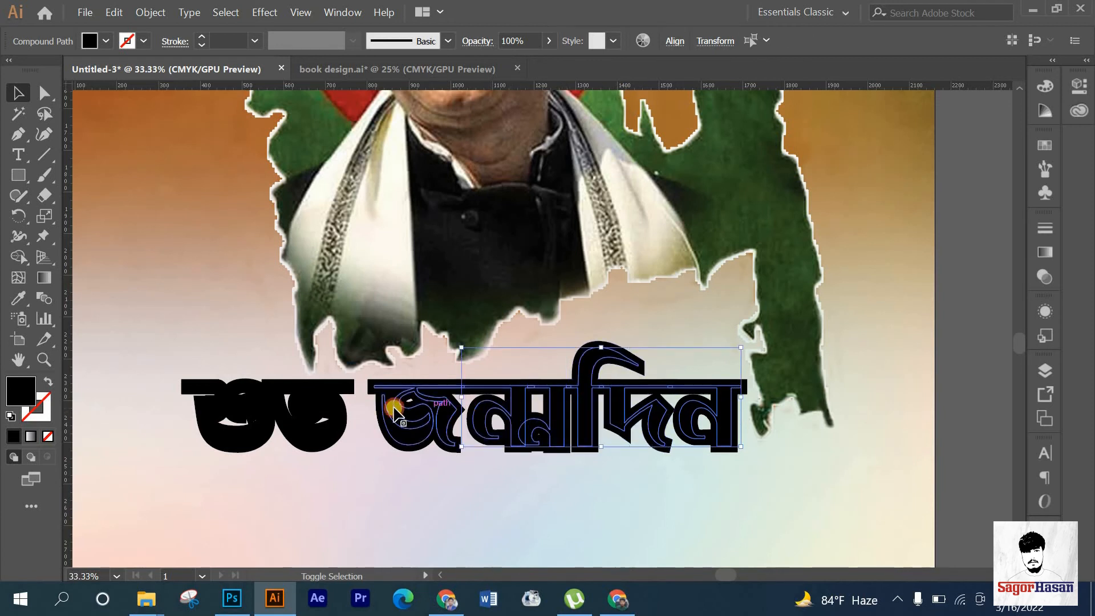
shift+click(315, 406)
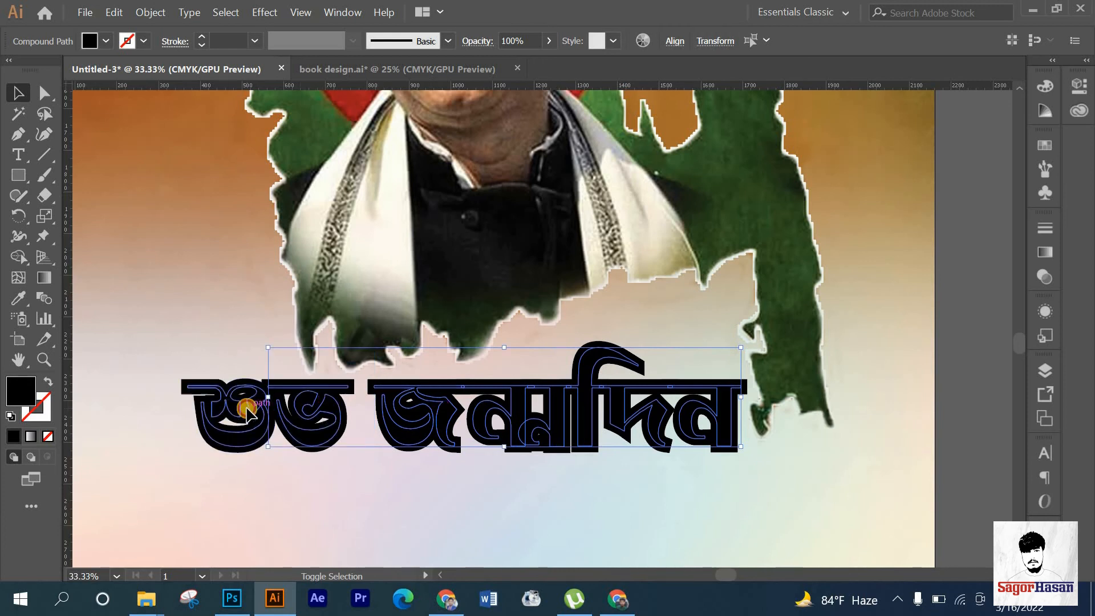
shift+click(247, 411)
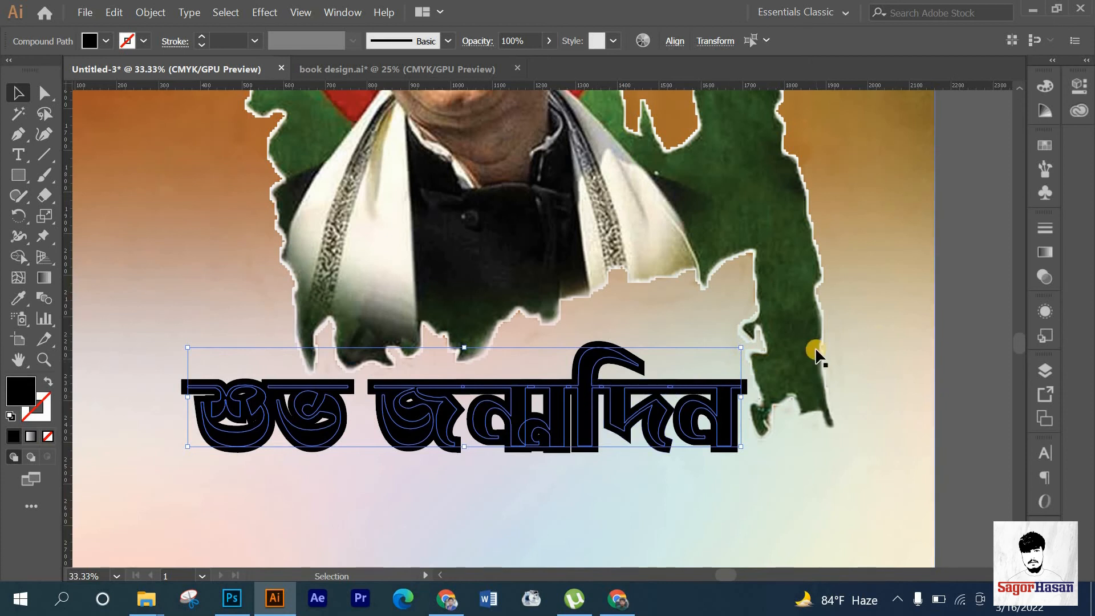
right_click(488, 432)
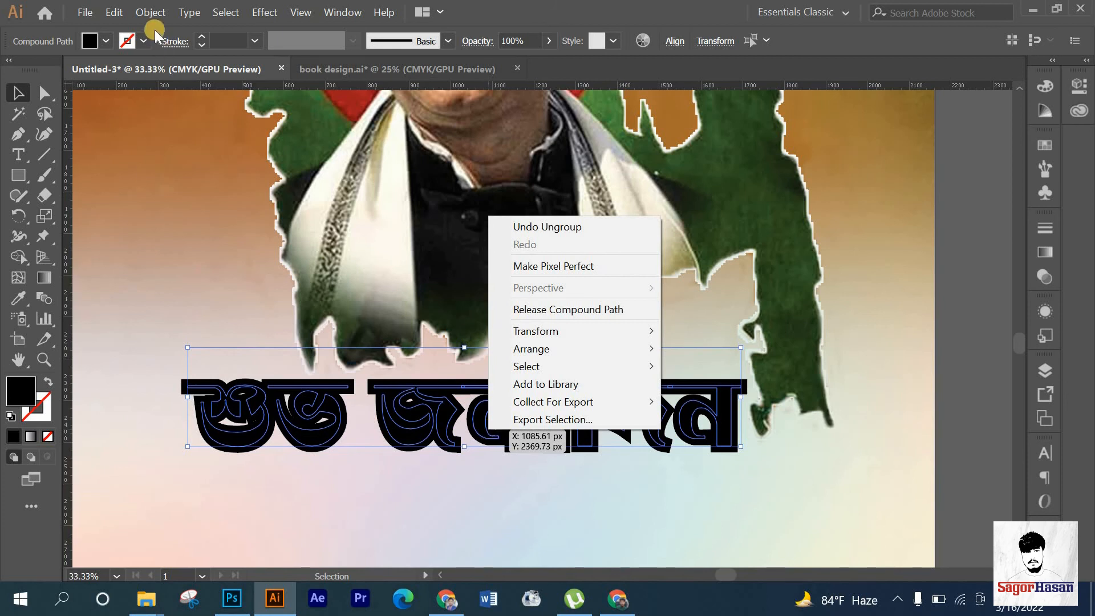
click(115, 12)
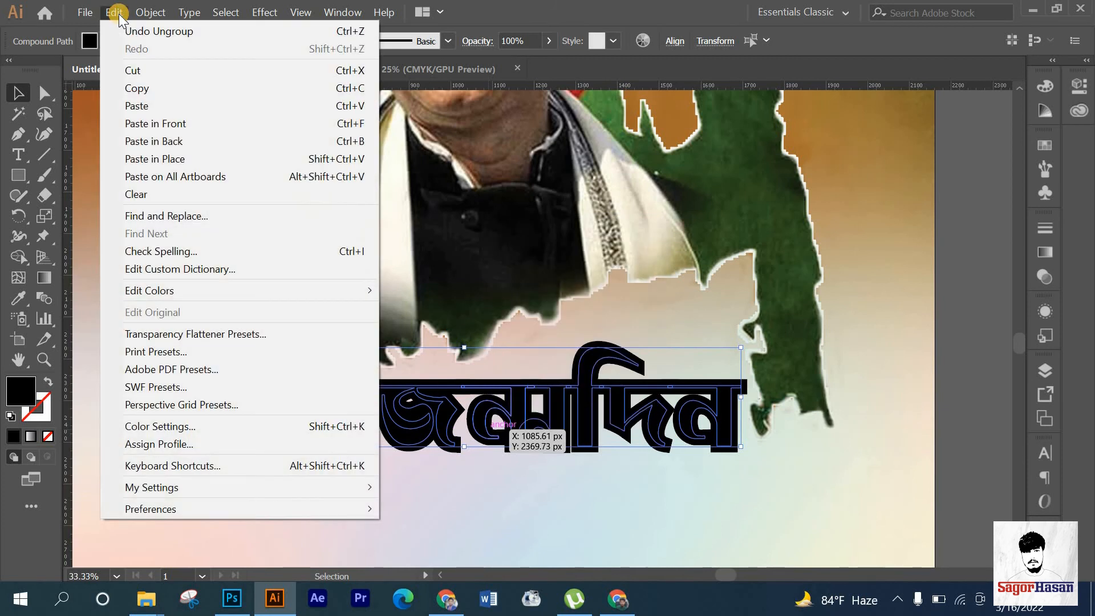
mouse_move(139, 13)
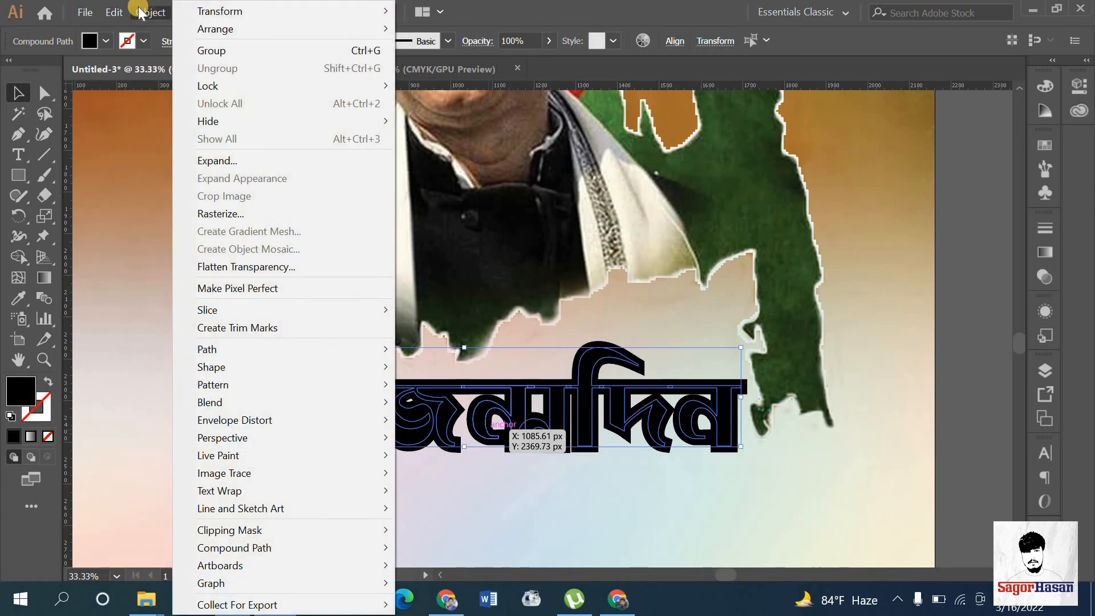
click(188, 50)
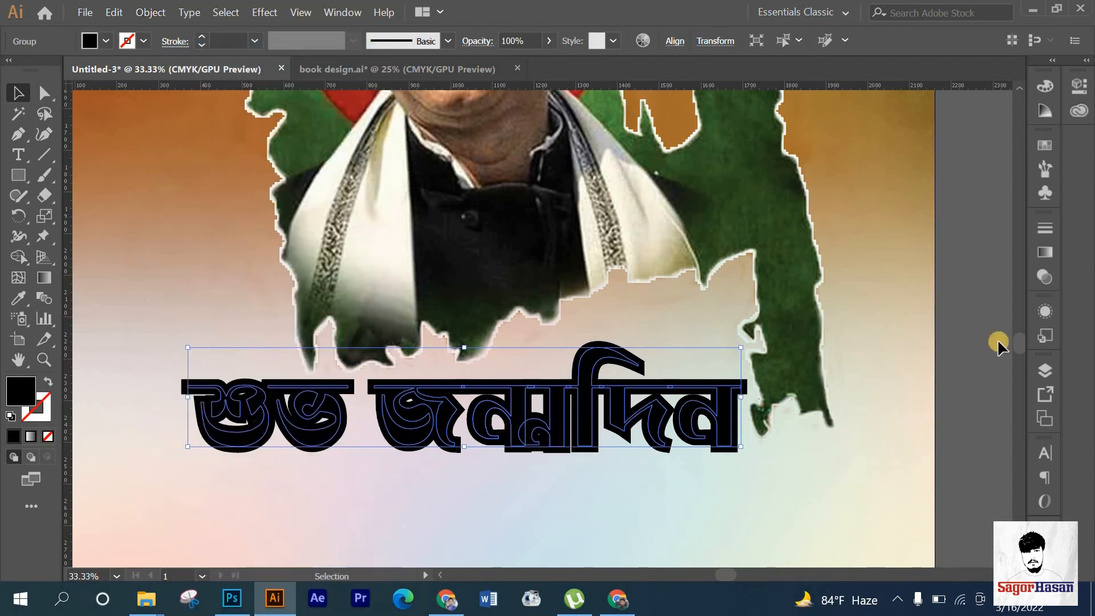
click(1041, 146)
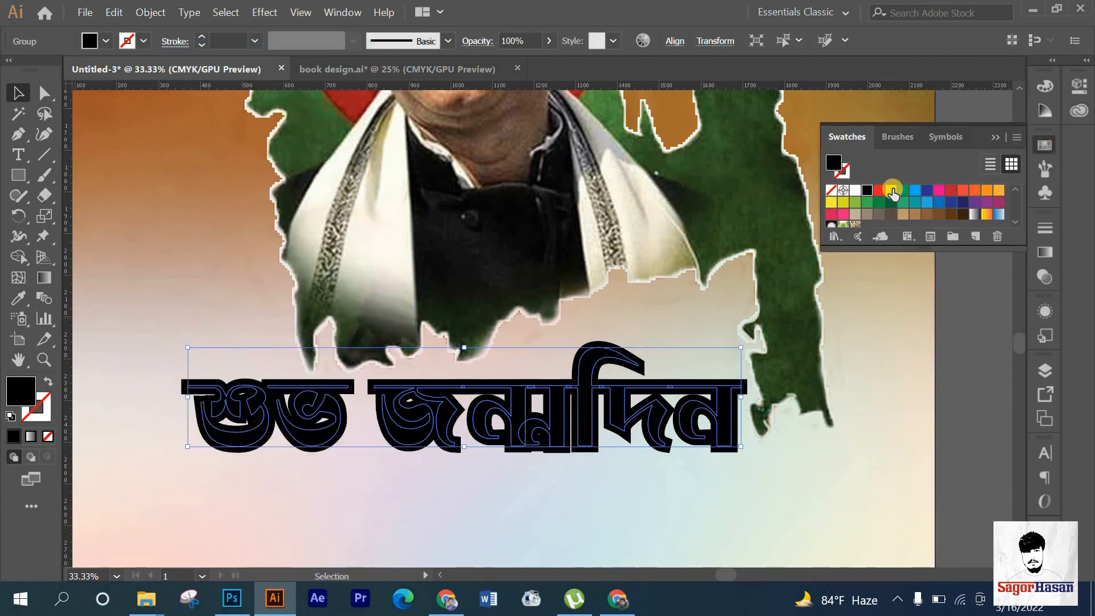
click(854, 191)
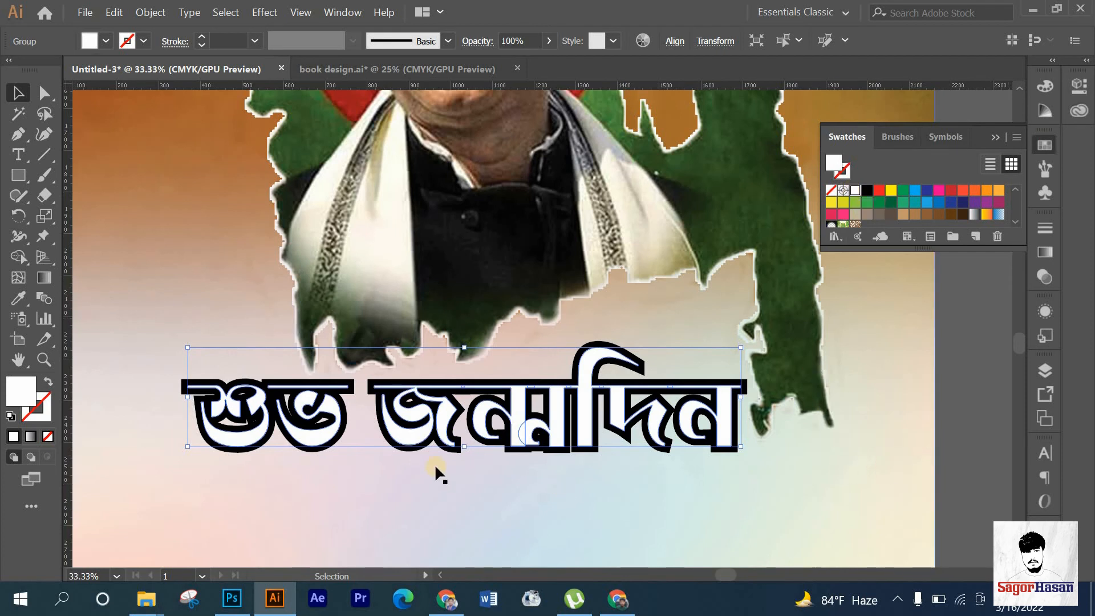
Hide the white inner lettering and lock the background image.
drag(473, 460, 502, 425)
key(ctrl+shift+a)
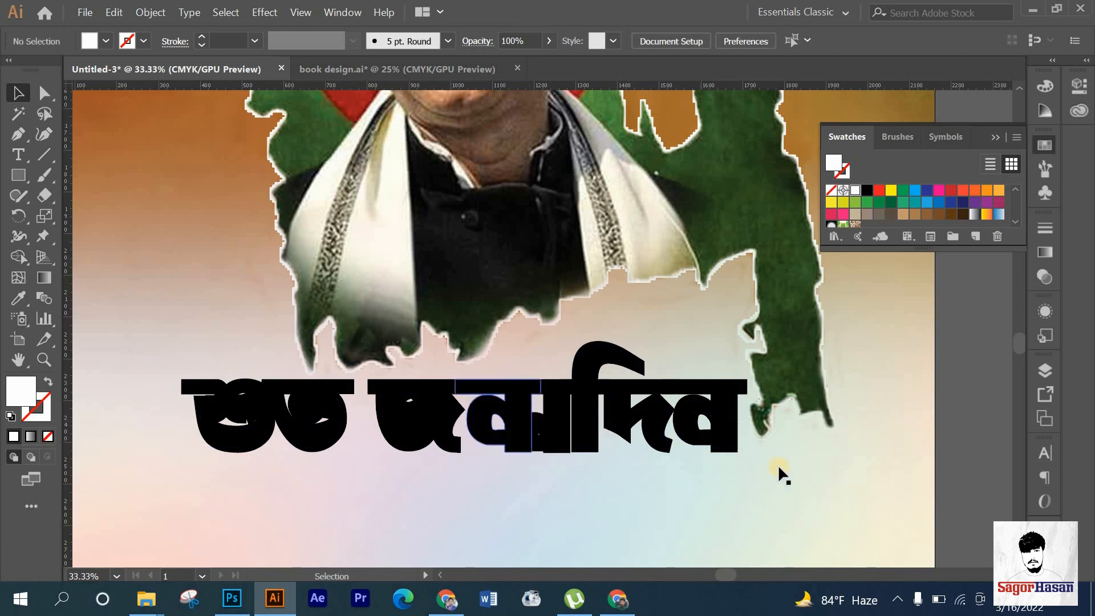
click(801, 478)
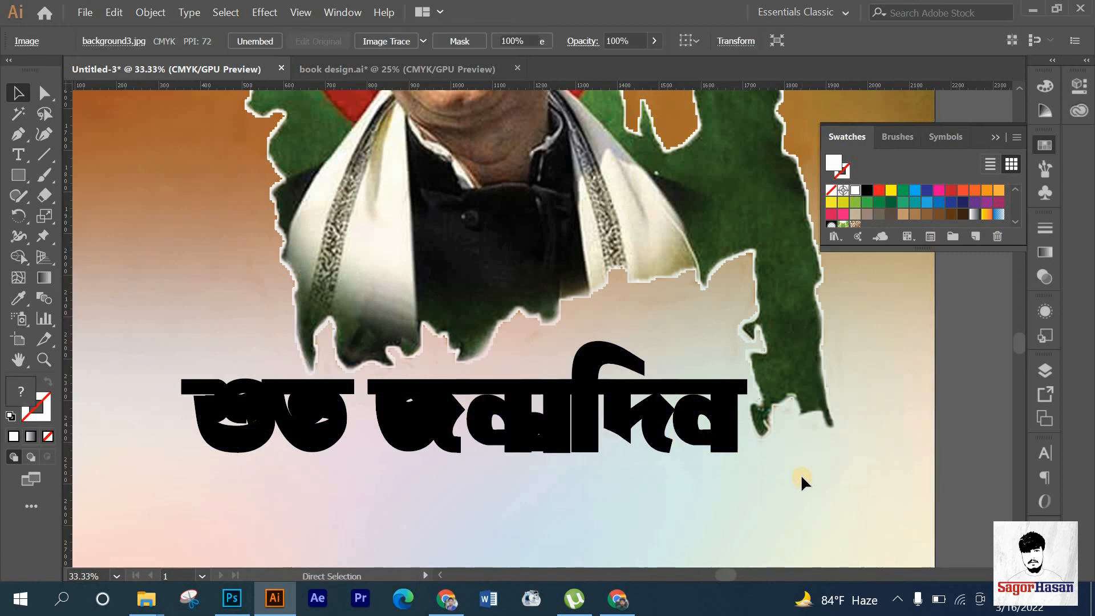
Group all the black offset letter shapes of "শুভ জন্মদিন" and fill the group with dark green.
click(252, 391)
drag(163, 373, 721, 477)
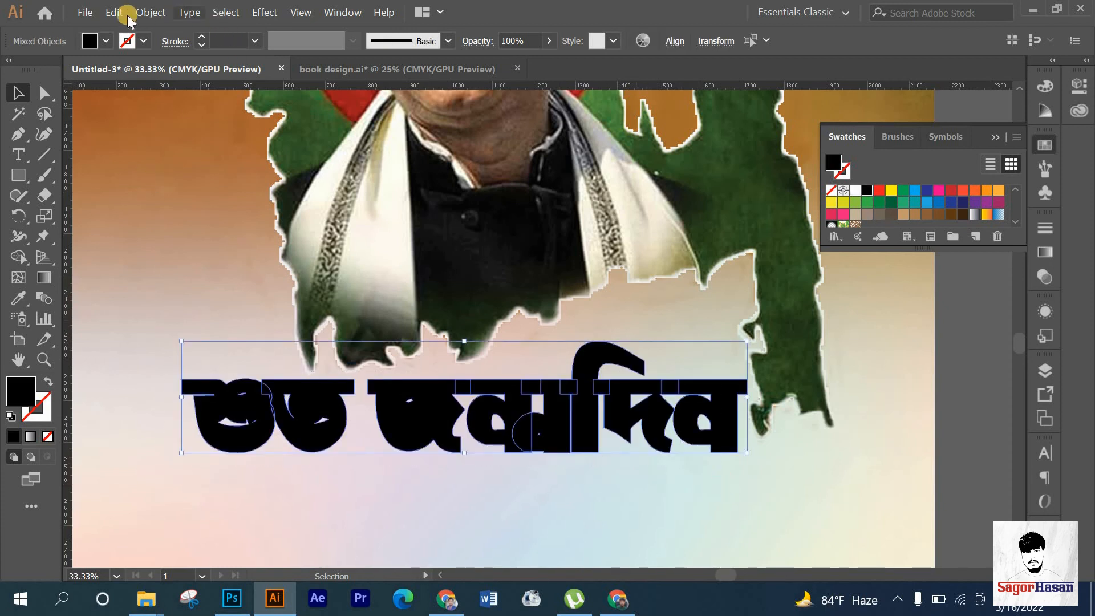
click(149, 12)
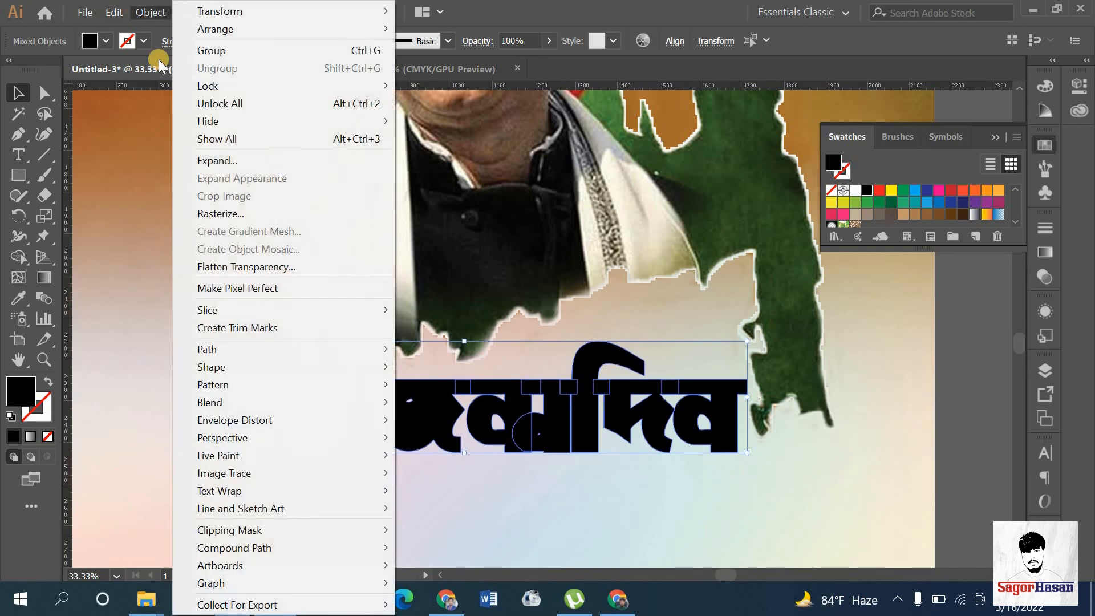
click(218, 46)
click(890, 203)
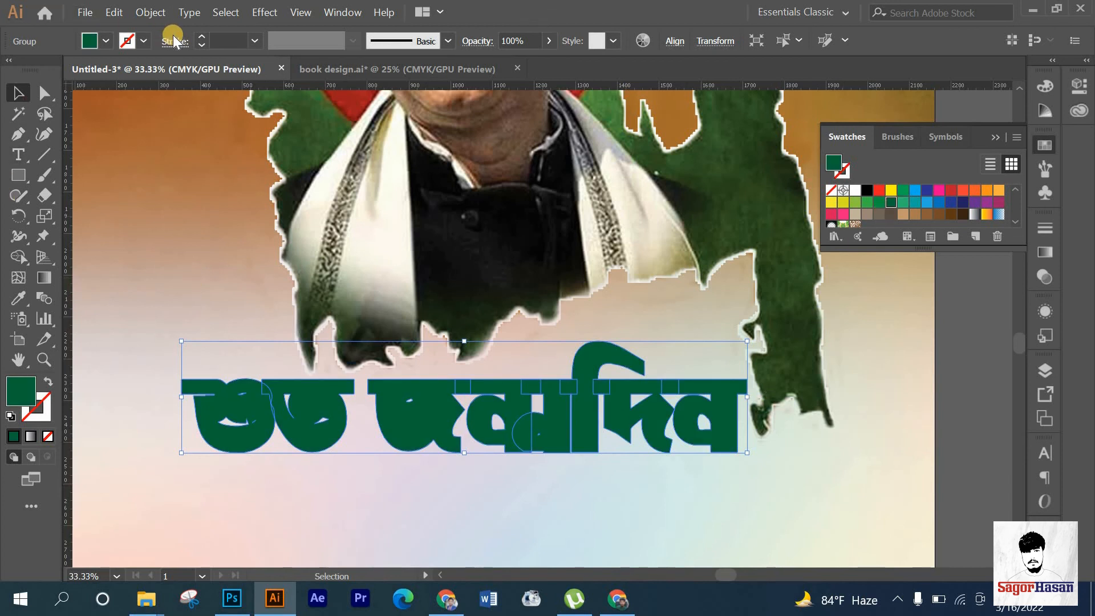
Bring back the white inner lettering of "শুভ জন্মদিন" in front of the dark green offset shapes.
key(ctrl+f)
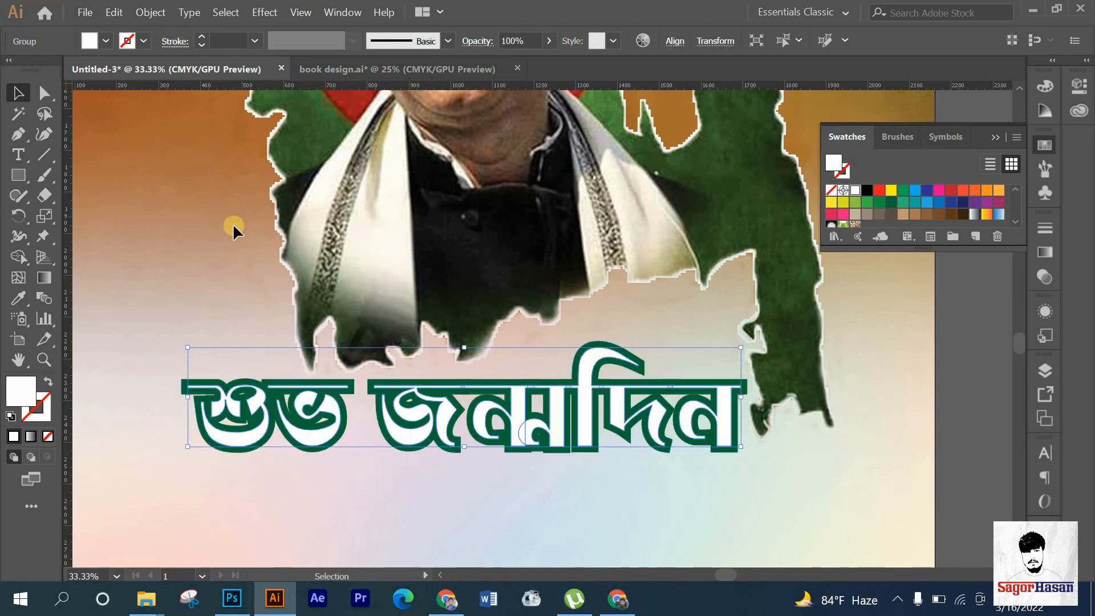
click(630, 452)
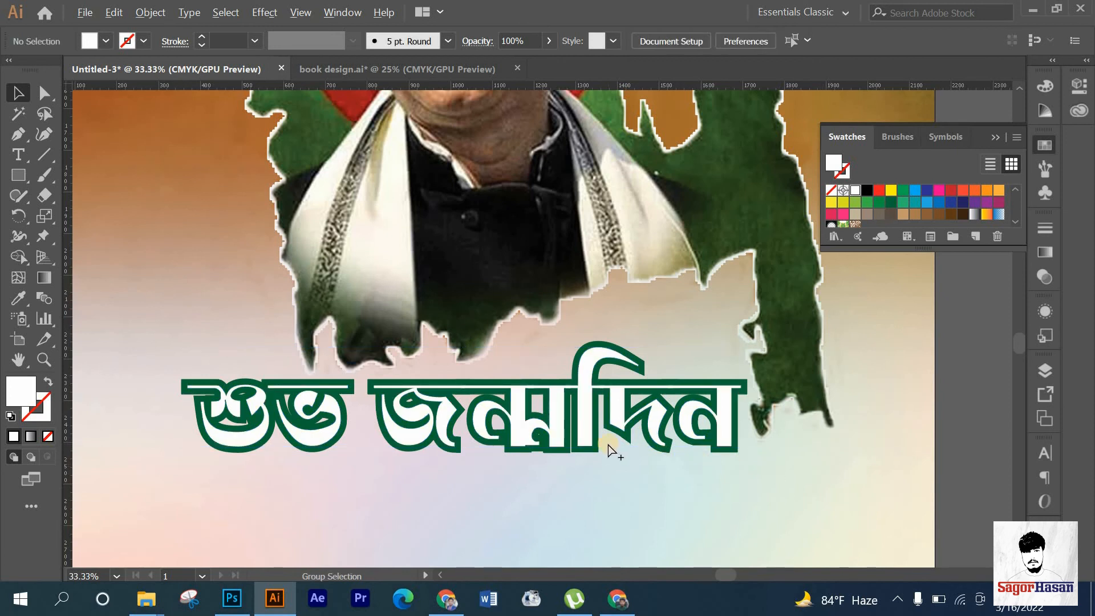
key(ctrl+minus)
key(ctrl+minus)
key(ctrl+minus)
scroll(595, 453, up, 4)
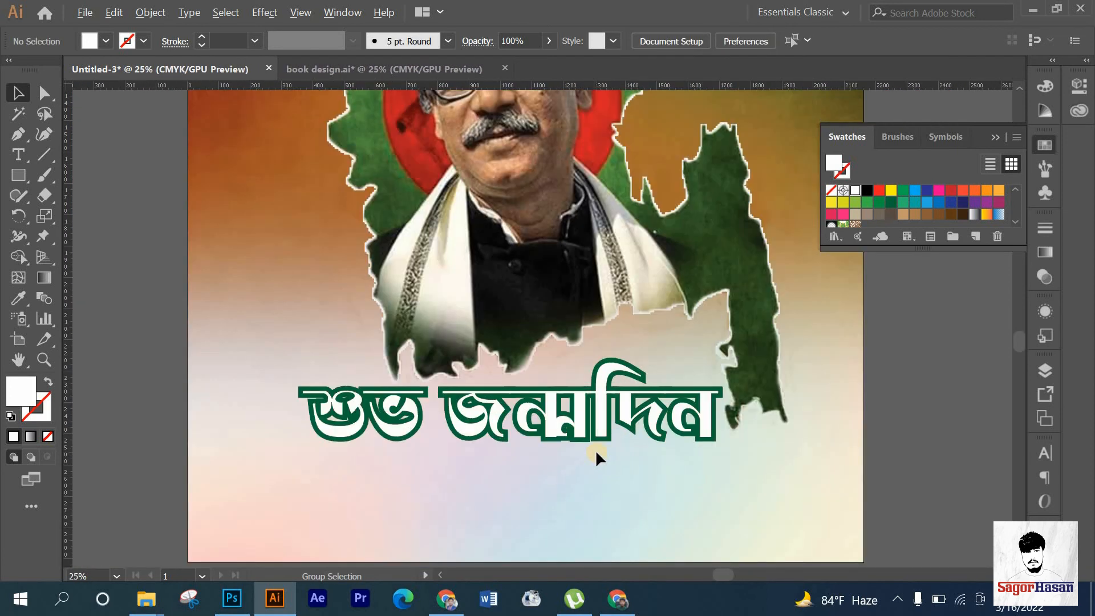
scroll(596, 457, down, 2)
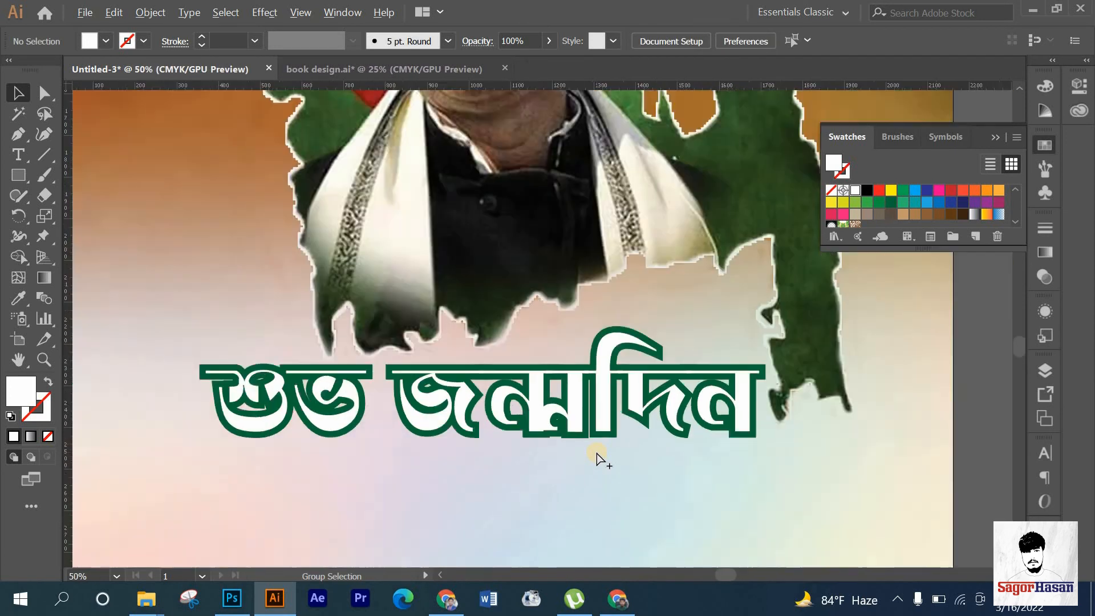
scroll(520, 412, down, 1)
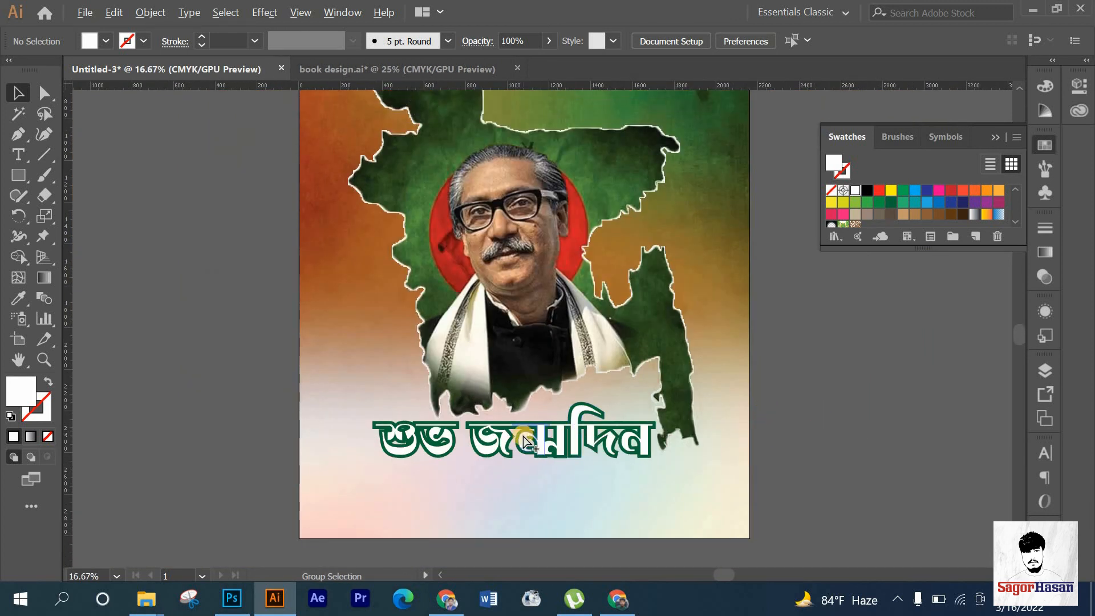
Stretch the white "শুভ জন্মদিন" lettering slightly so its width matches that of the dark green outline.
scroll(523, 437, up, 2)
scroll(489, 444, up, 1)
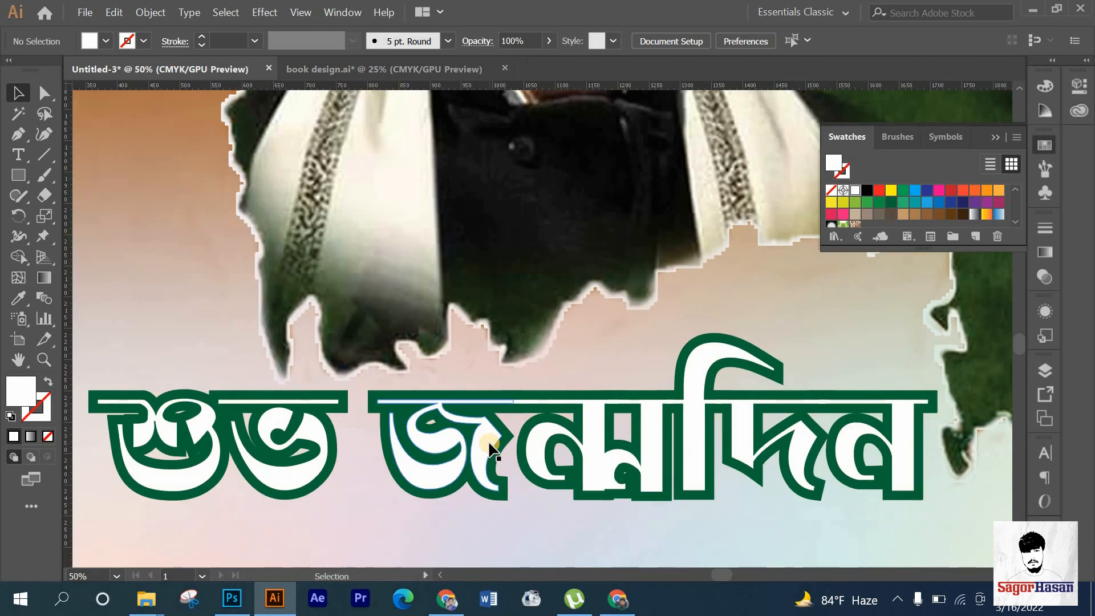
click(488, 447)
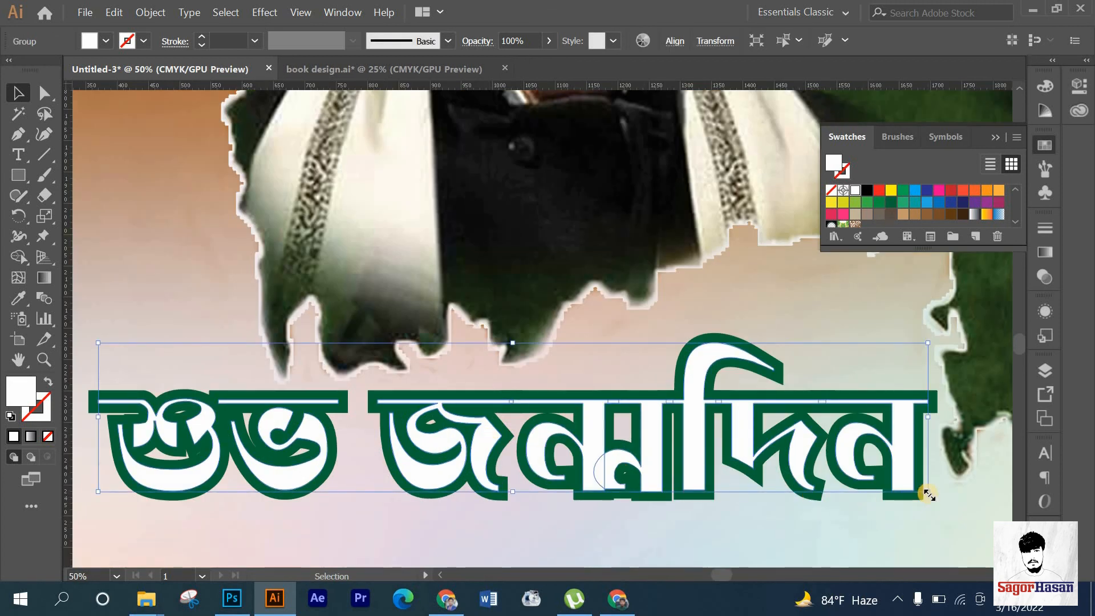
mouse_move(927, 494)
mouse_down()
mouse_move(935, 488)
mouse_move(937, 500)
mouse_up()
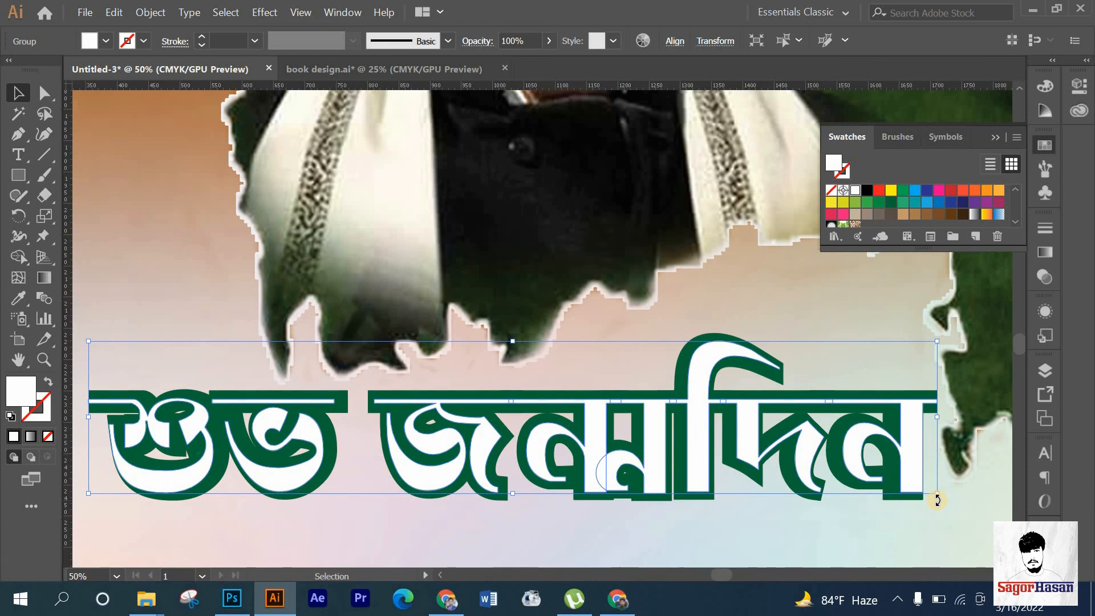
click(914, 525)
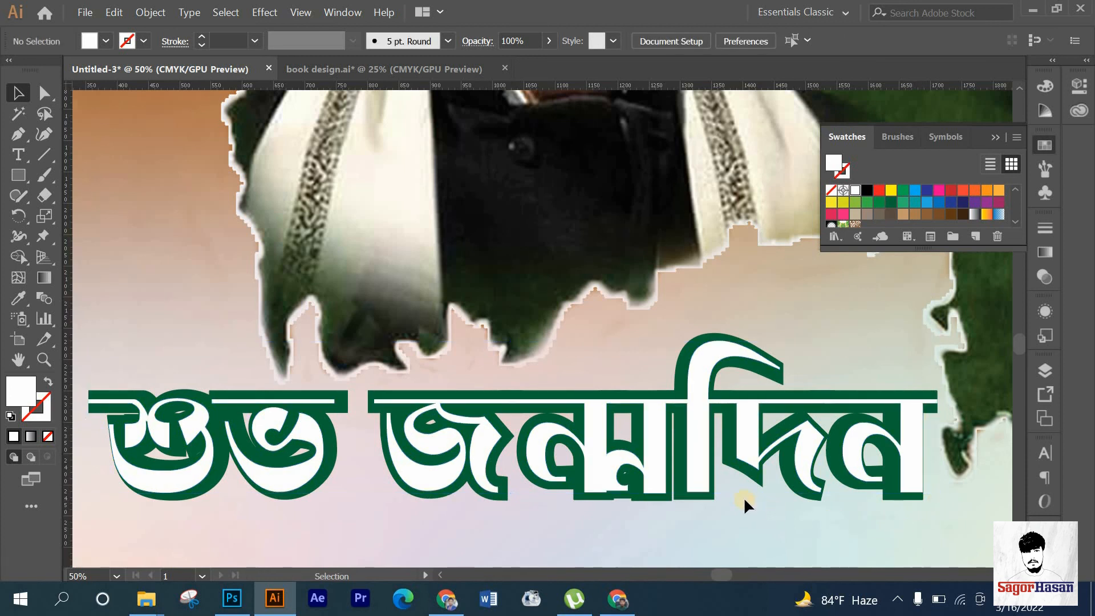
scroll(743, 502, down, 2)
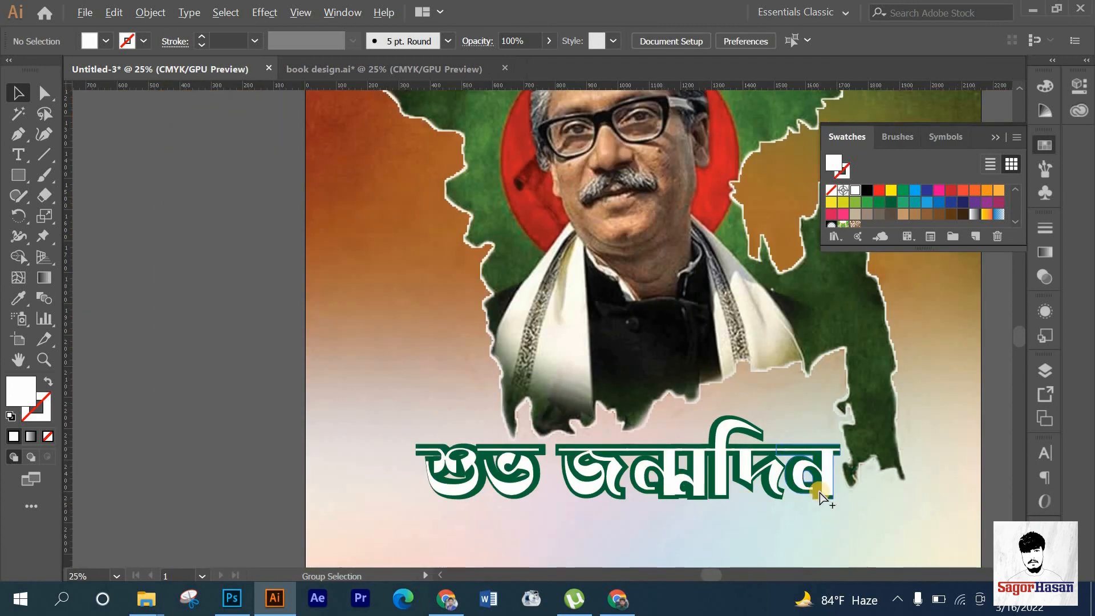
scroll(821, 488, down, 1)
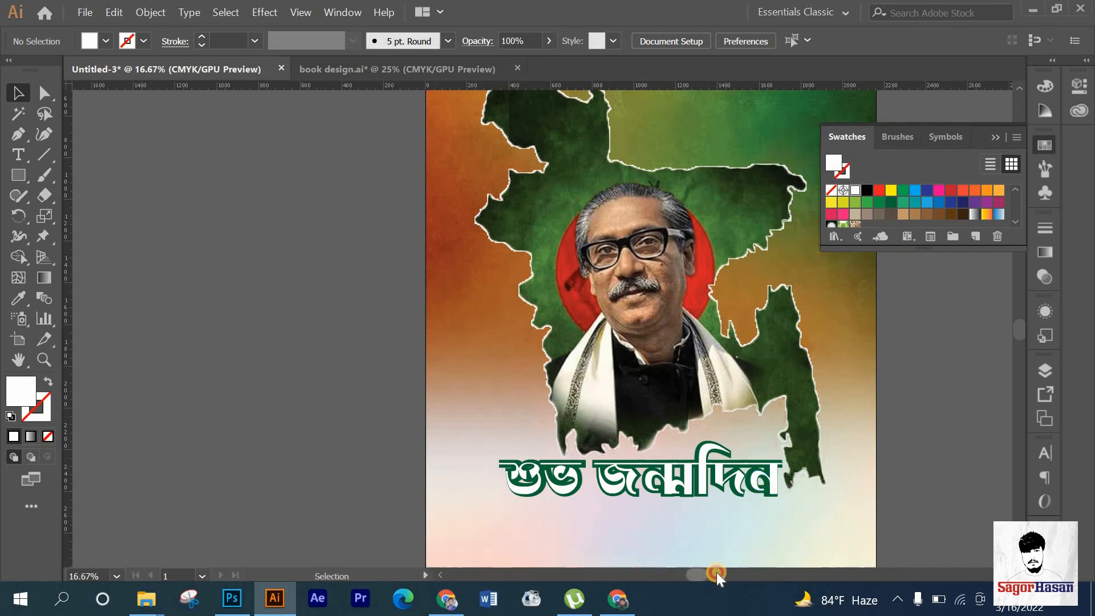
Add a text line below the greeting reading "১৭ মার্চ বঙ্গবন্ধু শেখ মুজিবুর রহমানের".
scroll(850, 369, down, 1)
scroll(716, 491, up, 2)
key(t)
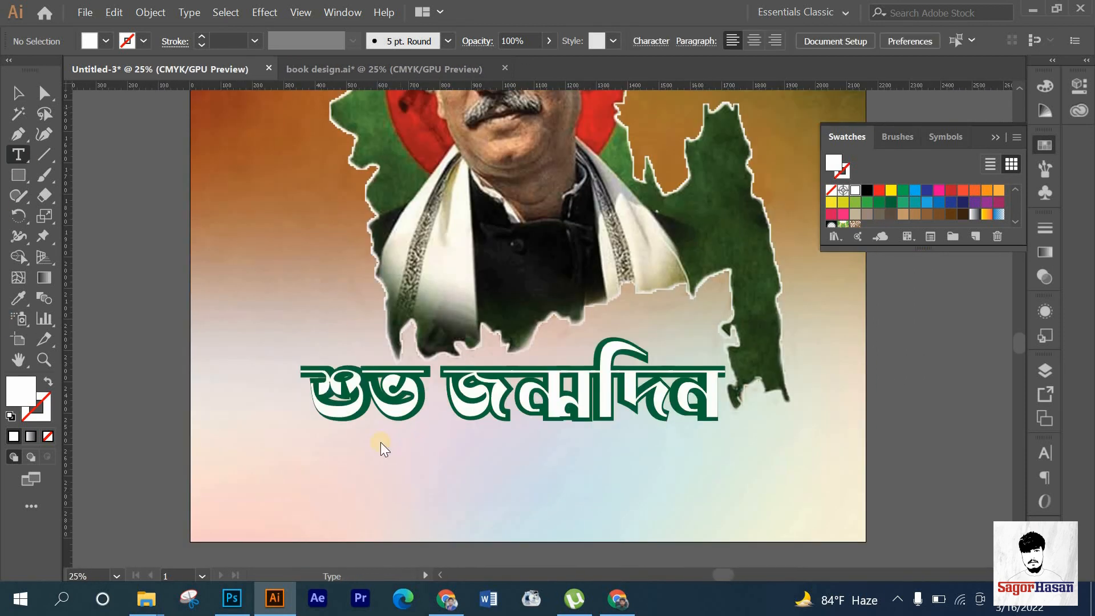
click(325, 465)
text(১৭ )
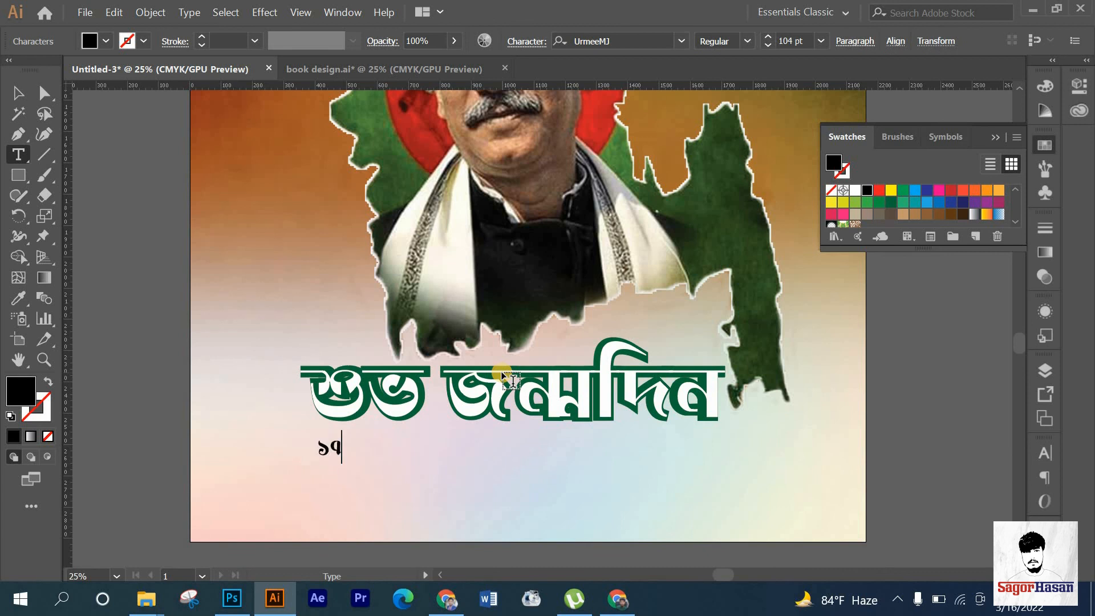
text(মার্চ ব)
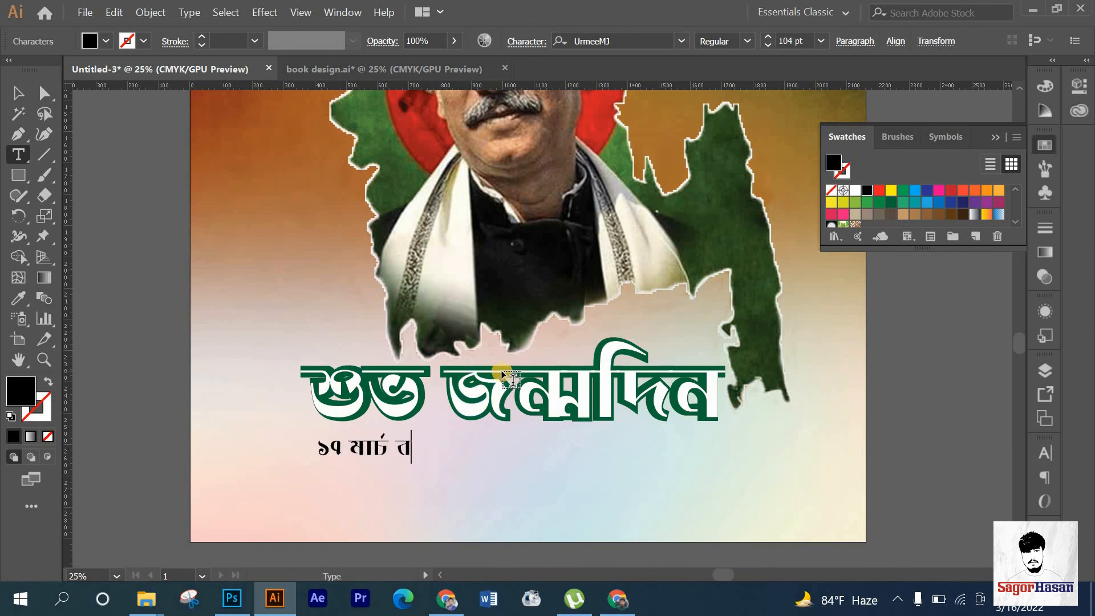
text(ঙ্গবন্ধু শেখ )
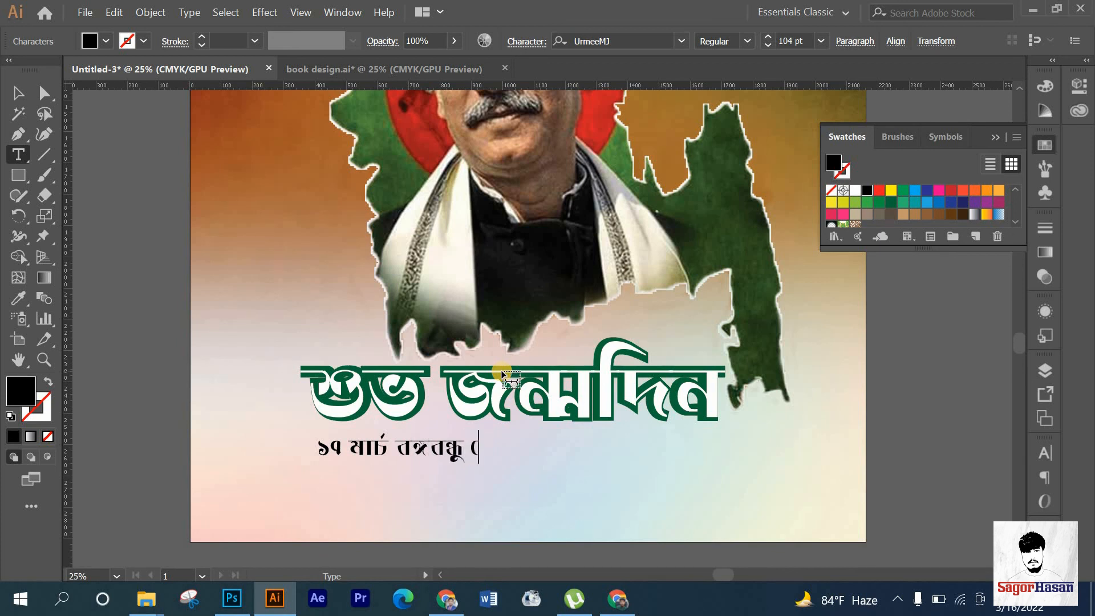
text(মুজিবুর রহম)
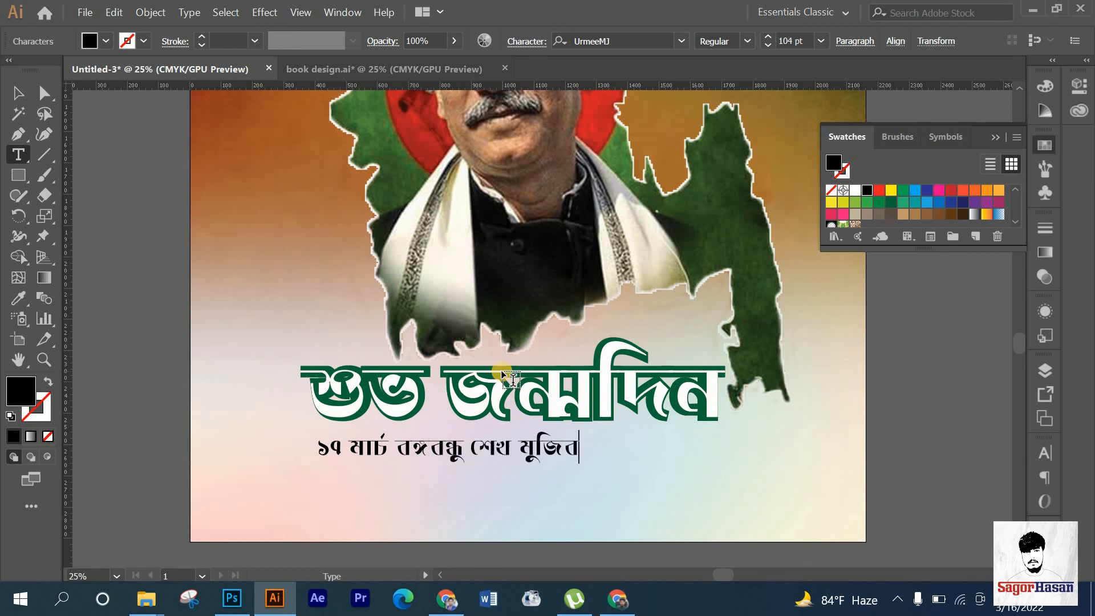
text(ানের )
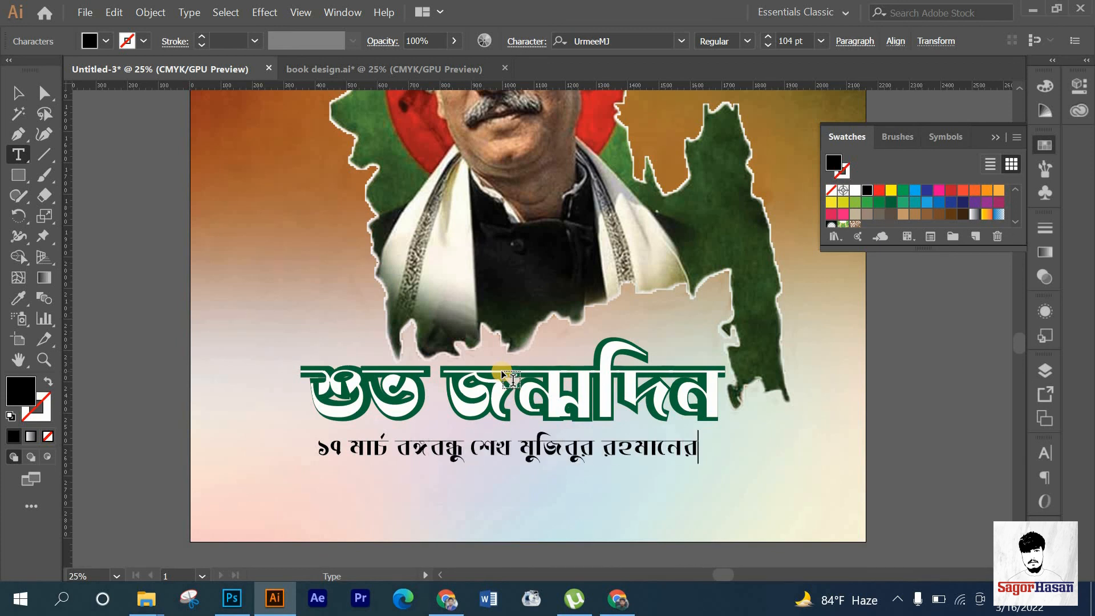
Add a second line to the text reading "জন্মবার্ষিকীতে রইল গভীর শ্রদ্ধা ও ভালোবাসা".
text(জন্ম)
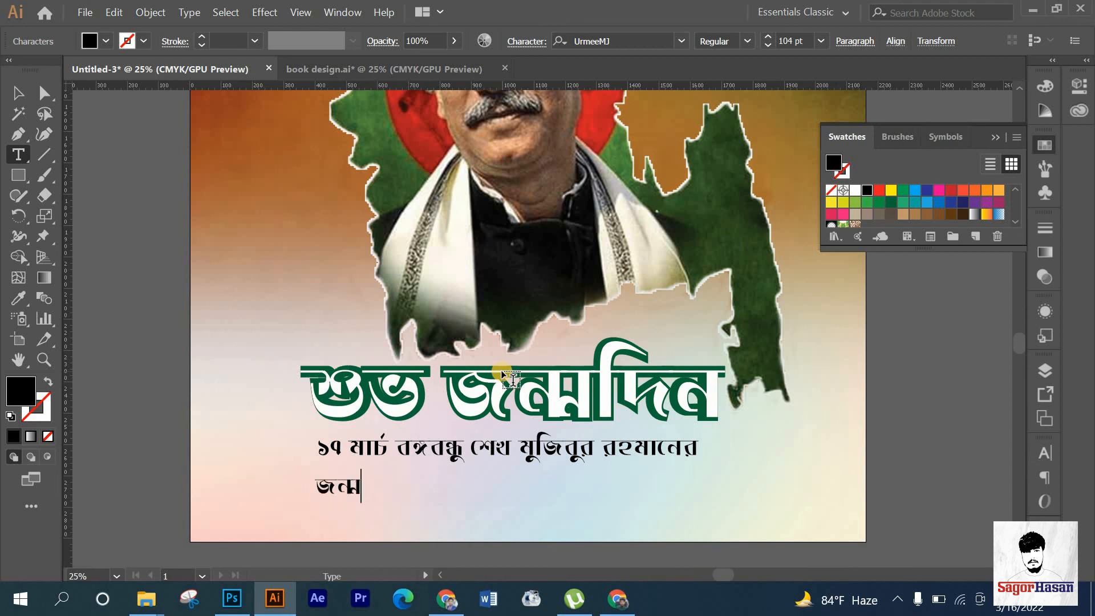
text(বার্ষিকীতে)
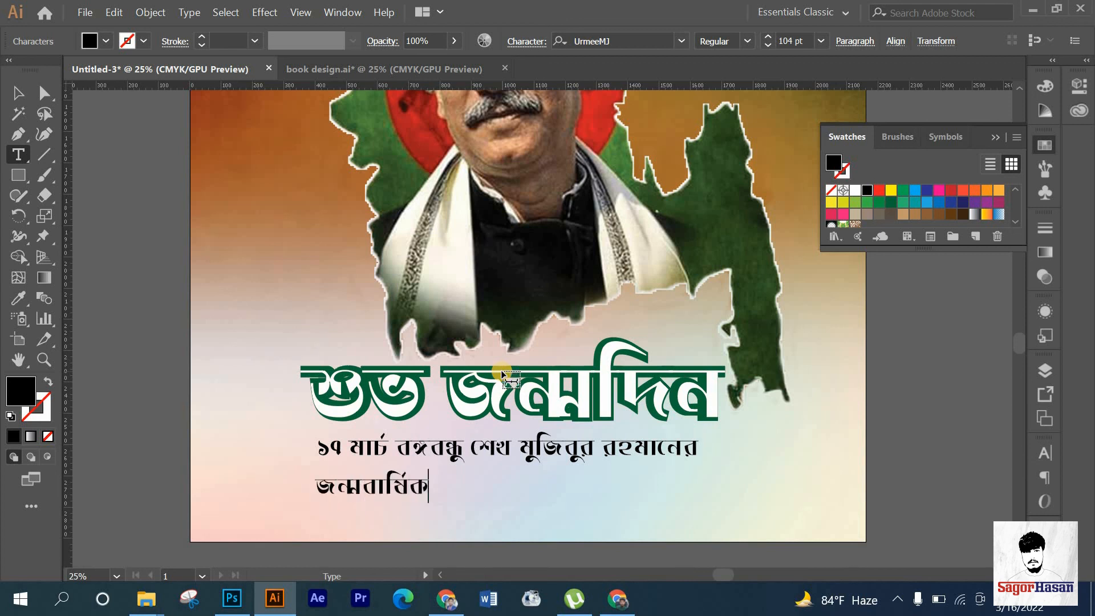
text( গভী)
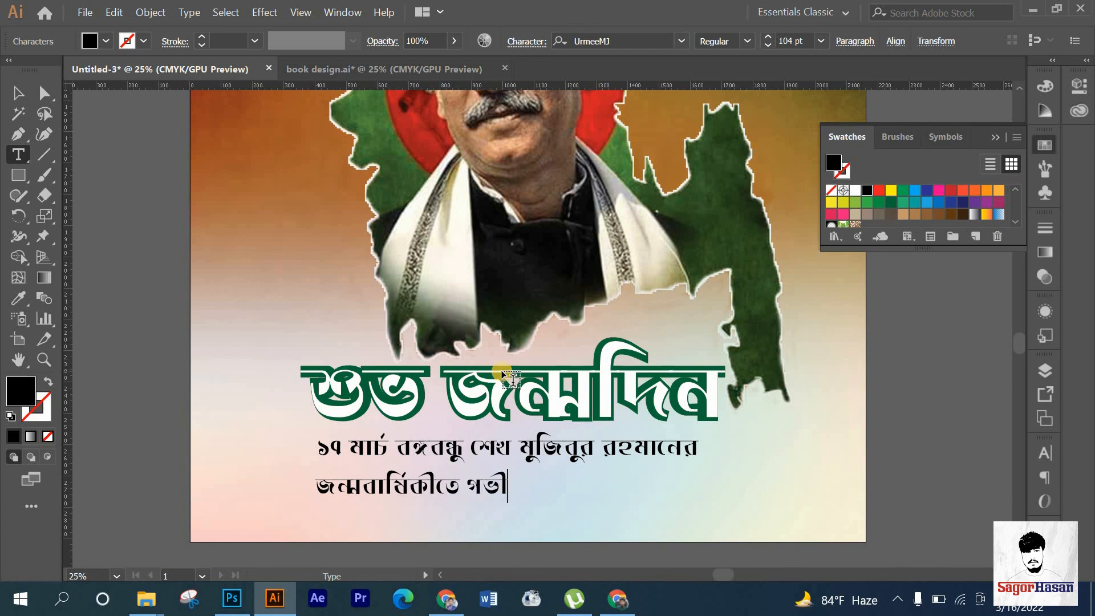
text(র শ্রদ্ধা ও)
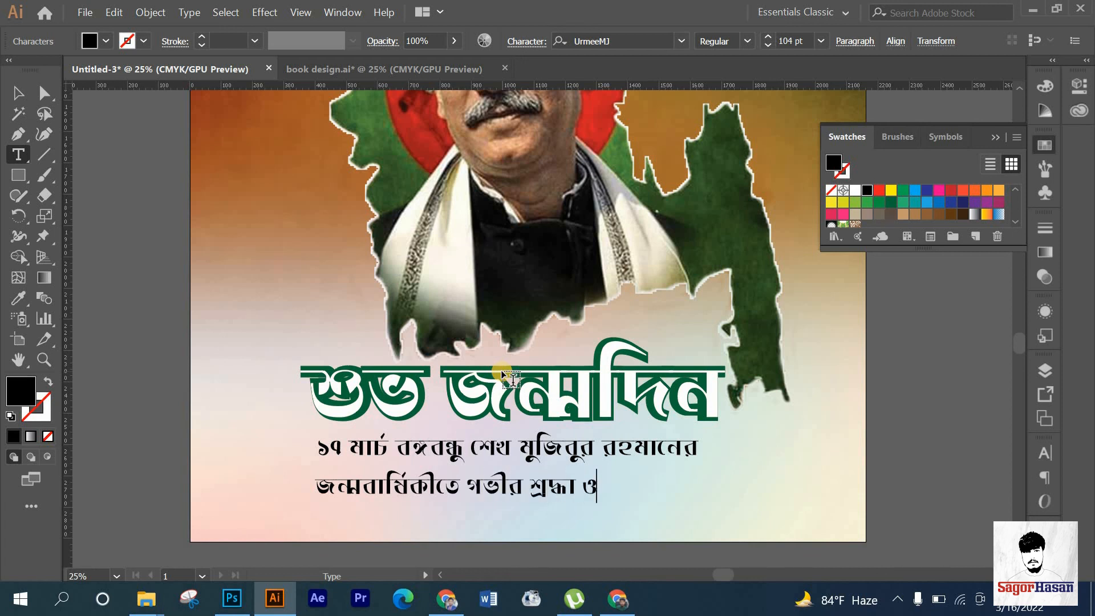
click(460, 481)
text(রইল )
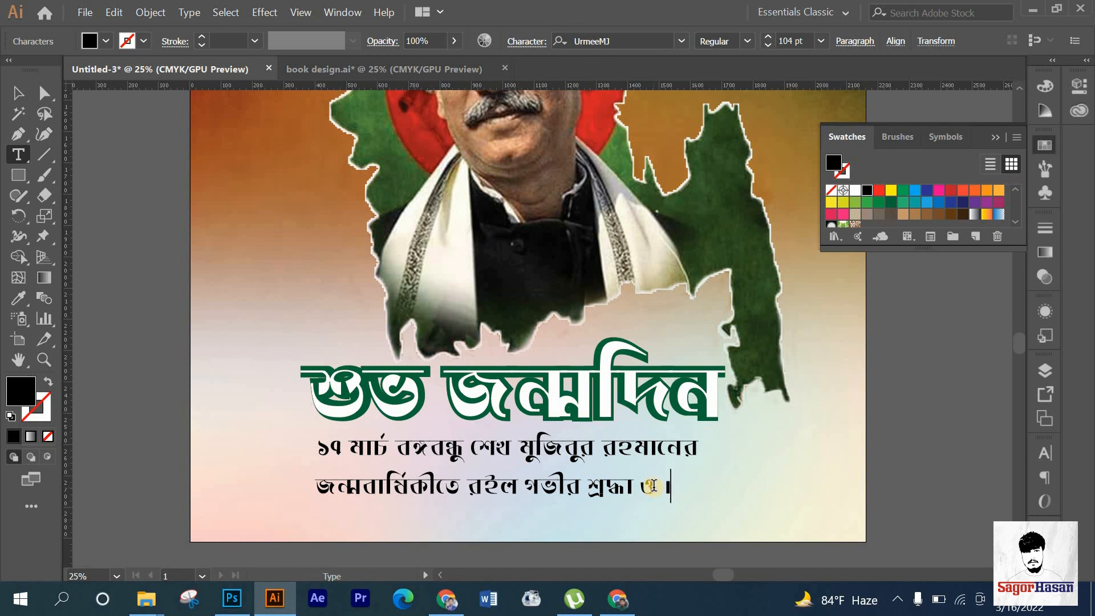
text( ভালোবাসা)
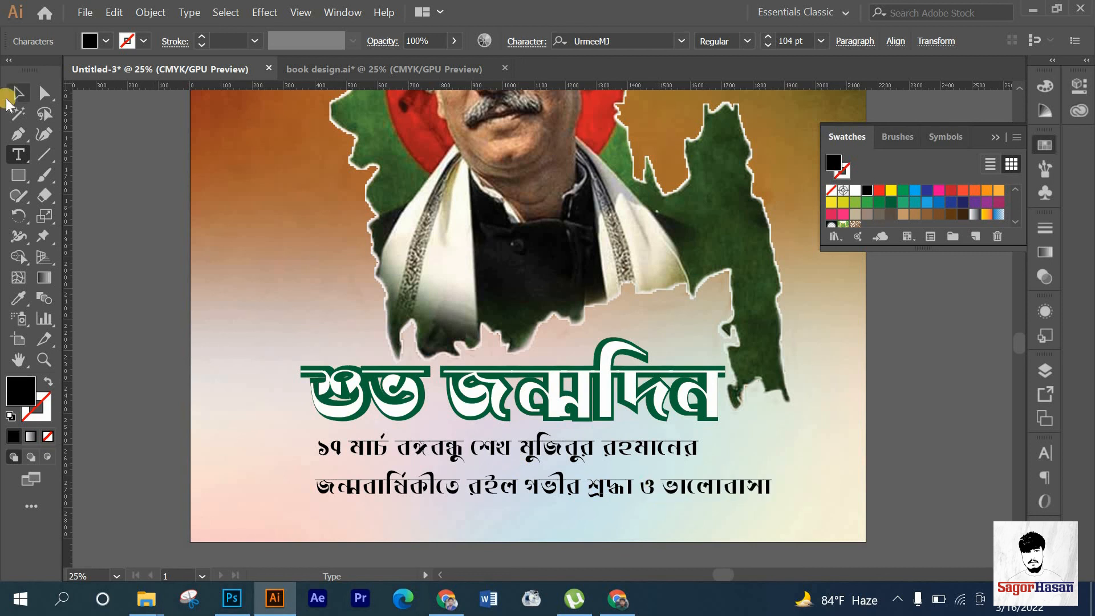
Centre-align the two-line text and move it back underneath the "শুভ জন্মদিন" greeting.
key(Escape)
click(854, 41)
click(720, 68)
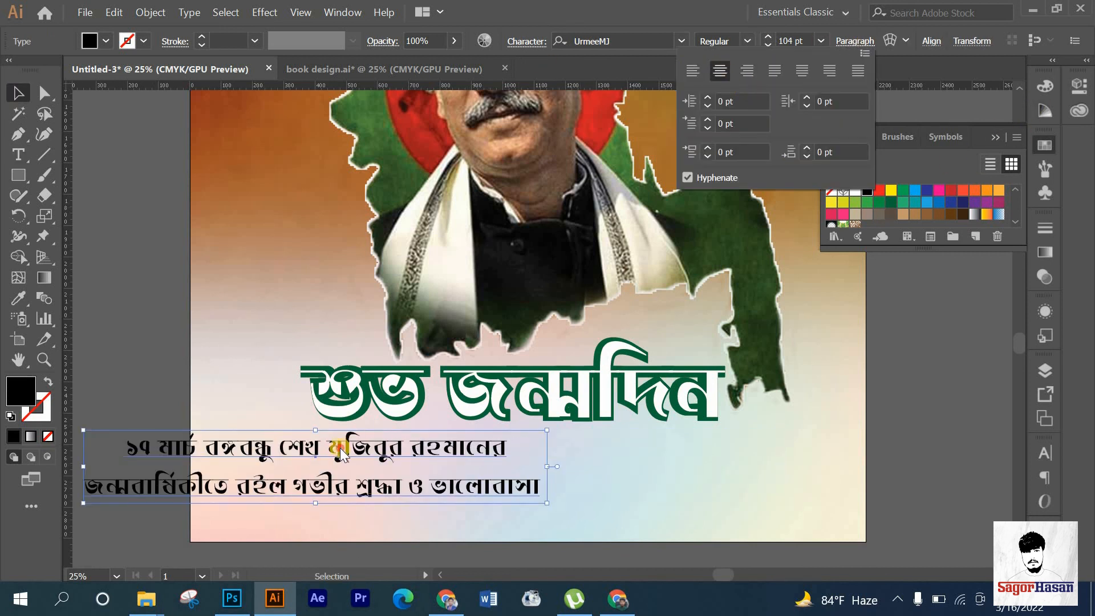
drag(361, 452, 682, 446)
Set the two-line text in SutonnyMJ Bold and fill it with red.
click(624, 41)
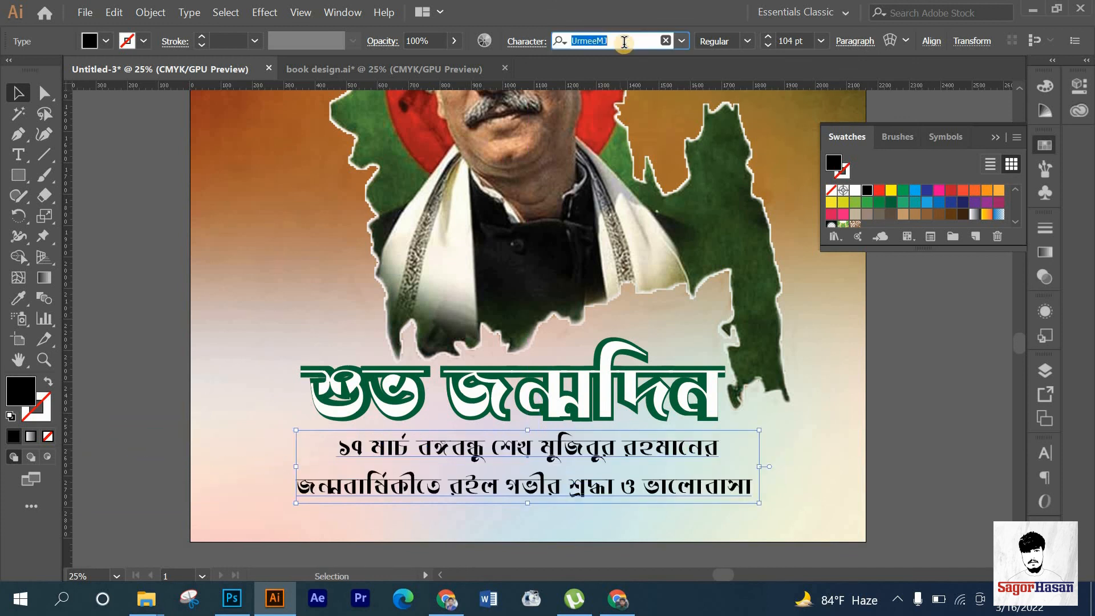
text(suto)
click(676, 149)
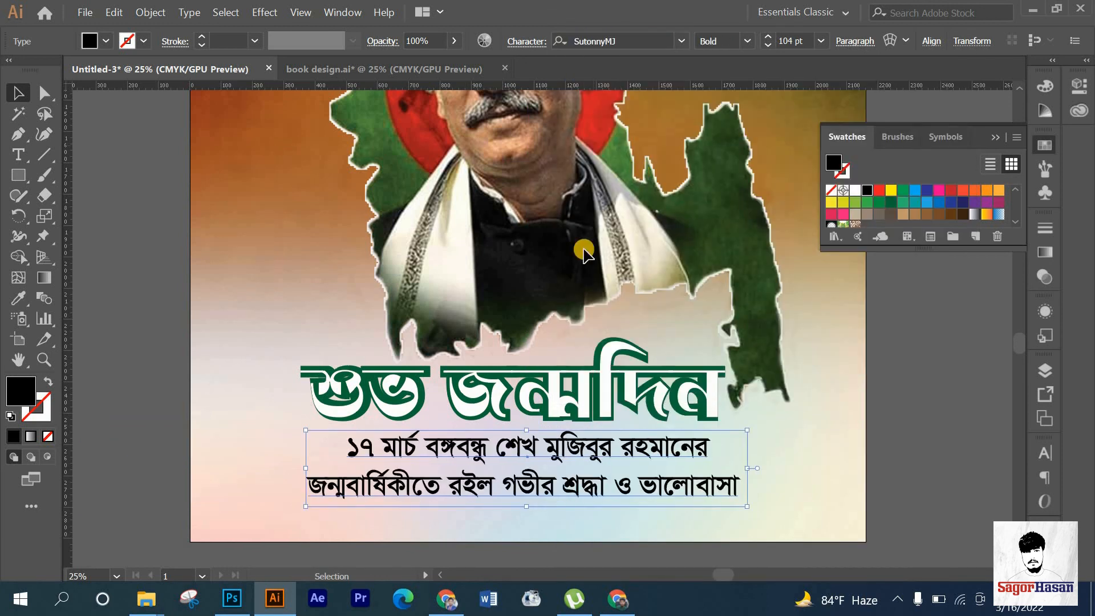
click(951, 190)
key(ctrl+0)
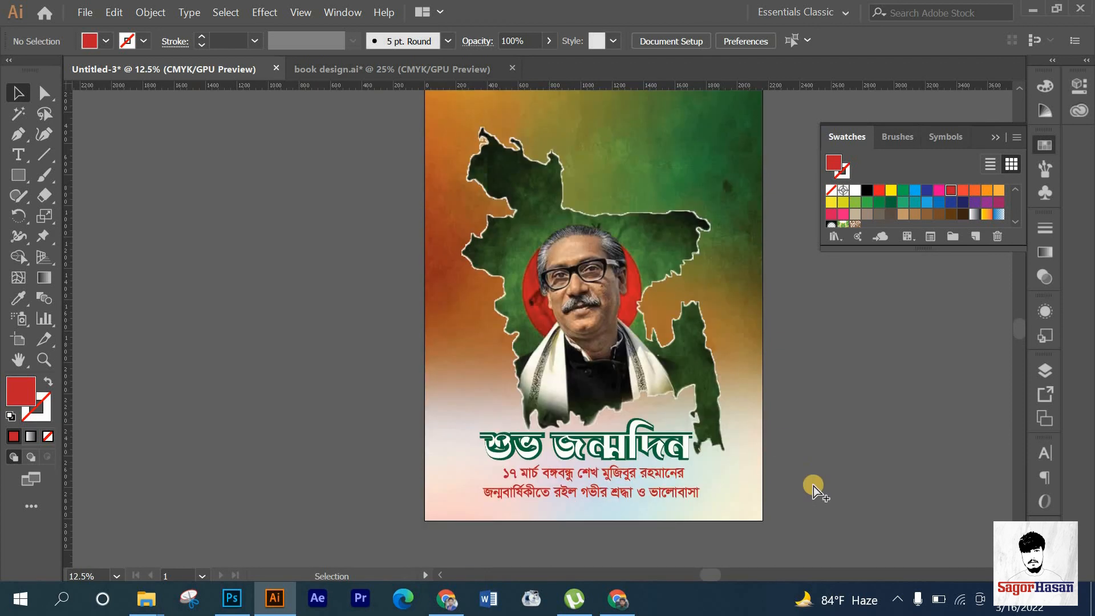
Reduce the red two-line text to 80 pt and reposition it slightly lower, centred beneath the greeting.
scroll(587, 437, up, 3)
click(587, 436)
click(770, 45)
click(770, 46)
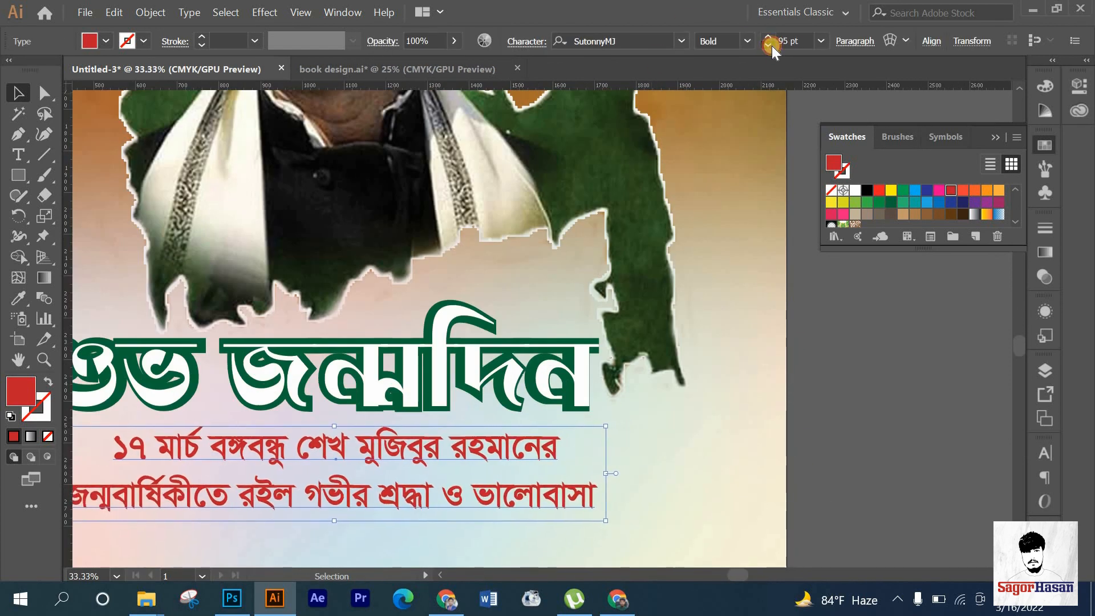
click(770, 45)
click(768, 44)
click(606, 455)
scroll(606, 454, down, 2)
click(480, 472)
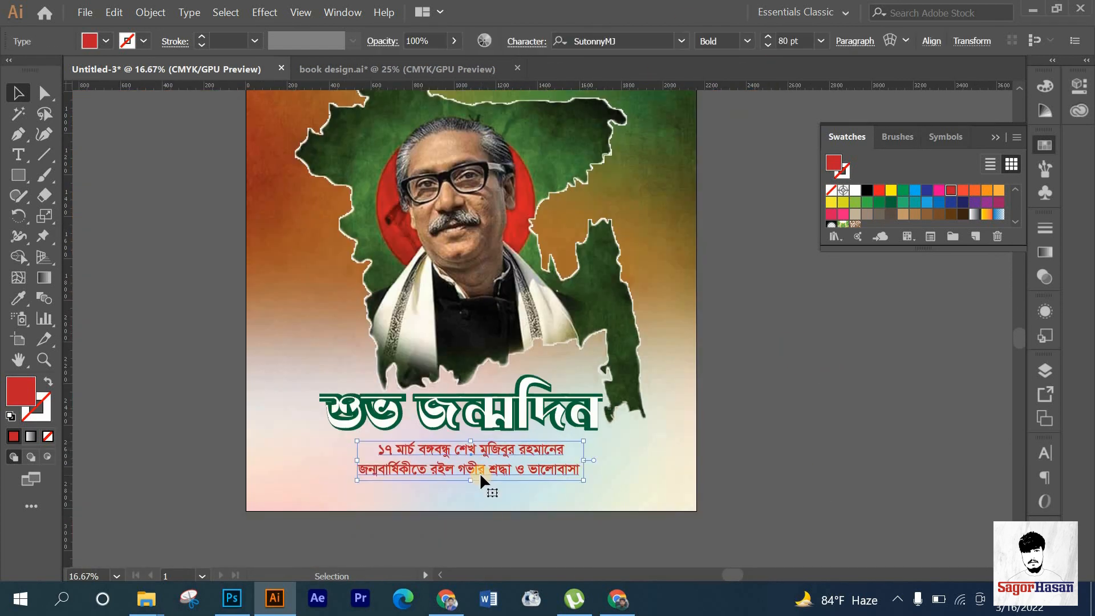
scroll(480, 472, down, 2)
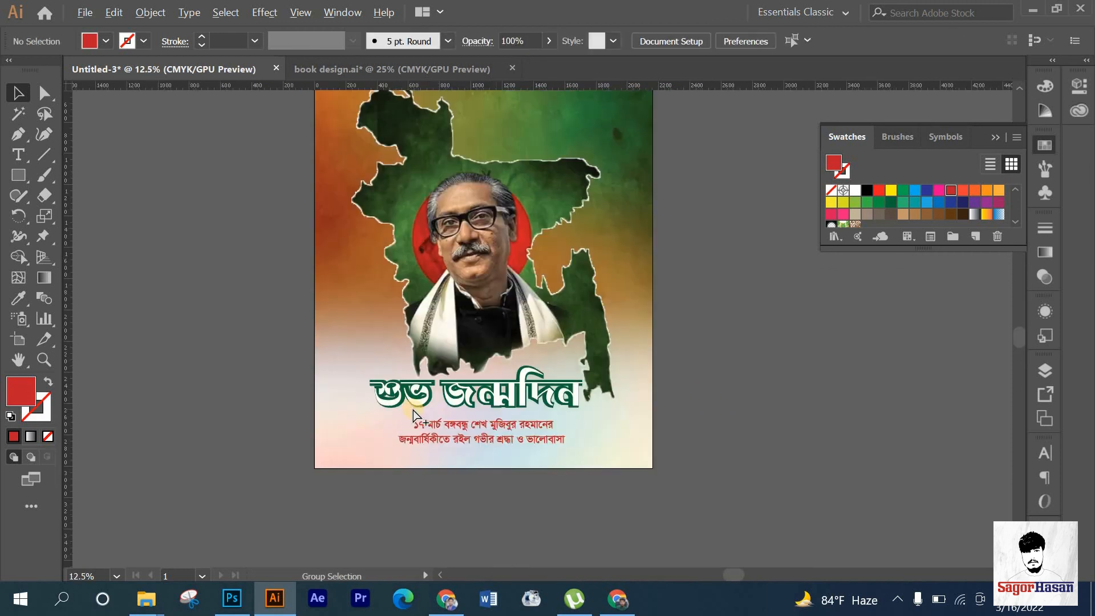
click(505, 440)
Examine the poster's overall layout, from the map and portrait down to the greeting and the red text.
scroll(501, 442, up, 2)
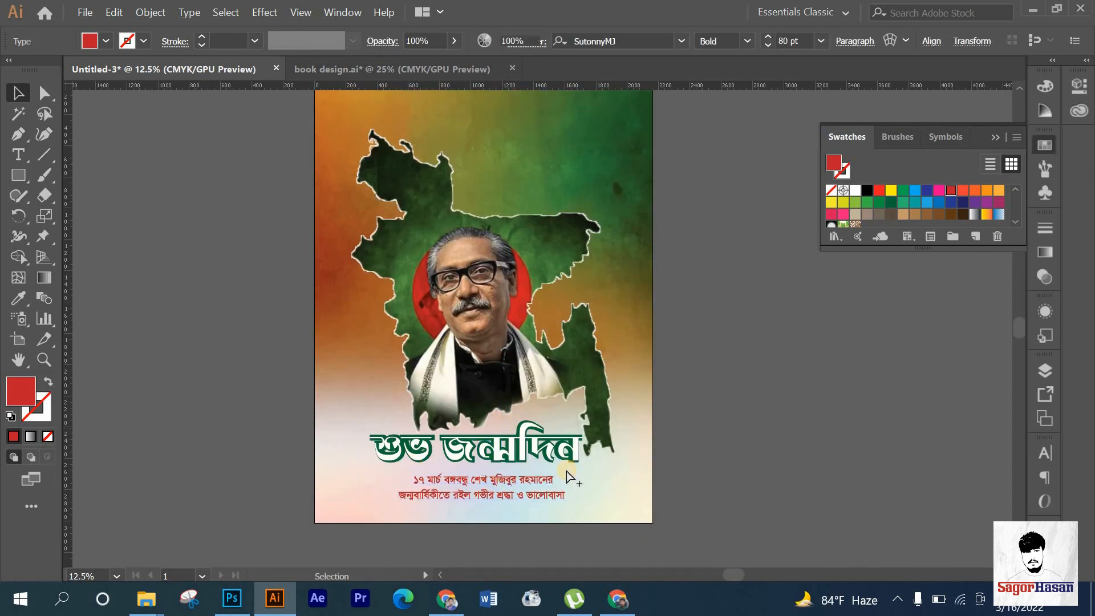
scroll(462, 309, down, 1)
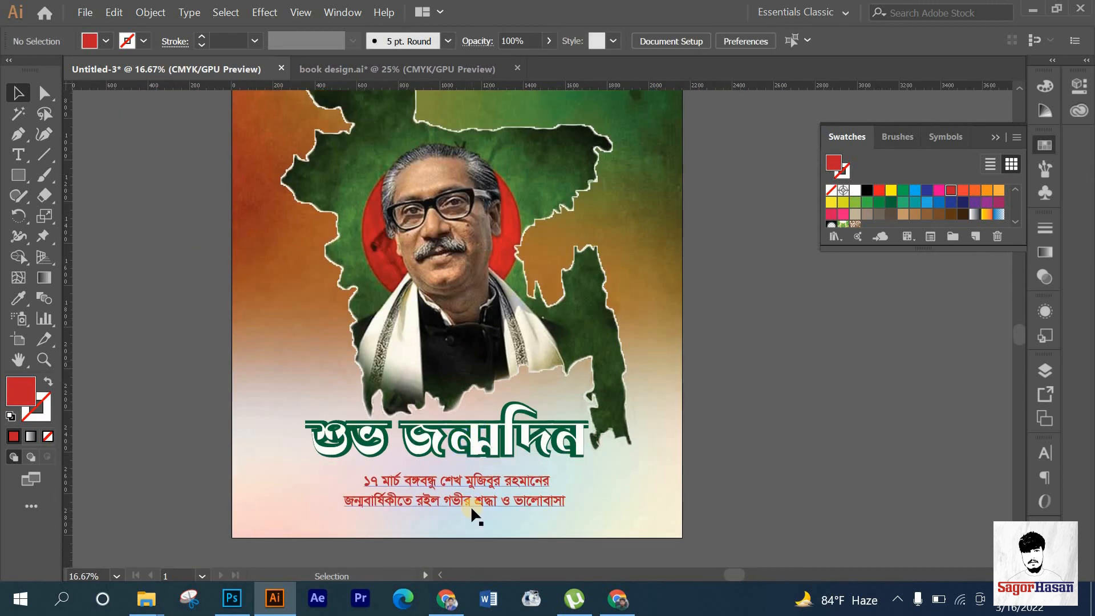
scroll(482, 411, up, 4)
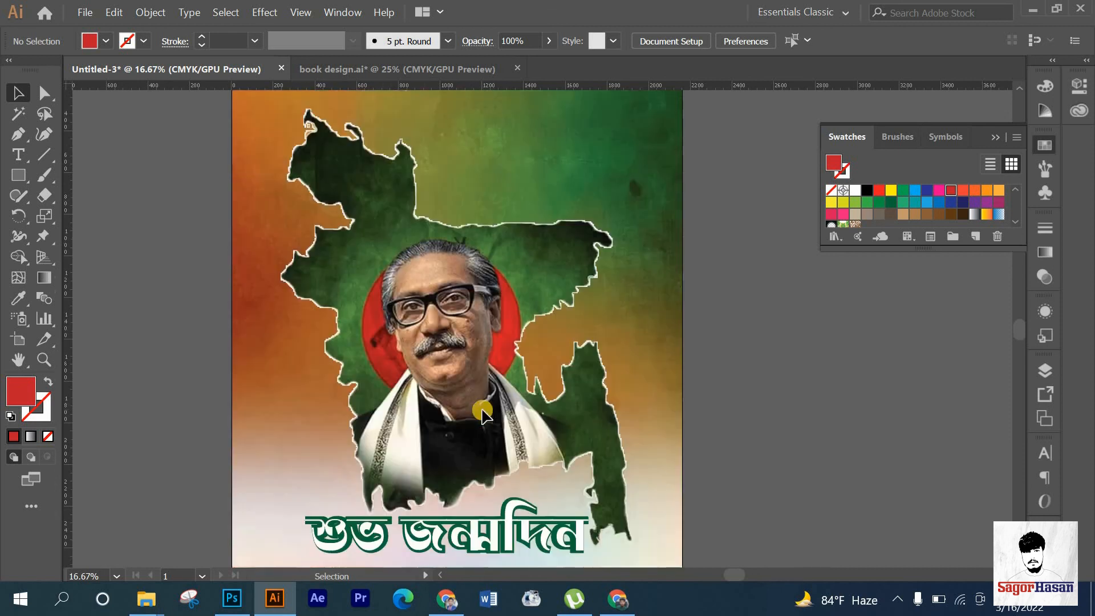
scroll(482, 411, down, 4)
scroll(469, 479, up, 1)
scroll(468, 470, down, 2)
scroll(468, 463, up, 3)
scroll(468, 463, up, 2)
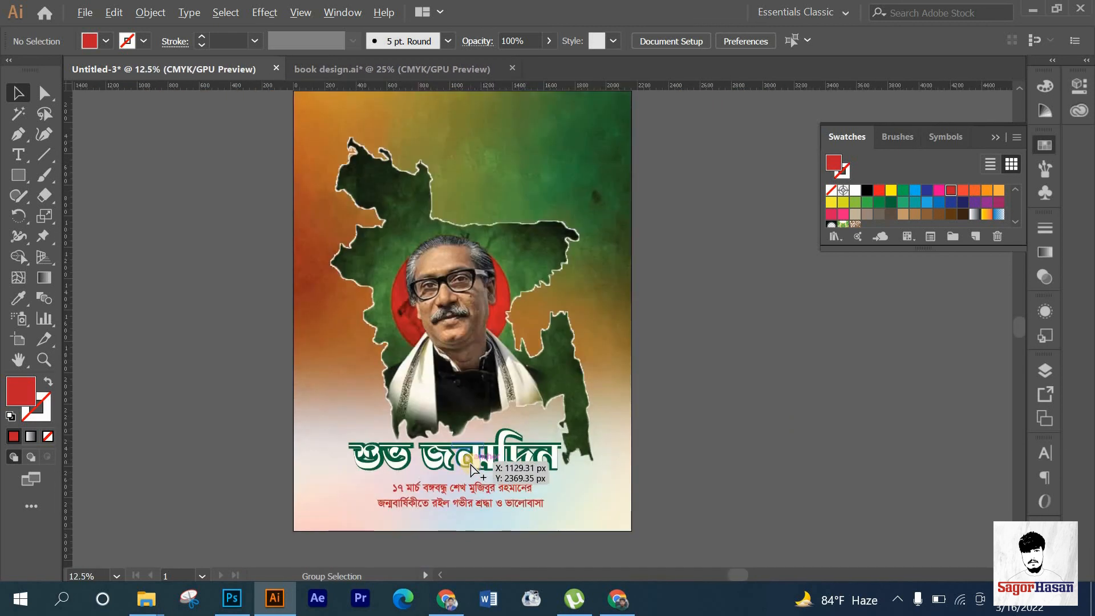